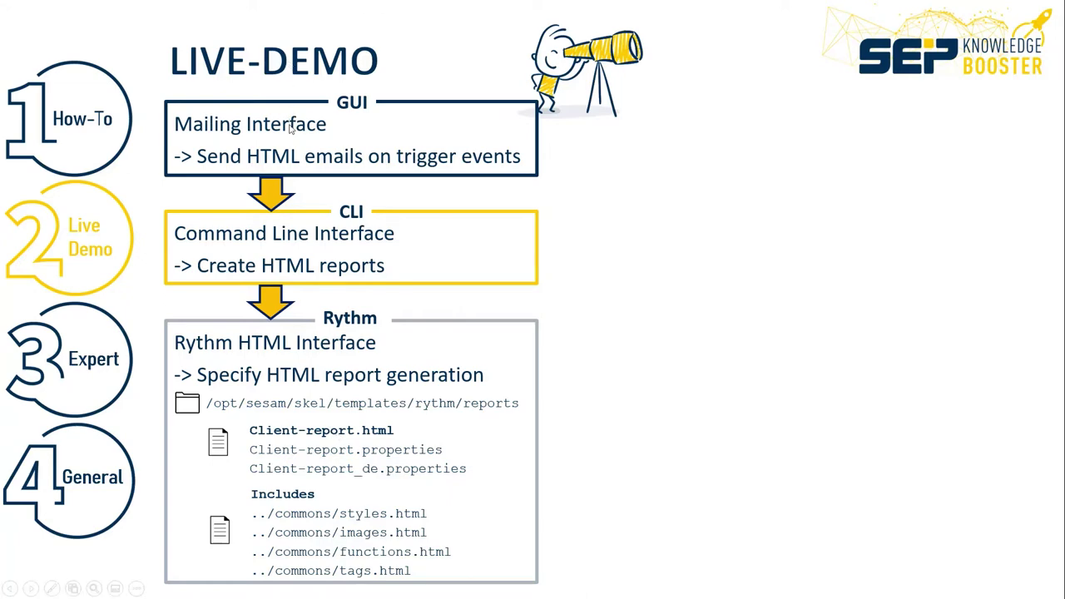
Step: Switch to Outlook and widen the sender column in the demofix3 folder's message list
{"action": "key", "text": "alt+Tab"}
{"action": "key", "text": "alt+Tab"}
{"action": "key", "text": "alt+Tab"}
{"action": "key", "text": "alt+Tab"}
{"action": "key", "text": "alt+Tab"}
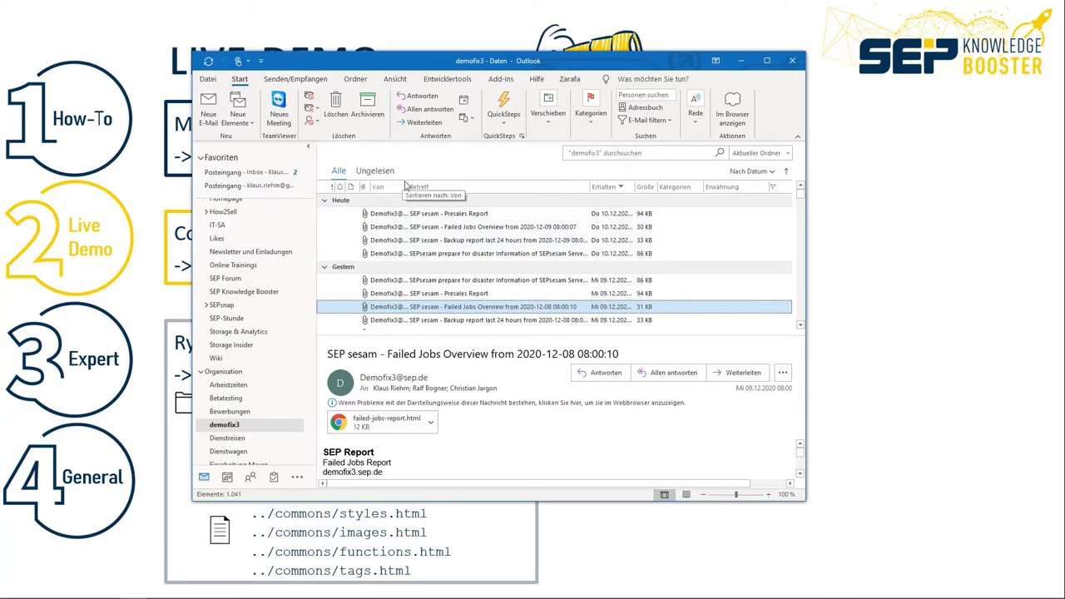
{"action": "left_click_drag", "start_coordinate": [407, 187], "coordinate": [457, 186]}
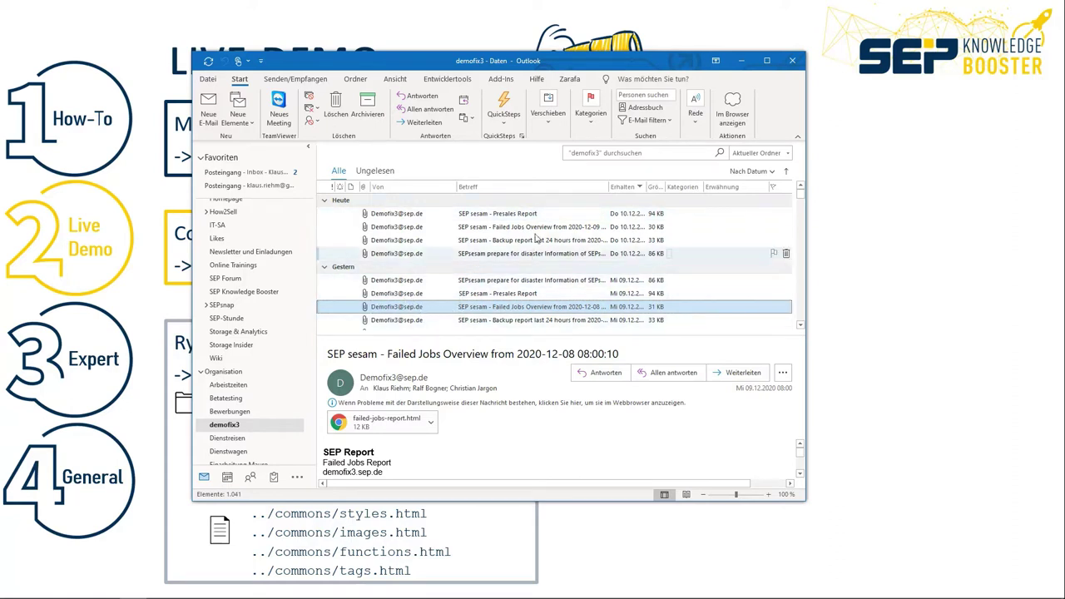
{"action": "left_click", "coordinate": [230, 427]}
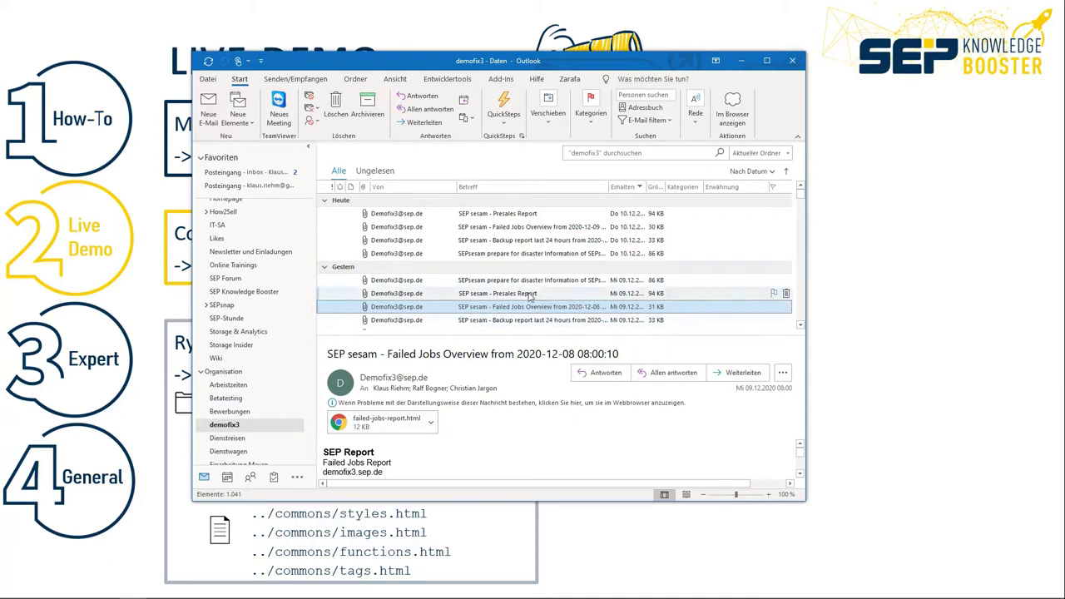
Step: View the "SEP sesam - Failed Jobs Overview from 2020-12-08" email in the web browser
{"action": "left_click_drag", "start_coordinate": [519, 311], "coordinate": [470, 458]}
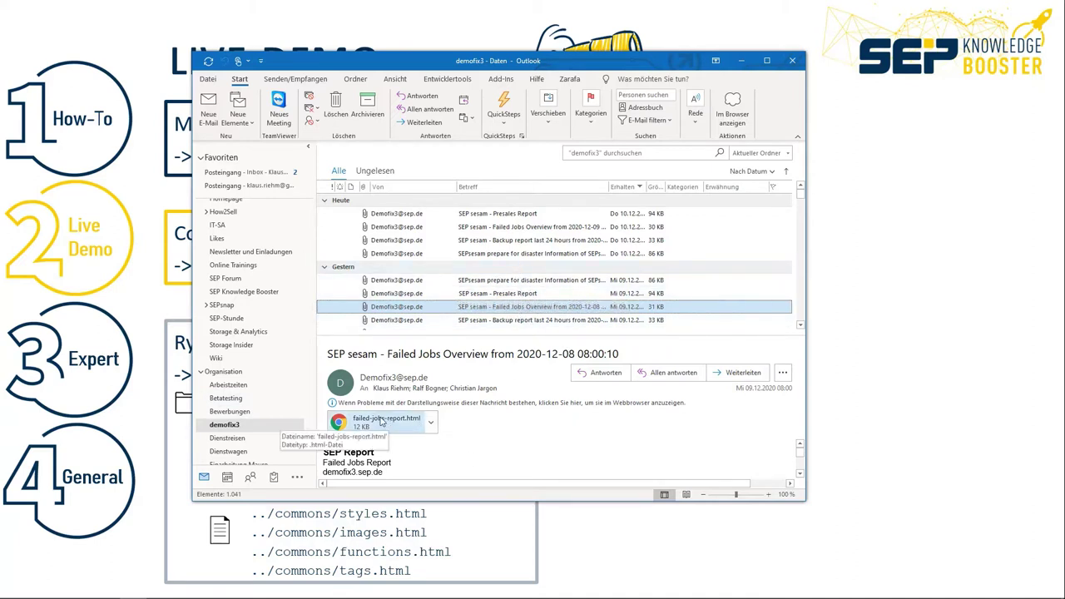
{"action": "left_click", "coordinate": [515, 294]}
{"action": "left_click", "coordinate": [522, 307]}
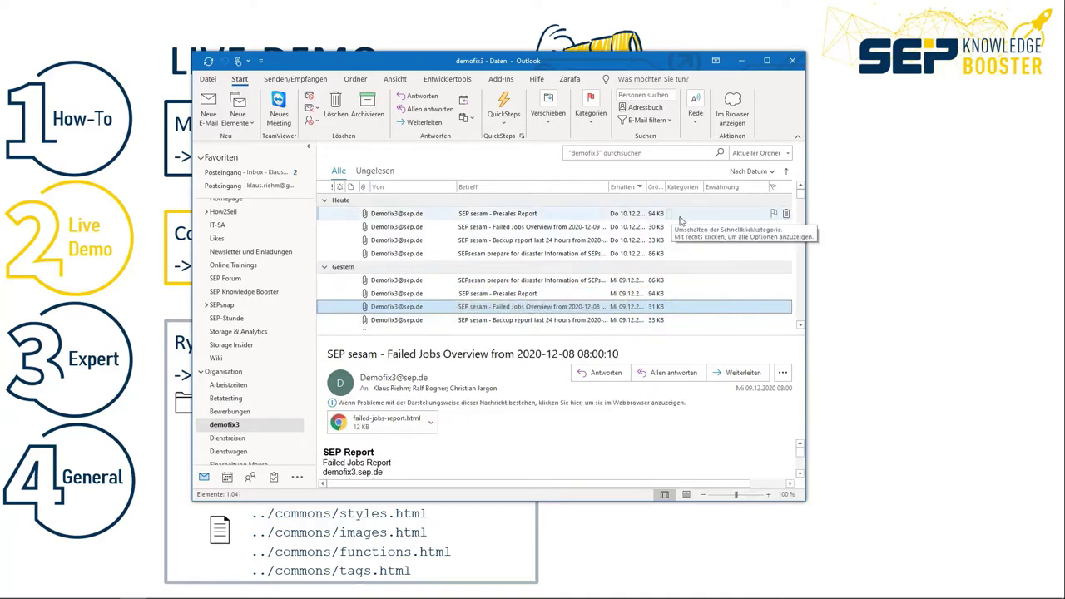
{"action": "left_click", "coordinate": [731, 117]}
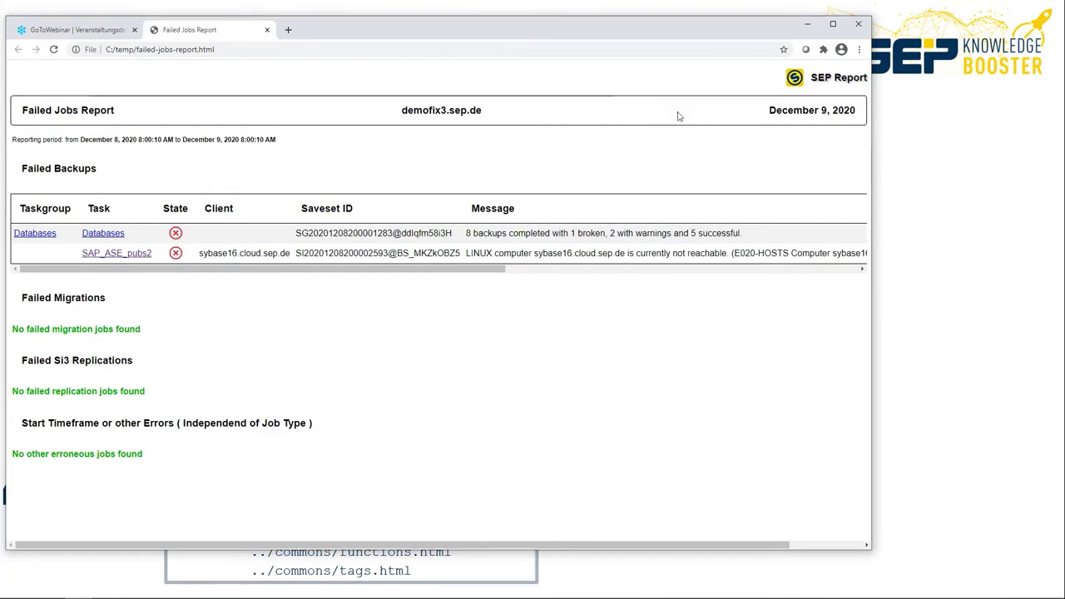
Step: From Outlook, view the "Backup report last 24 hours from 2020-12-08" email in the browser, then return to the Failed Jobs Report page
{"action": "key", "text": "alt+Tab"}
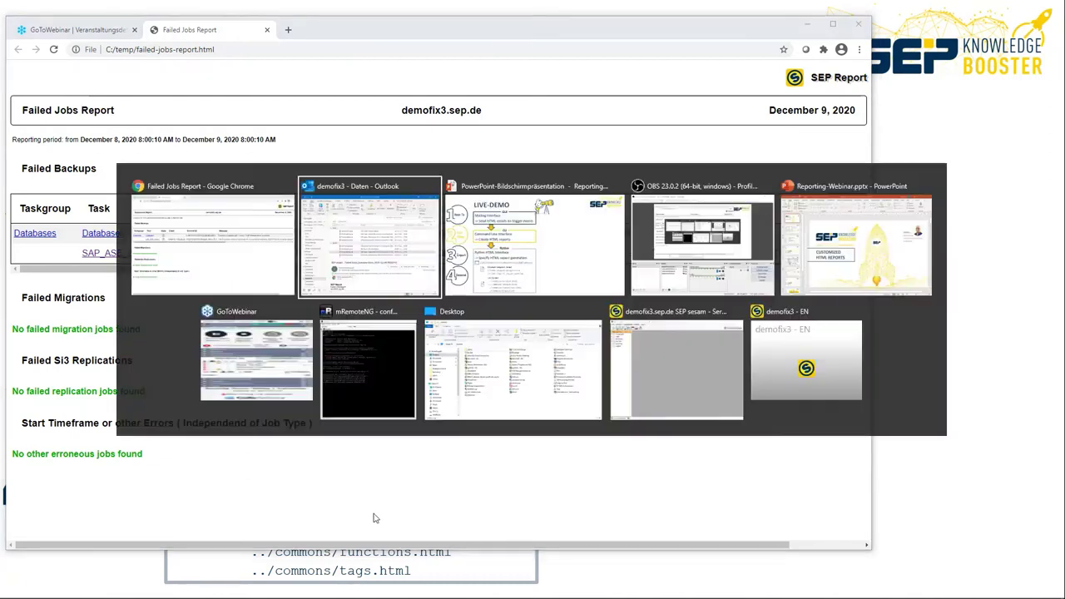
{"action": "key", "text": "alt+Tab"}
{"action": "key", "text": "alt+Tab"}
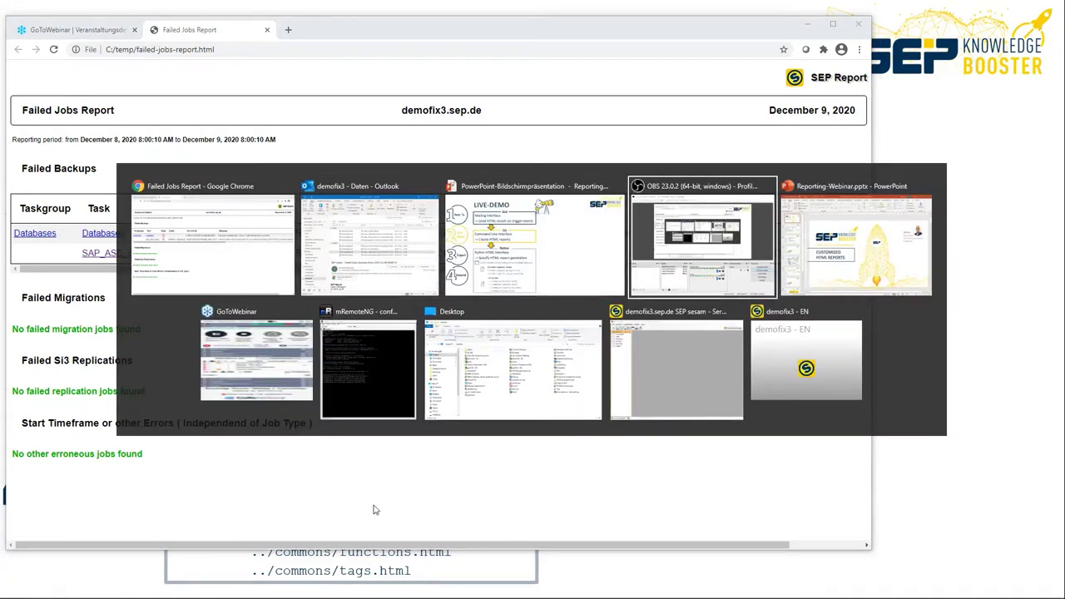
{"action": "key", "text": "alt+Tab"}
{"action": "key", "text": "alt+Tab"}
{"action": "key", "text": "alt+Tab"}
{"action": "key", "text": "alt+Tab"}
{"action": "key", "text": "alt+Tab"}
{"action": "key", "text": "alt+Tab"}
{"action": "key", "text": "alt+Tab"}
{"action": "key", "text": "alt+Tab"}
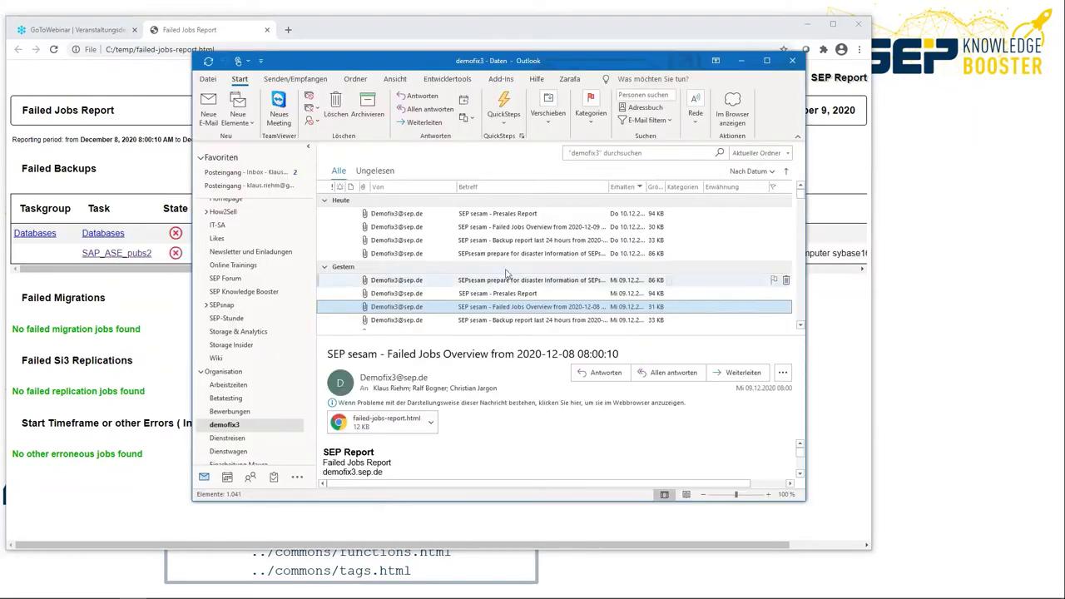
{"action": "left_click", "coordinate": [568, 321]}
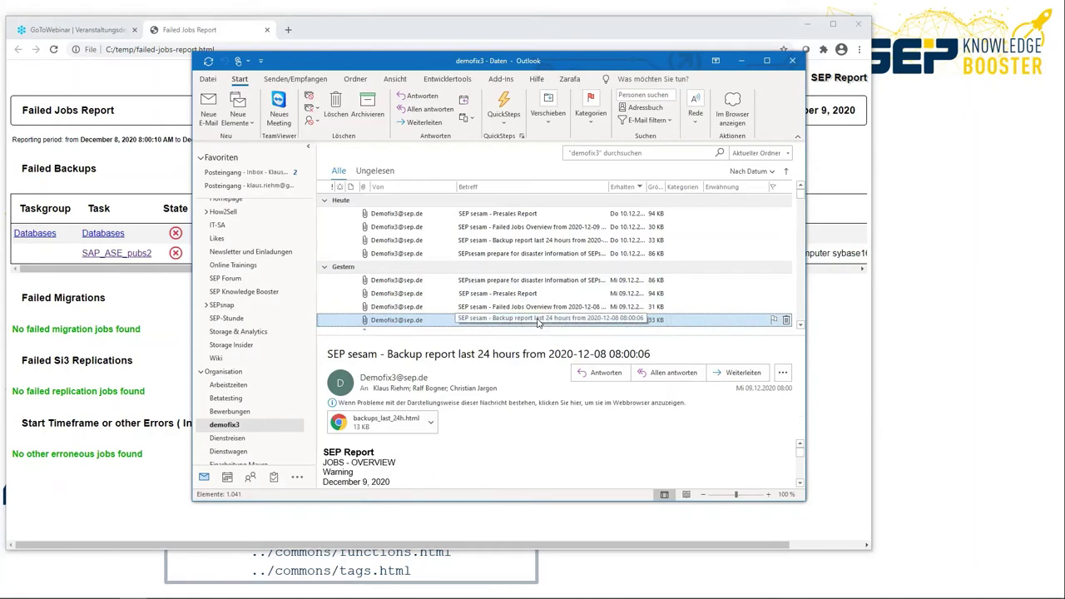
{"action": "left_click", "coordinate": [732, 113]}
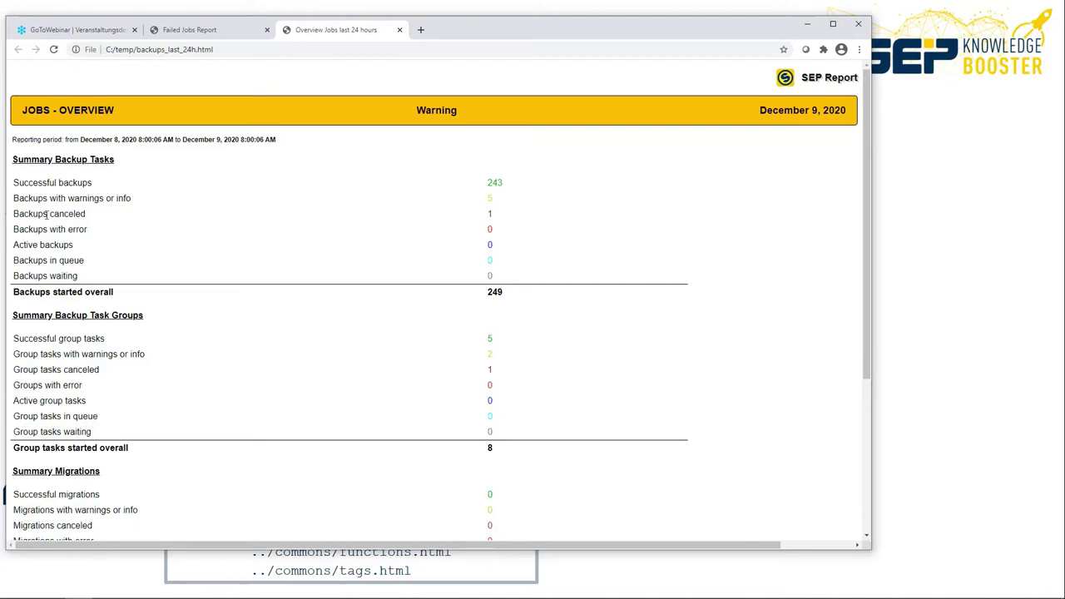
{"action": "left_click", "coordinate": [203, 31]}
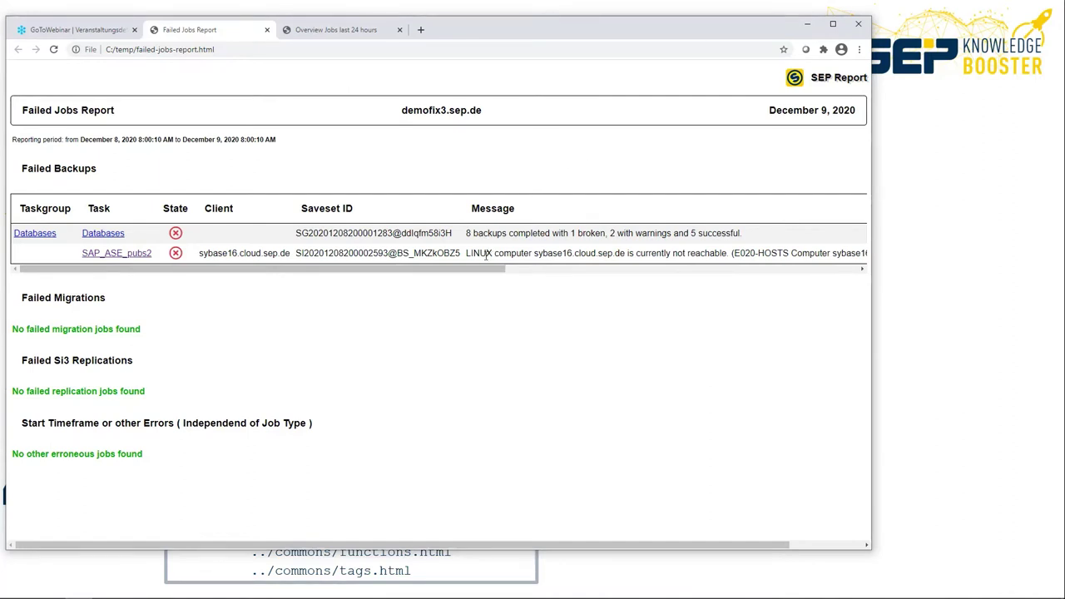
Step: Switch to the SEP sesam console and open the 'Notify' interface script in an enlarged editor window
{"action": "key", "text": "alt+Tab"}
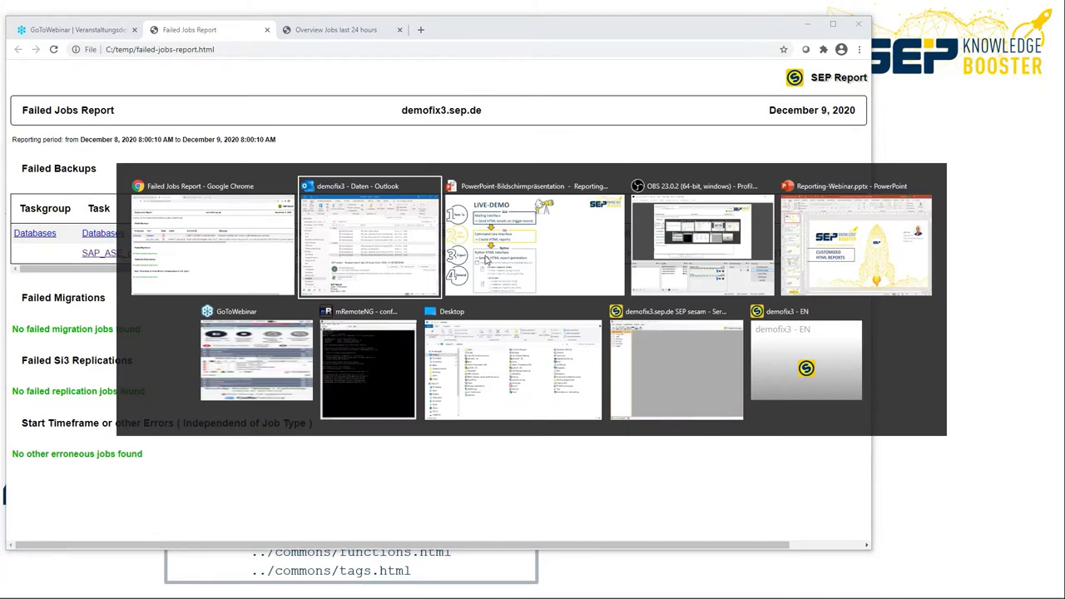
{"action": "key", "text": "alt+Tab"}
{"action": "key", "text": "alt+Tab"}
{"action": "key", "text": "alt+Tab"}
{"action": "key", "text": "alt+Tab"}
{"action": "key", "text": "alt+Tab"}
{"action": "key", "text": "alt+Tab"}
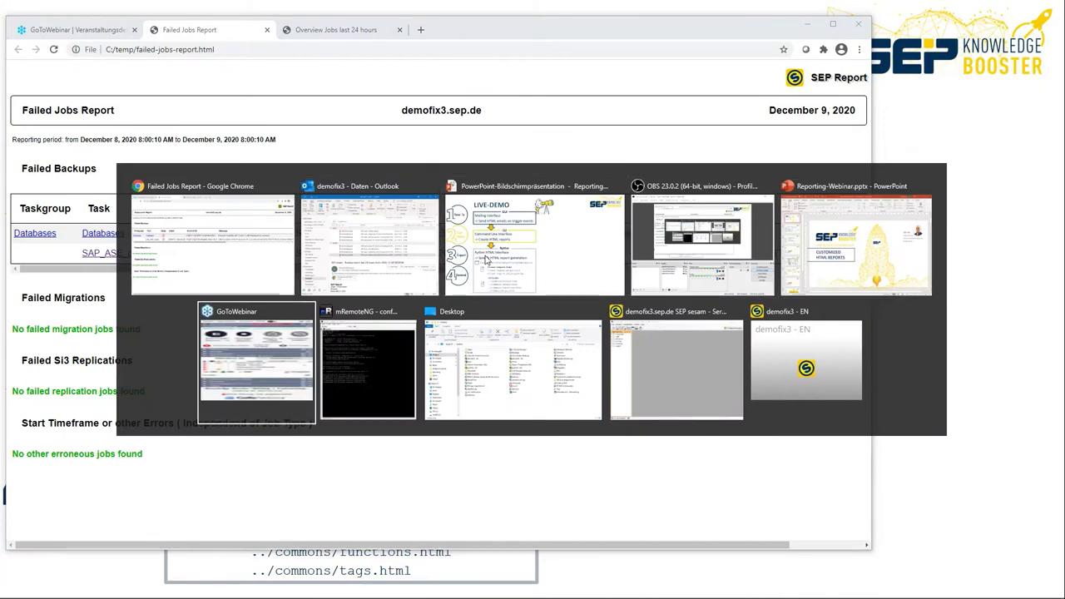
{"action": "key", "text": "alt+Tab"}
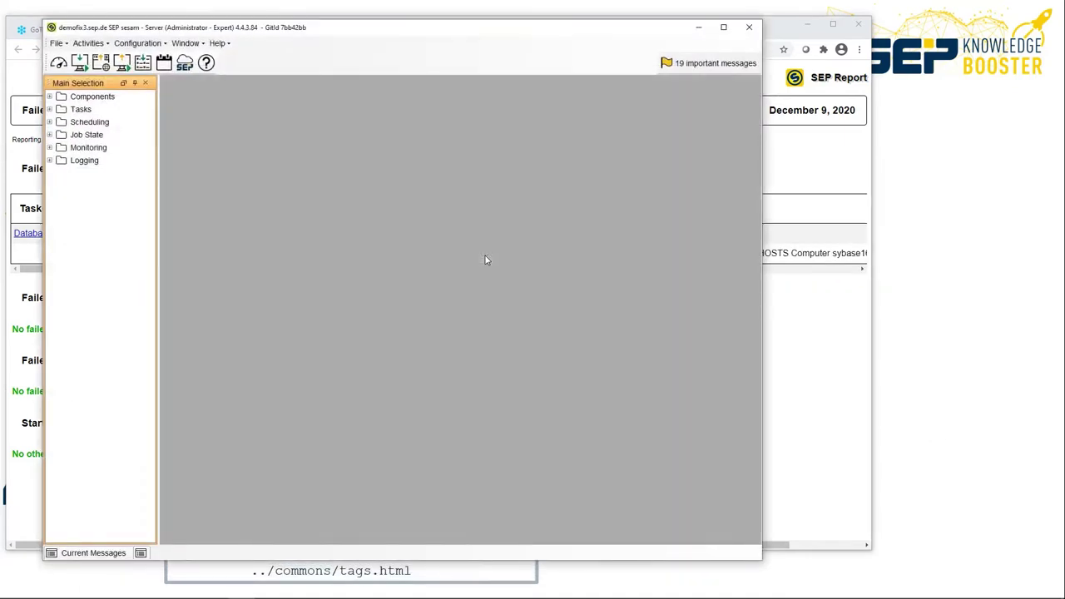
{"action": "left_click", "coordinate": [138, 45]}
{"action": "mouse_move", "coordinate": [190, 133]}
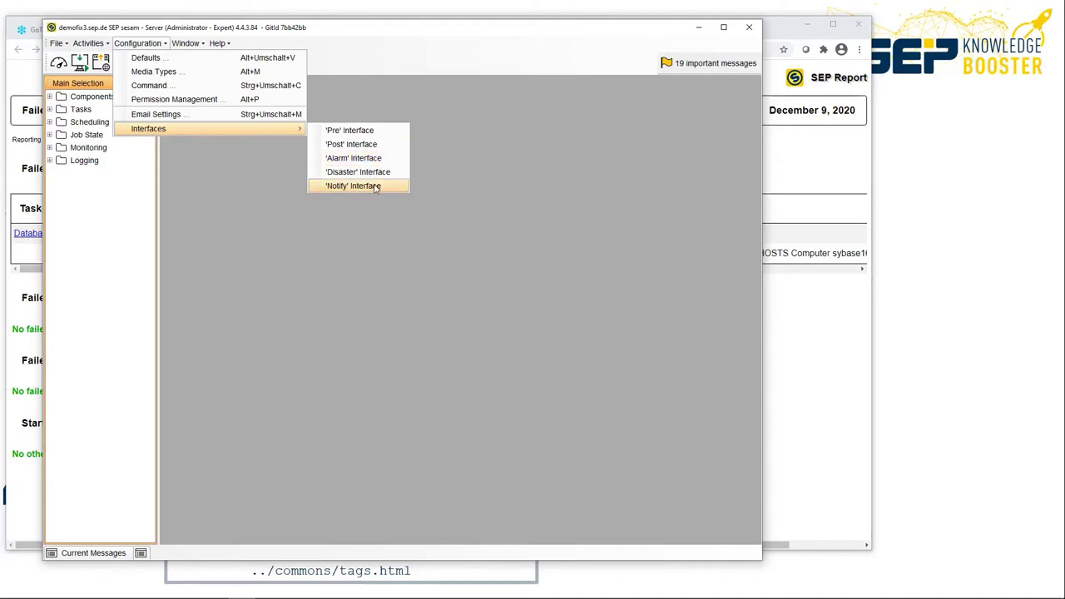
{"action": "left_click", "coordinate": [375, 188]}
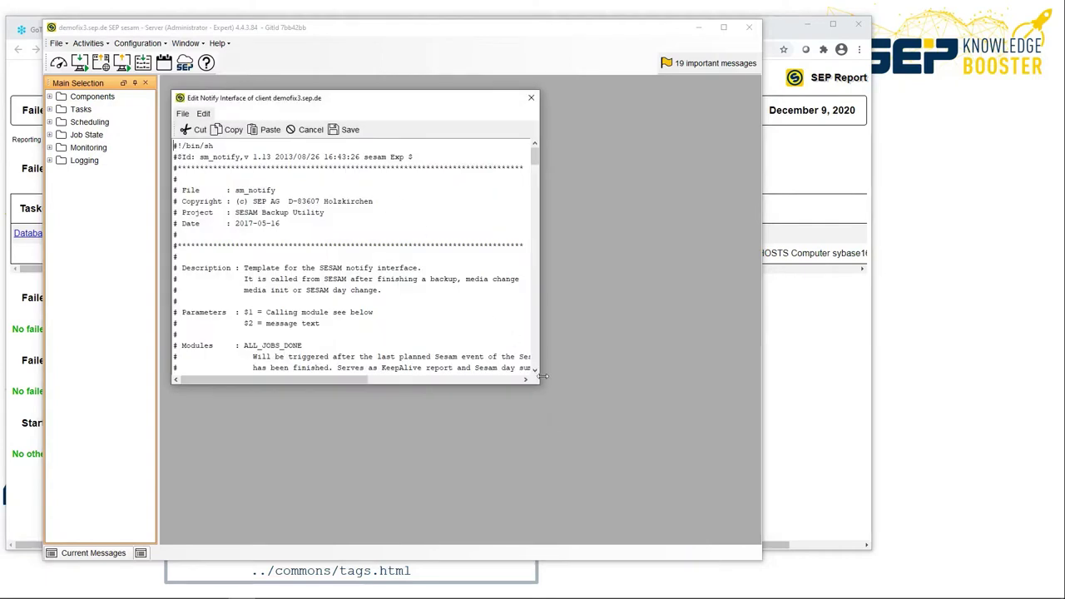
{"action": "left_click_drag", "start_coordinate": [540, 386], "coordinate": [722, 586]}
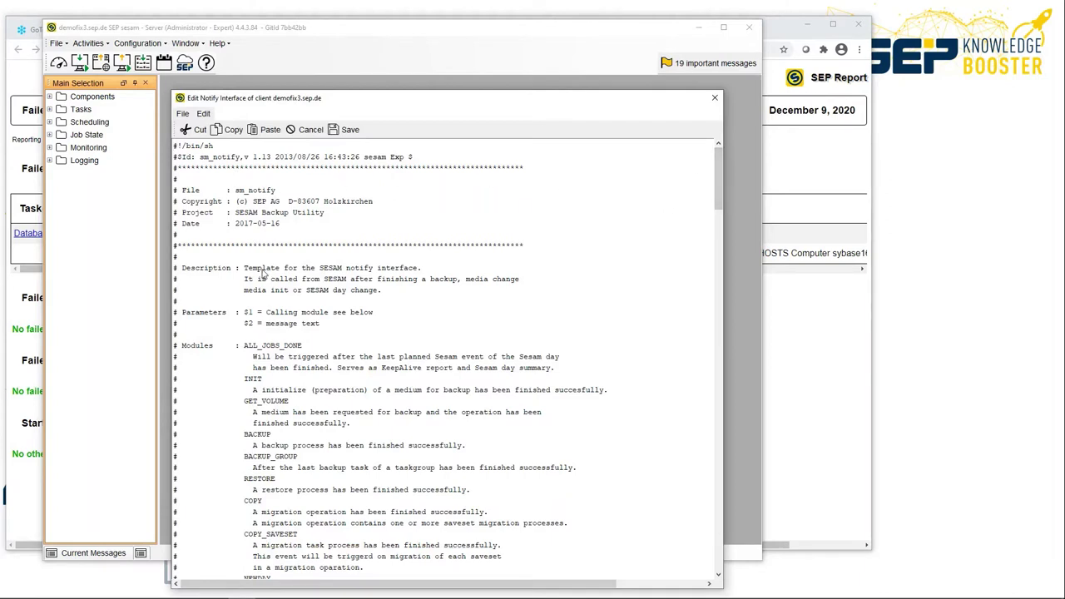
Step: Examine the notify script's module descriptions and the case block for the trigger events at its end
{"action": "scroll", "coordinate": [264, 272], "scroll_direction": "down", "scroll_amount": 2}
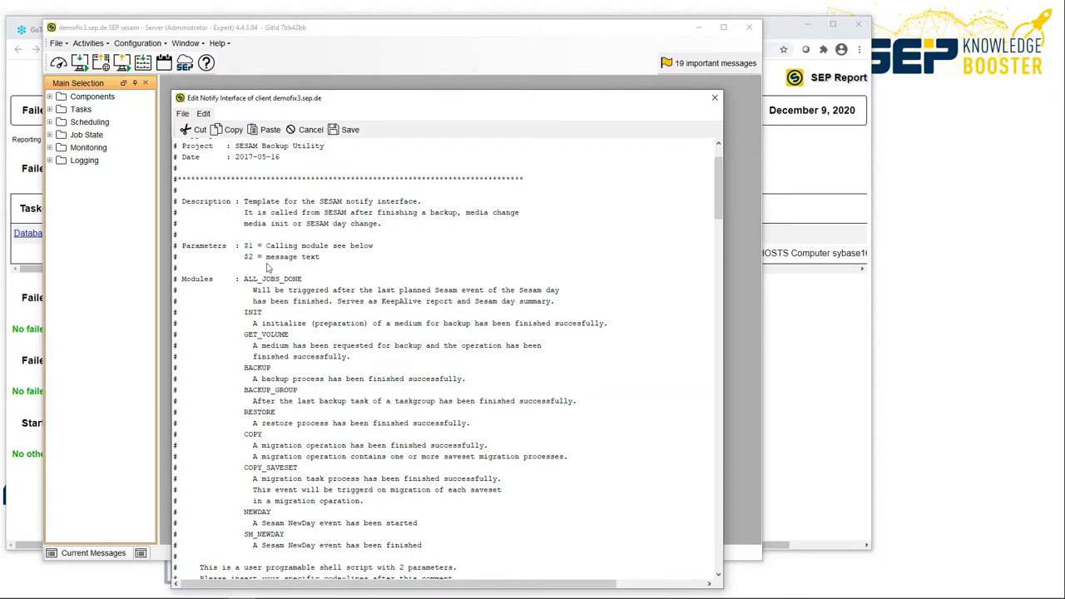
{"action": "scroll", "coordinate": [233, 294], "scroll_direction": "down", "scroll_amount": 1}
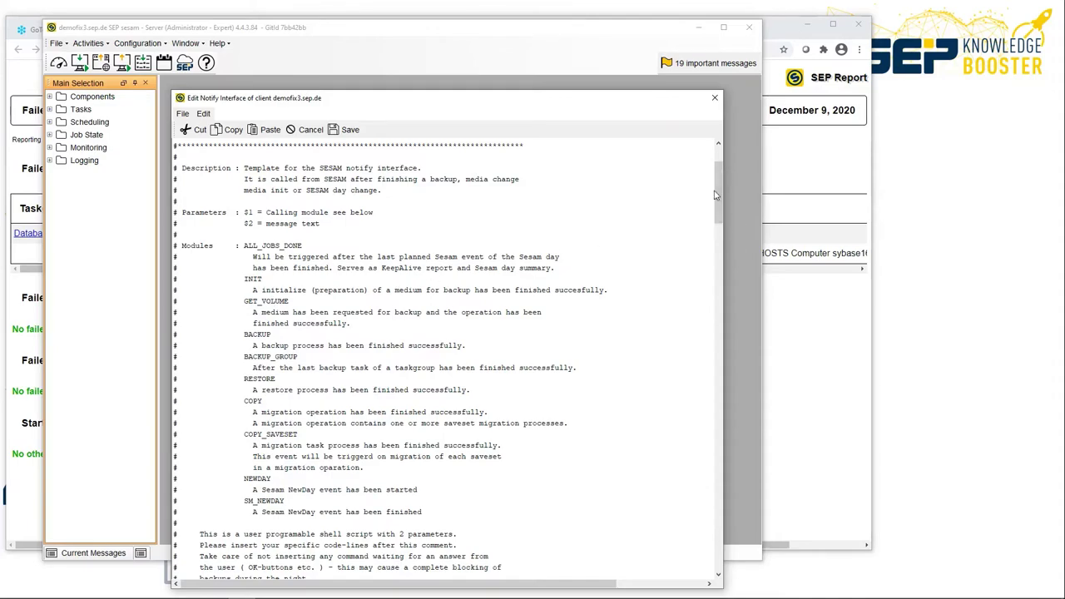
{"action": "left_click_drag", "start_coordinate": [718, 175], "coordinate": [714, 567]}
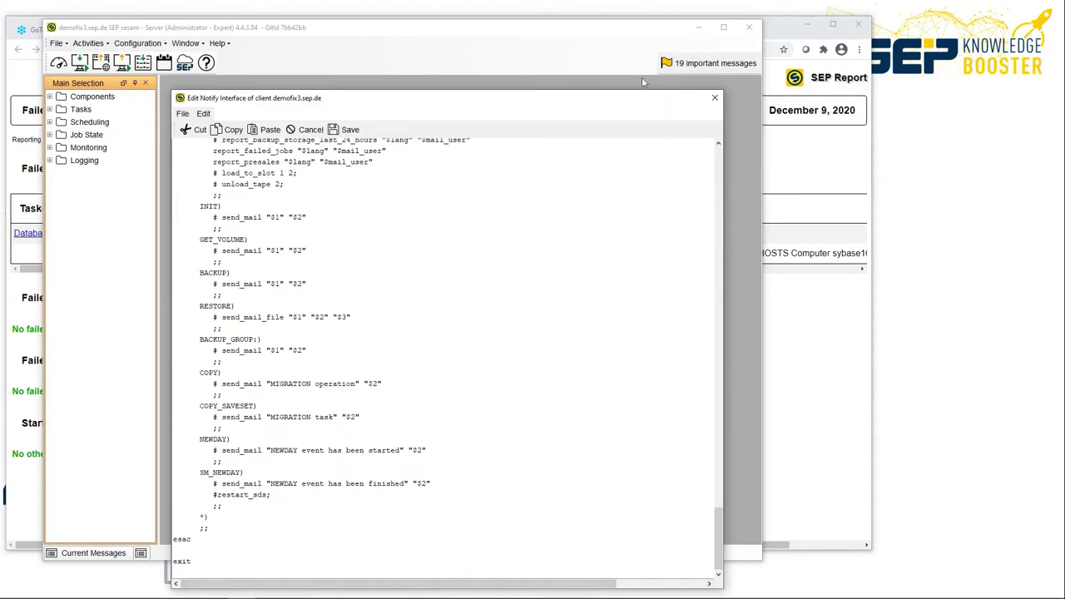
{"action": "left_click_drag", "start_coordinate": [640, 94], "coordinate": [647, 31]}
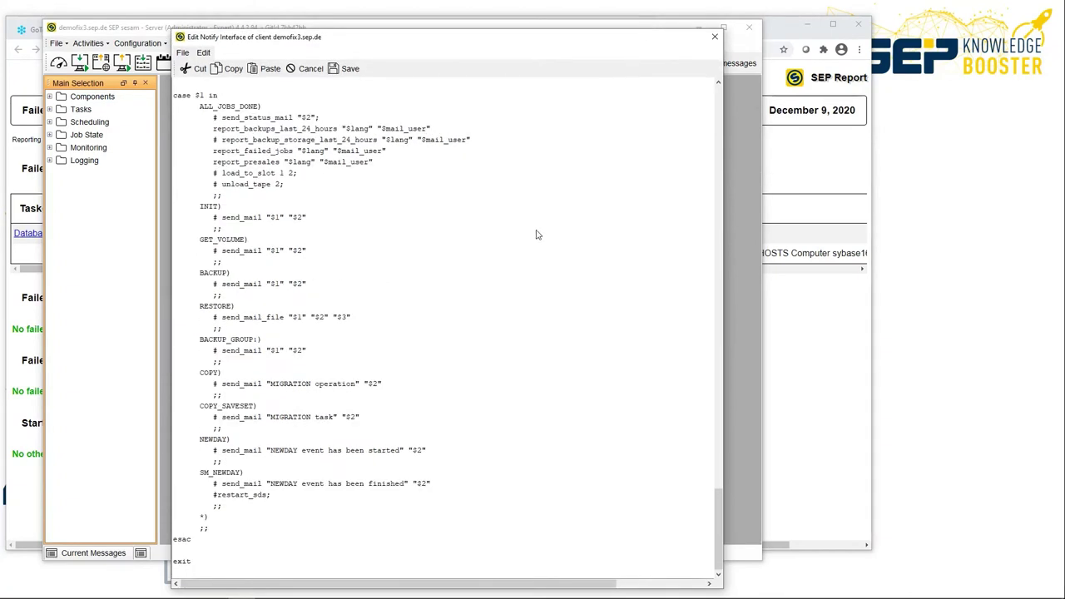
{"action": "left_click_drag", "start_coordinate": [176, 100], "coordinate": [243, 530]}
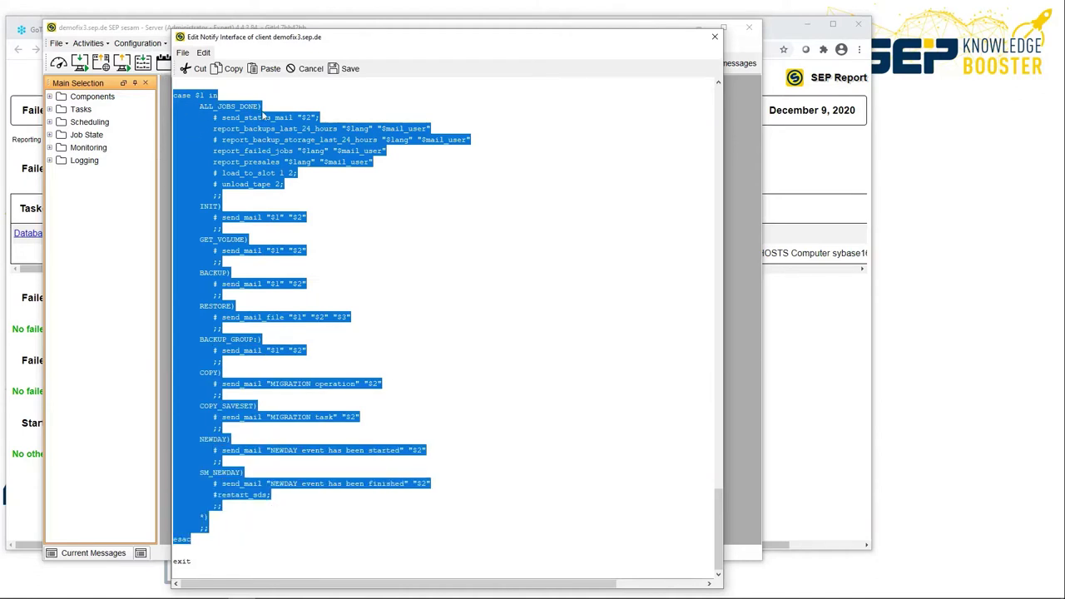
{"action": "left_click", "coordinate": [219, 495]}
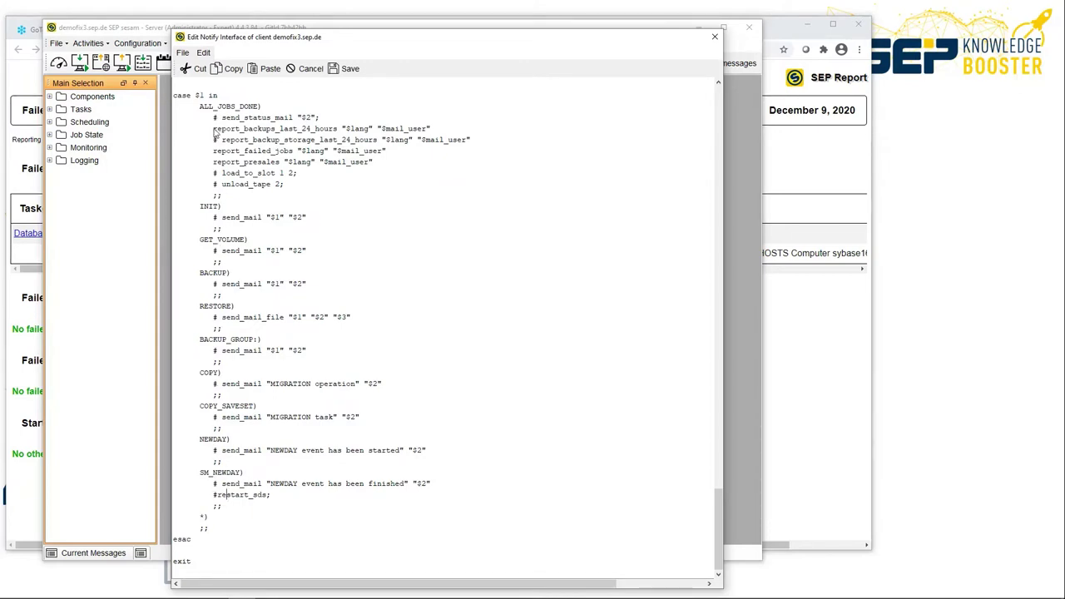
Step: Highlight the report_backups_last_24_hours call and its function name in the ALL_JOBS_DONE case
{"action": "left_click_drag", "start_coordinate": [214, 130], "coordinate": [428, 129]}
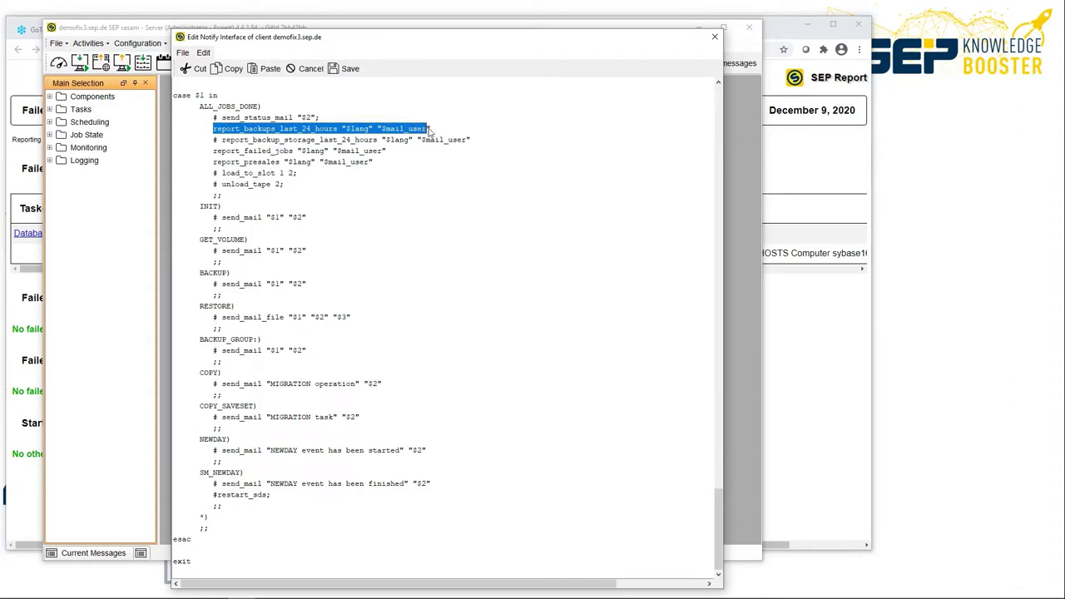
{"action": "left_click", "coordinate": [284, 131]}
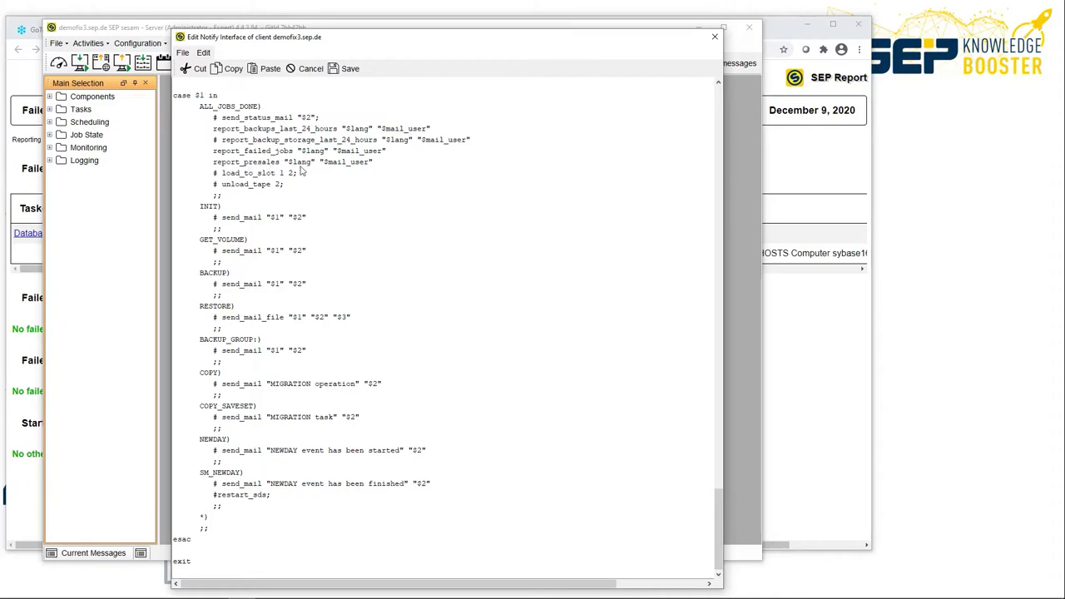
{"action": "left_click_drag", "start_coordinate": [214, 132], "coordinate": [340, 130]}
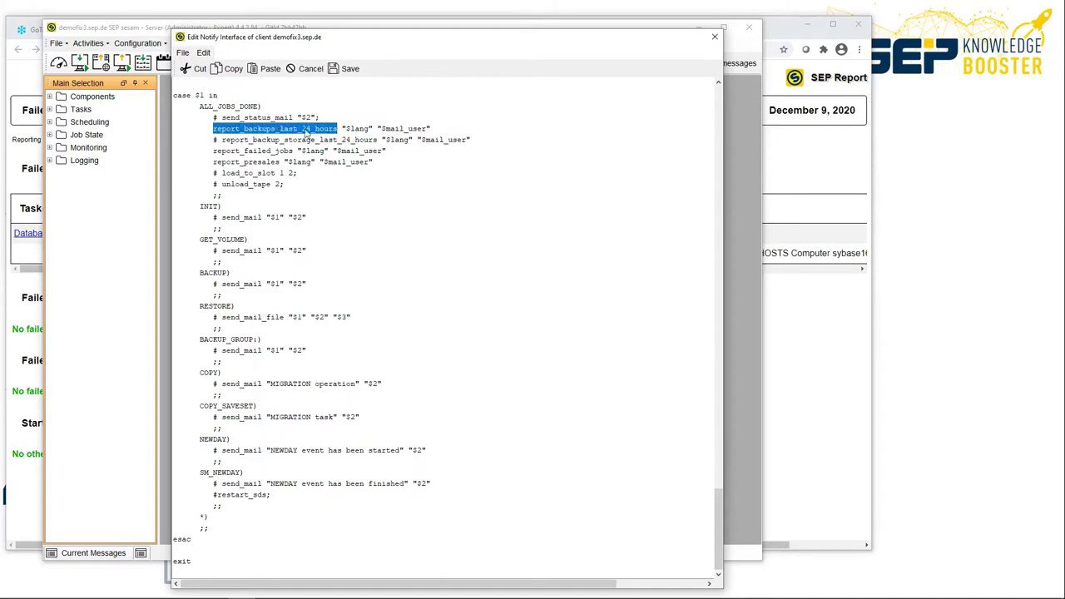
Step: Find the report_failed_jobs function and inspect its full "sm_cmd start report failed-jobs-report" command line
{"action": "scroll", "coordinate": [283, 154], "scroll_direction": "up", "scroll_amount": 9}
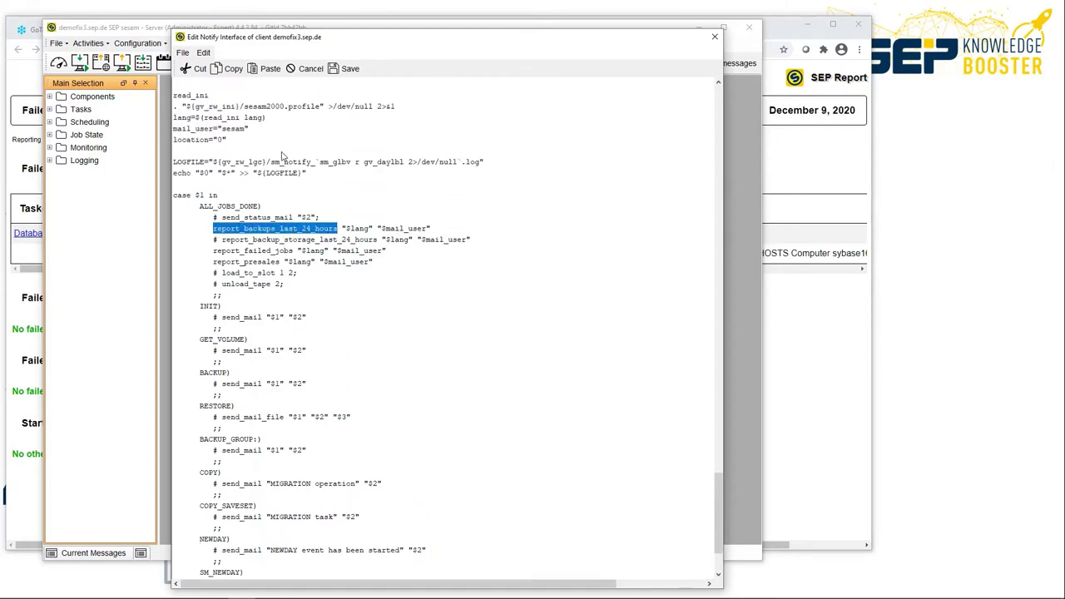
{"action": "scroll", "coordinate": [283, 156], "scroll_direction": "up", "scroll_amount": 8}
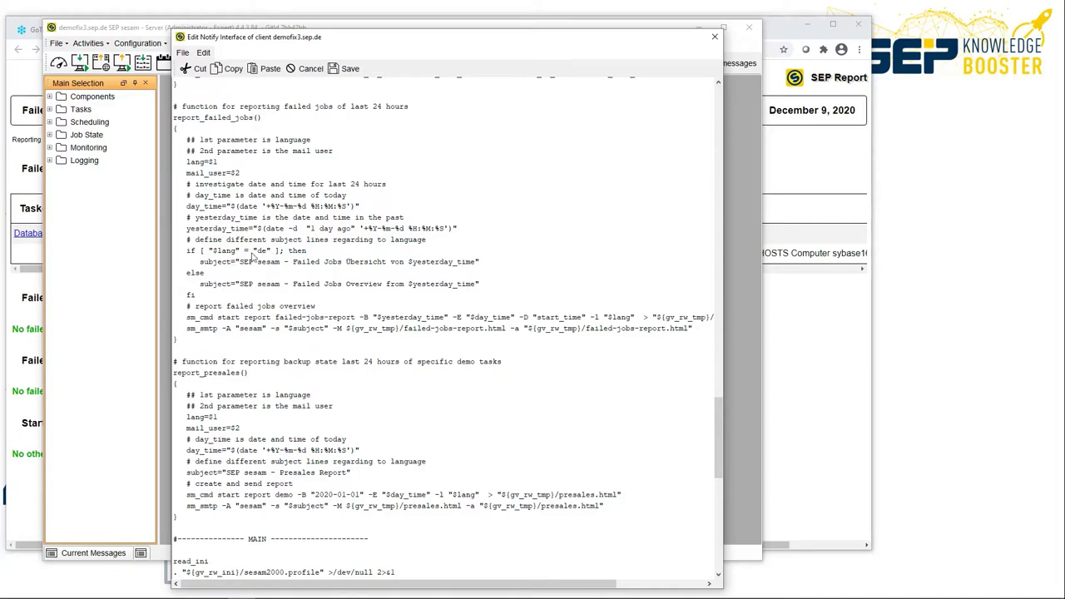
{"action": "left_click_drag", "start_coordinate": [187, 321], "coordinate": [356, 321]}
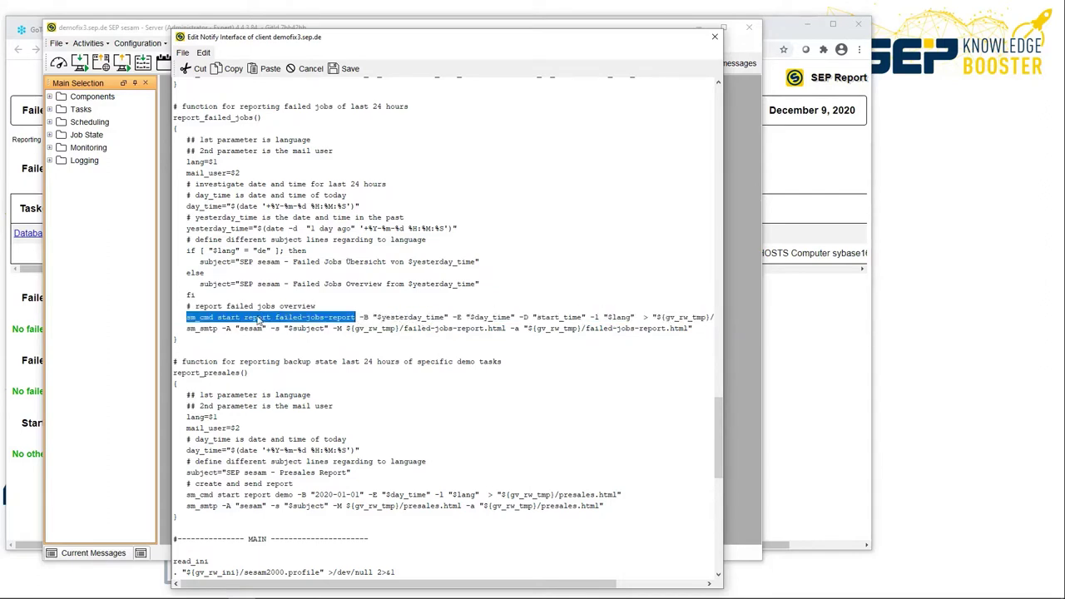
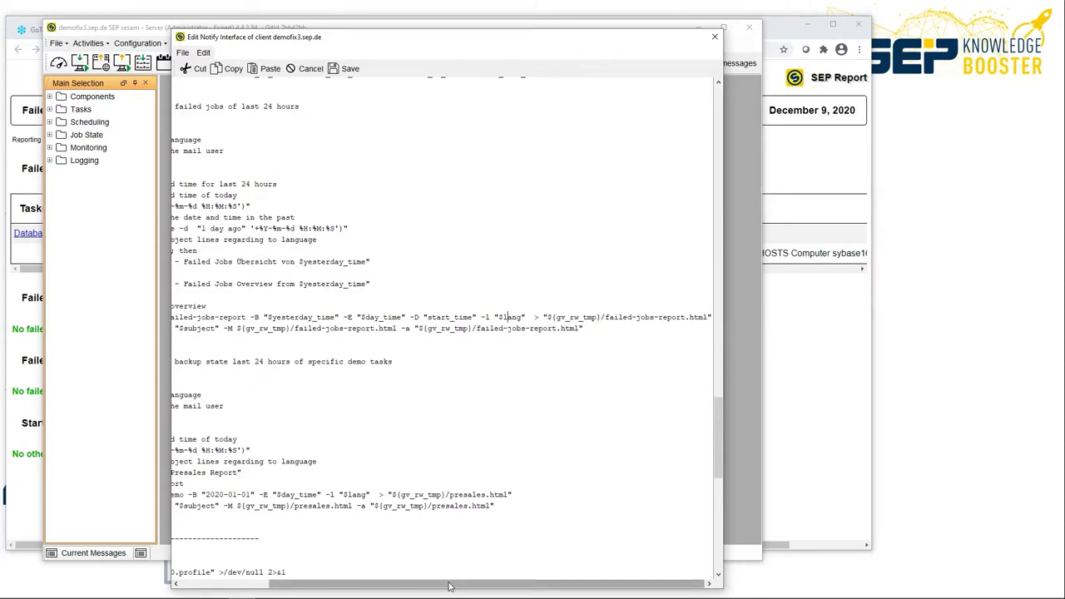
{"action": "left_click_drag", "start_coordinate": [448, 589], "coordinate": [356, 589]}
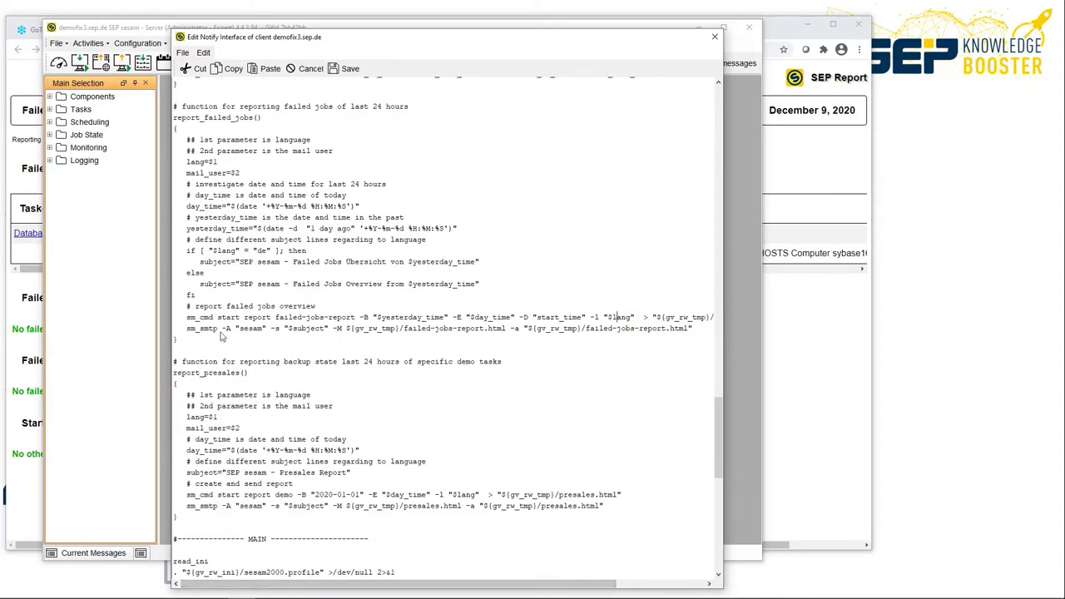
Step: Examine the sm_smtp mail command's account, subject, message and attachment parameters in report_failed_jobs, and highlight the "sm_cmd start report failed-jobs-report" command again
{"action": "left_click_drag", "start_coordinate": [184, 331], "coordinate": [319, 332]}
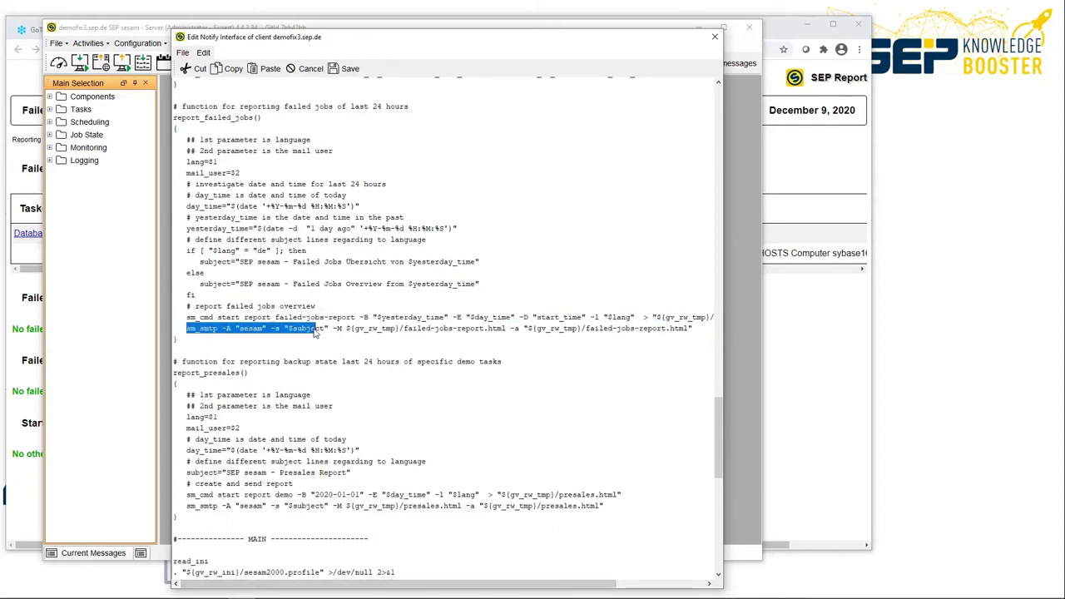
{"action": "left_click", "coordinate": [226, 329]}
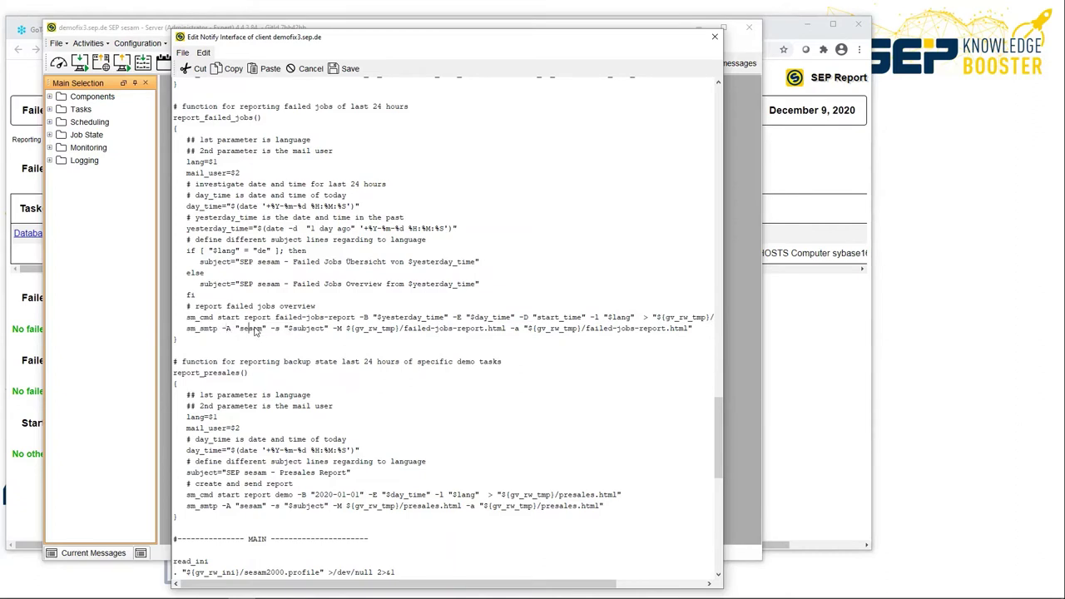
{"action": "double_click", "coordinate": [253, 329]}
{"action": "double_click", "coordinate": [313, 329]}
{"action": "left_click_drag", "start_coordinate": [205, 261], "coordinate": [425, 263]}
{"action": "left_click", "coordinate": [403, 328]}
{"action": "left_click_drag", "start_coordinate": [336, 330], "coordinate": [342, 332]}
{"action": "left_click_drag", "start_coordinate": [510, 331], "coordinate": [516, 331]}
{"action": "left_click", "coordinate": [610, 330]}
{"action": "left_click_drag", "start_coordinate": [187, 321], "coordinate": [357, 321]}
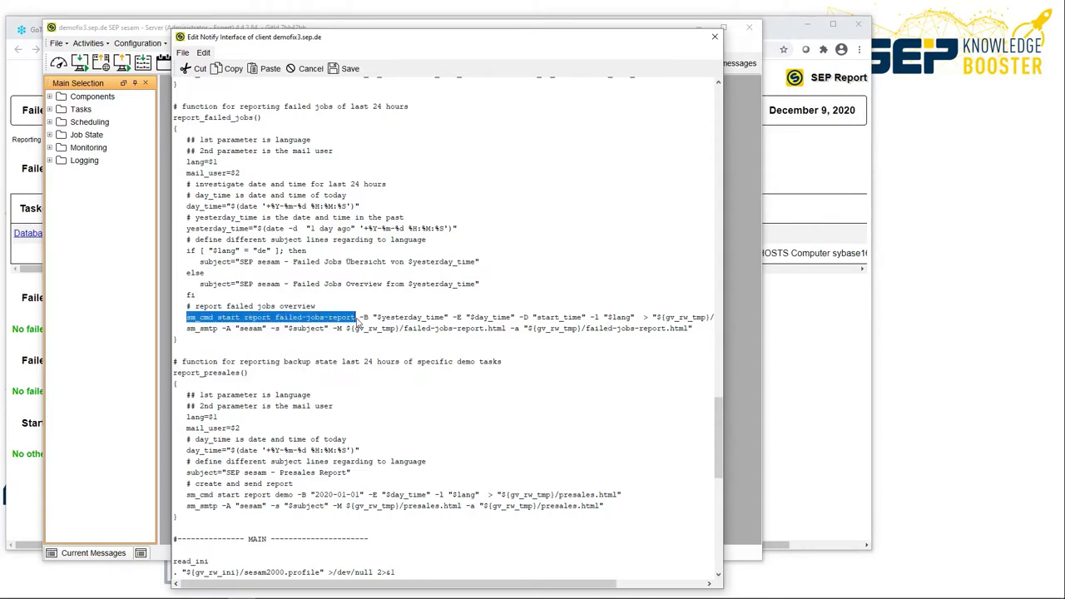
Step: Highlight the "sm_cmd start report overview-backups" command and its template name in report_backups_last_24_hours, and review the whole function
{"action": "scroll", "coordinate": [360, 294], "scroll_direction": "up", "scroll_amount": 3}
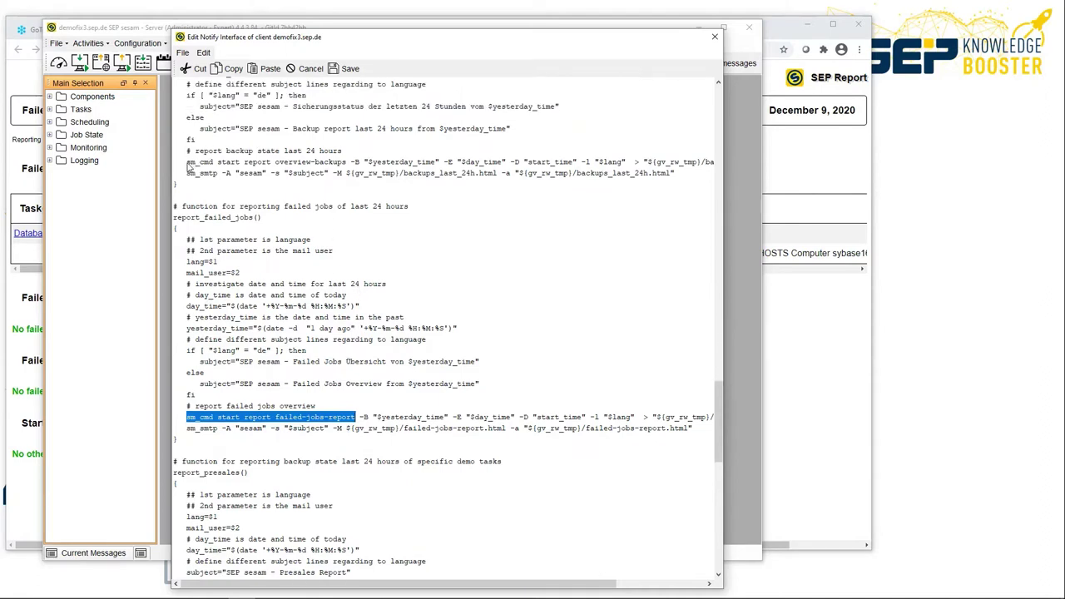
{"action": "left_click_drag", "start_coordinate": [188, 163], "coordinate": [346, 163]}
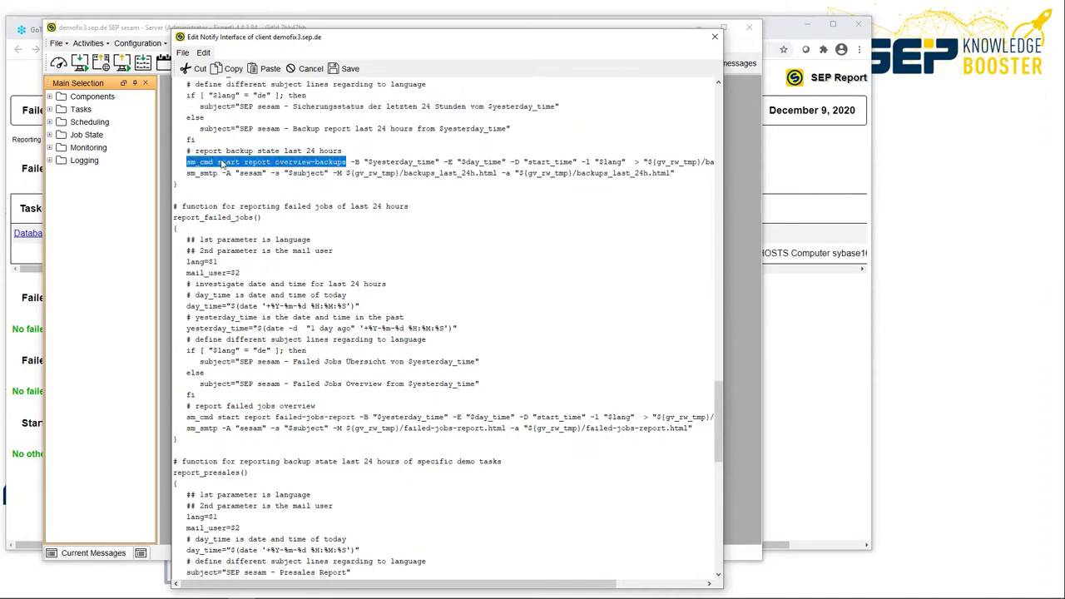
{"action": "left_click", "coordinate": [278, 165]}
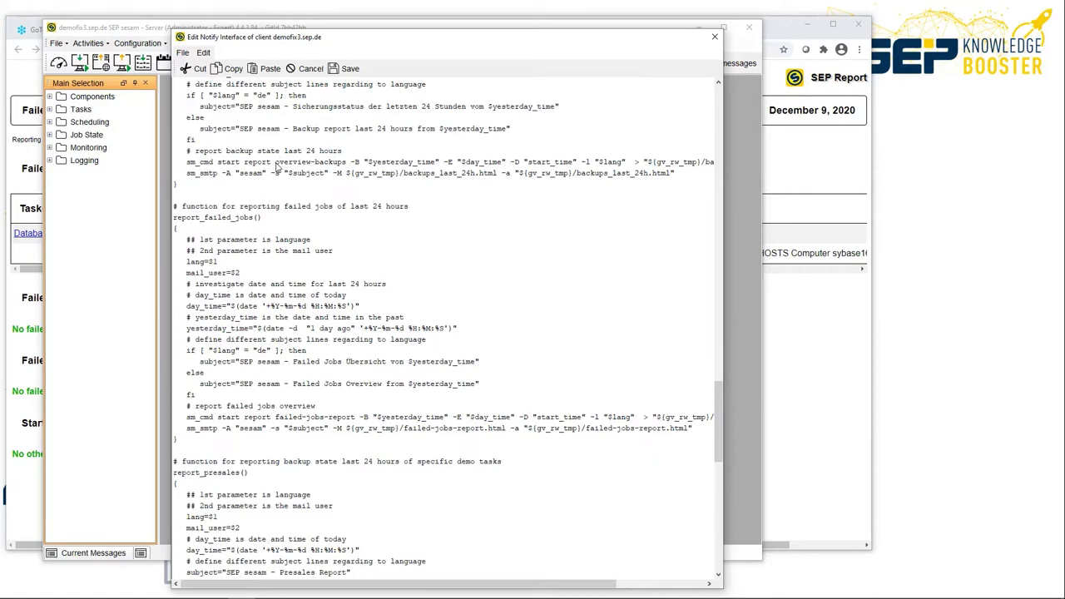
{"action": "left_click_drag", "start_coordinate": [277, 164], "coordinate": [346, 164]}
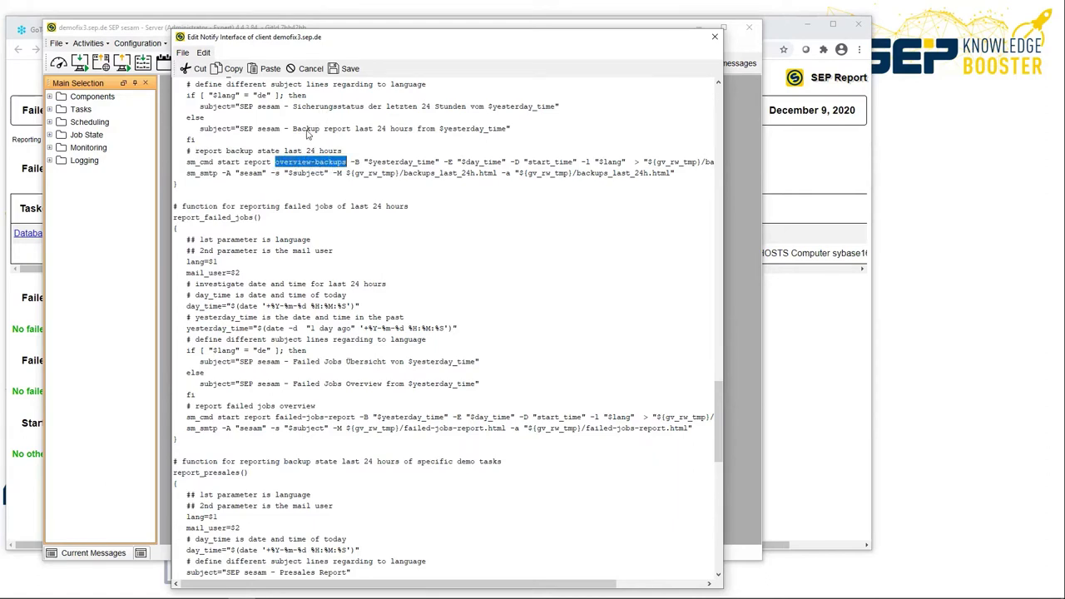
{"action": "scroll", "coordinate": [308, 134], "scroll_direction": "up", "scroll_amount": 2}
{"action": "scroll", "coordinate": [287, 142], "scroll_direction": "up", "scroll_amount": 2}
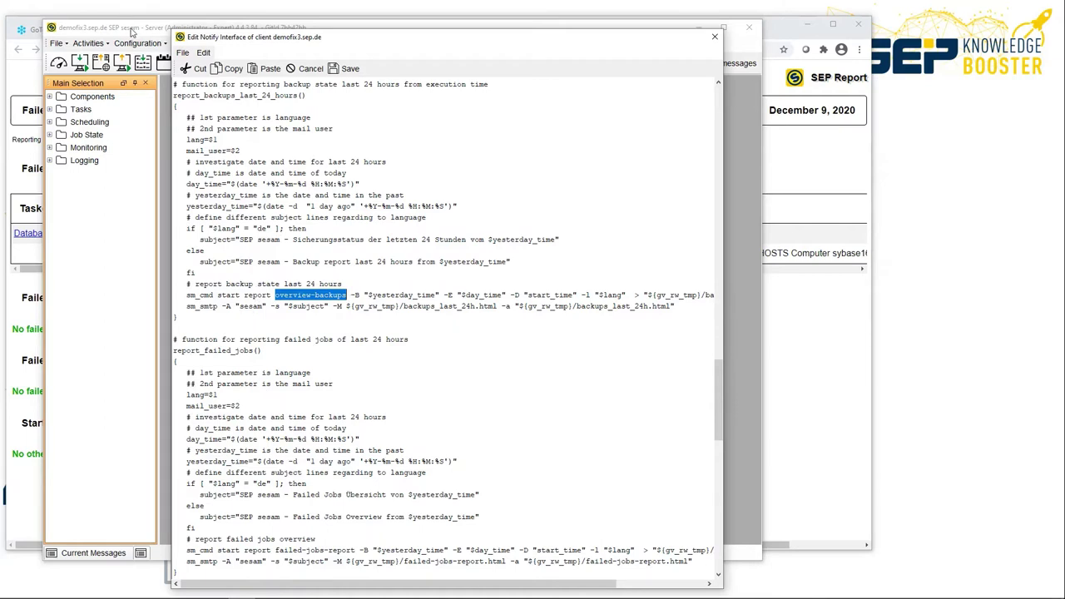
Step: Close the notify script, open the email settings, and examine the sesam account's recipients with the Account and To columns widened
{"action": "left_click", "coordinate": [714, 37]}
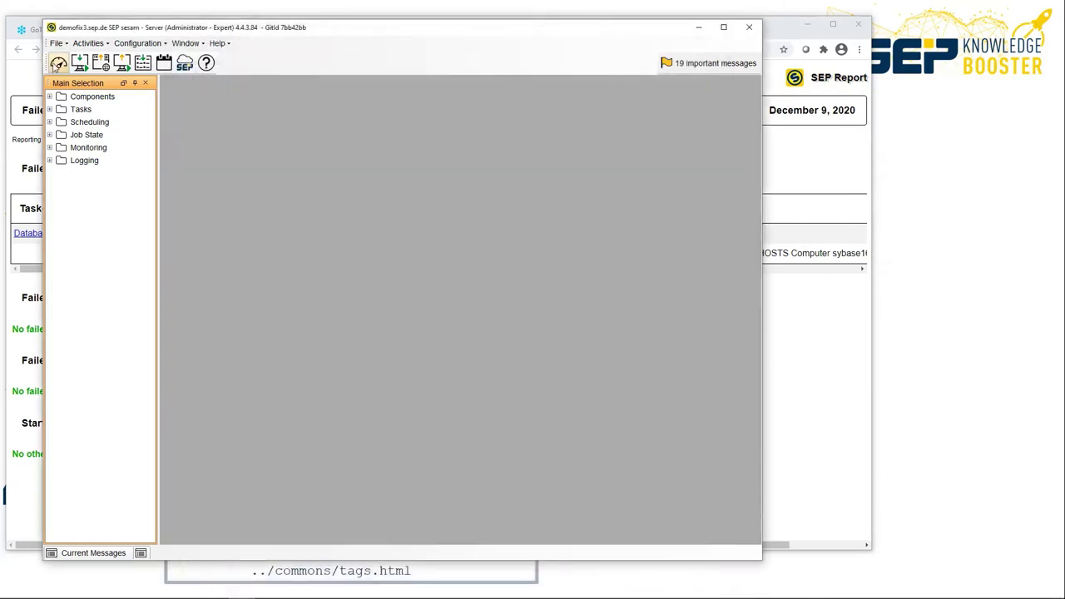
{"action": "left_click", "coordinate": [137, 43]}
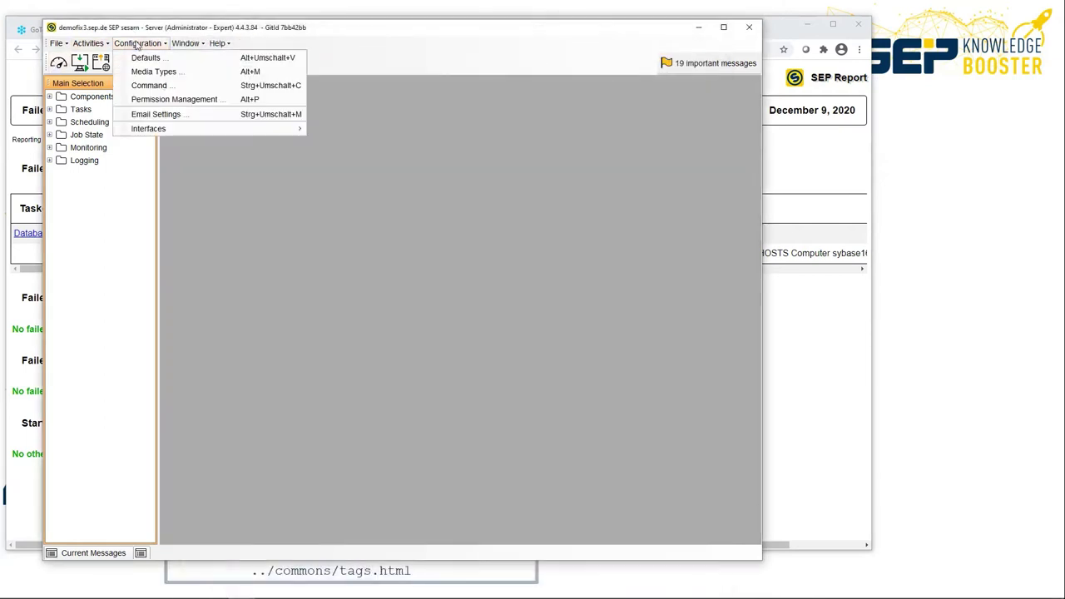
{"action": "left_click", "coordinate": [164, 116]}
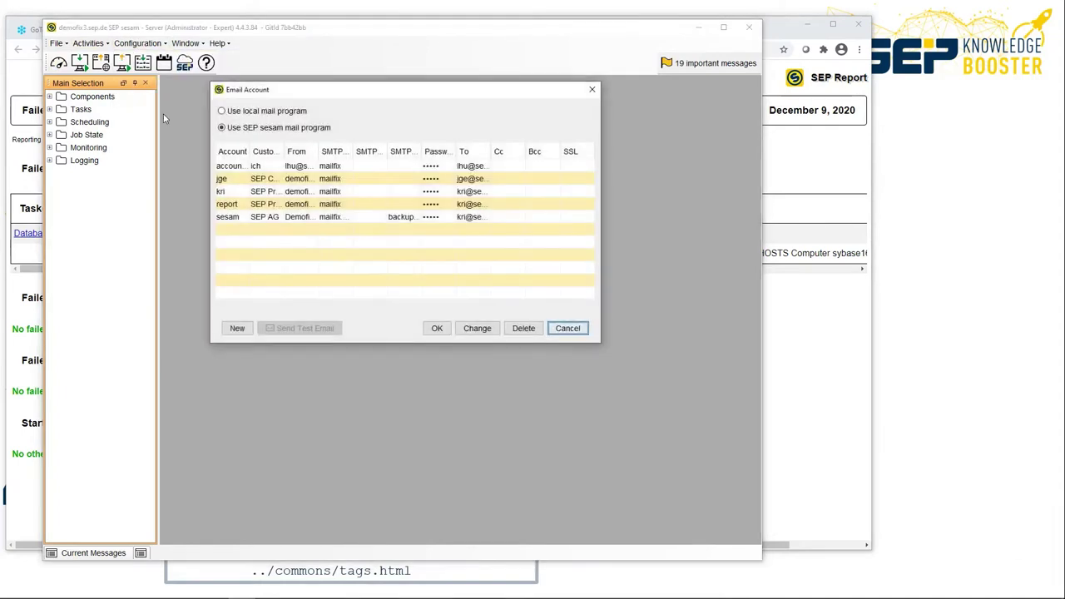
{"action": "left_click_drag", "start_coordinate": [248, 151], "coordinate": [277, 150]}
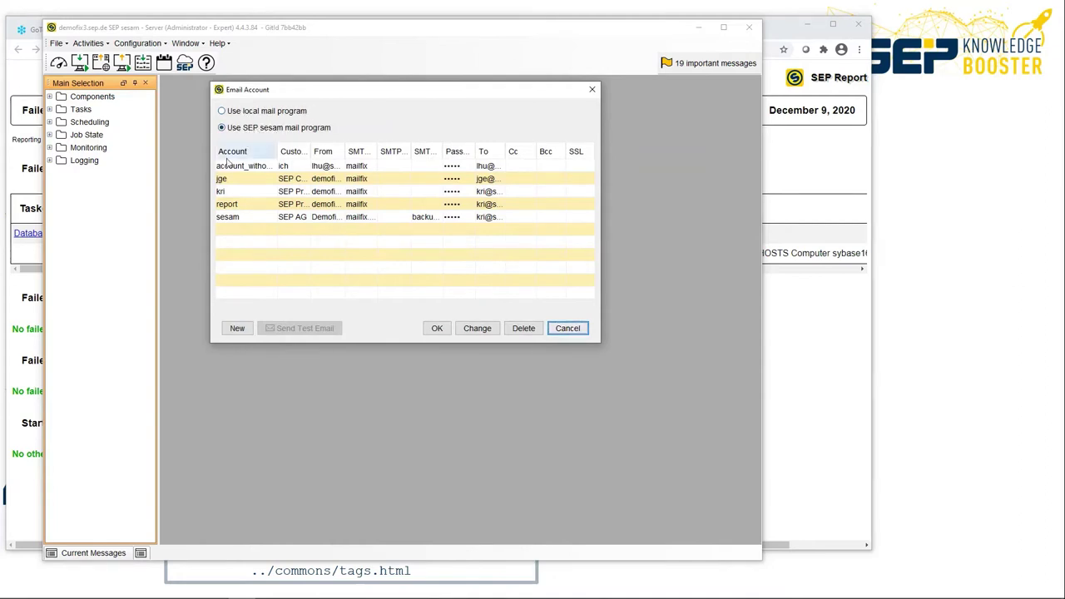
{"action": "left_click", "coordinate": [232, 217]}
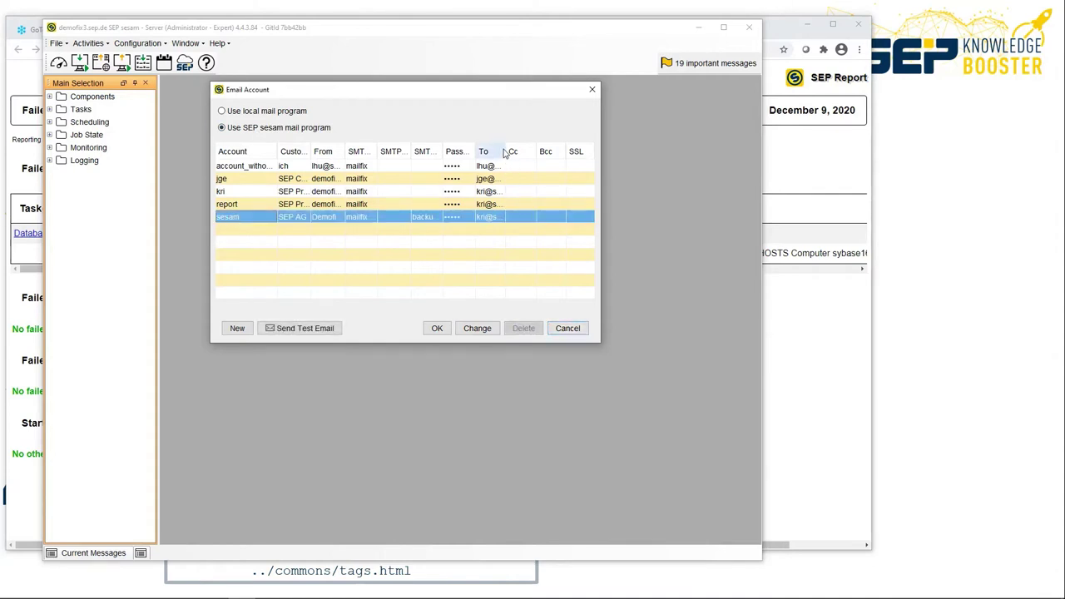
{"action": "left_click_drag", "start_coordinate": [505, 152], "coordinate": [606, 152]}
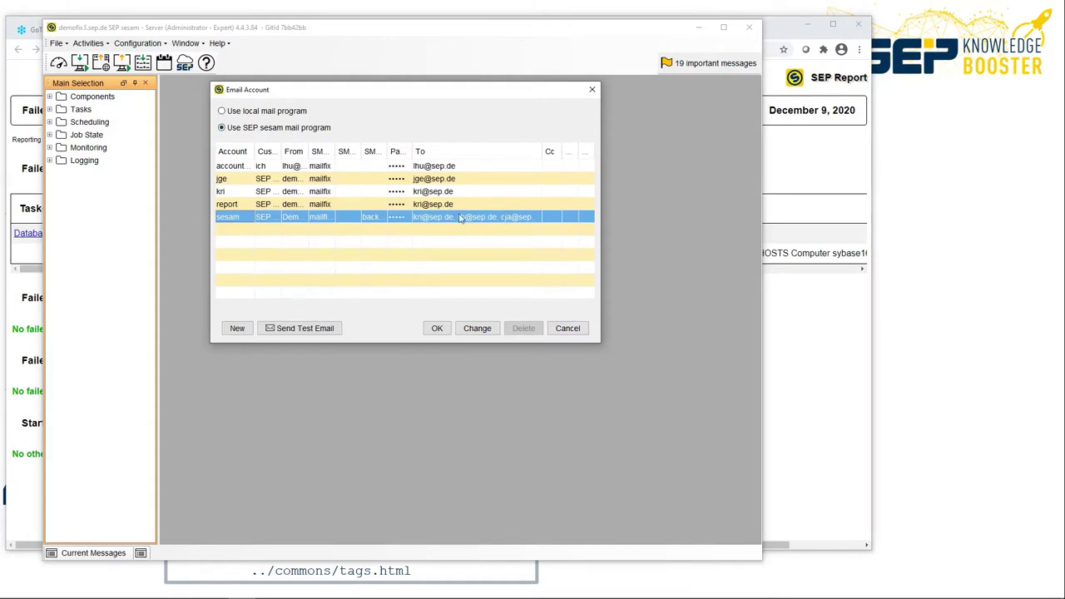
Step: Select an account with a single recipient, inspect the blank form for a new email account, and close the form without saving
{"action": "left_click", "coordinate": [226, 193]}
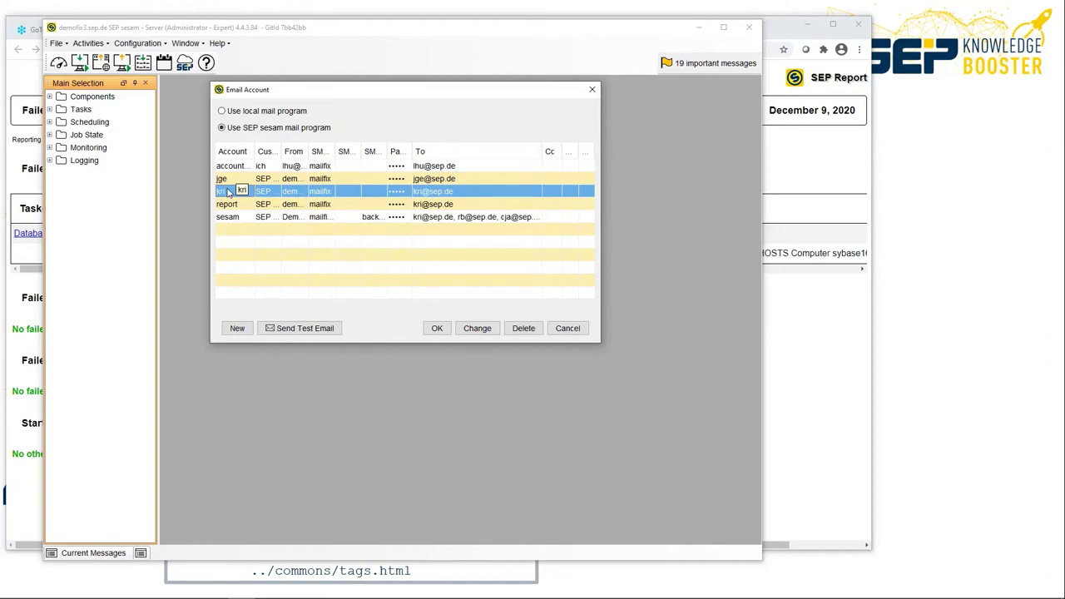
{"action": "left_click", "coordinate": [238, 329]}
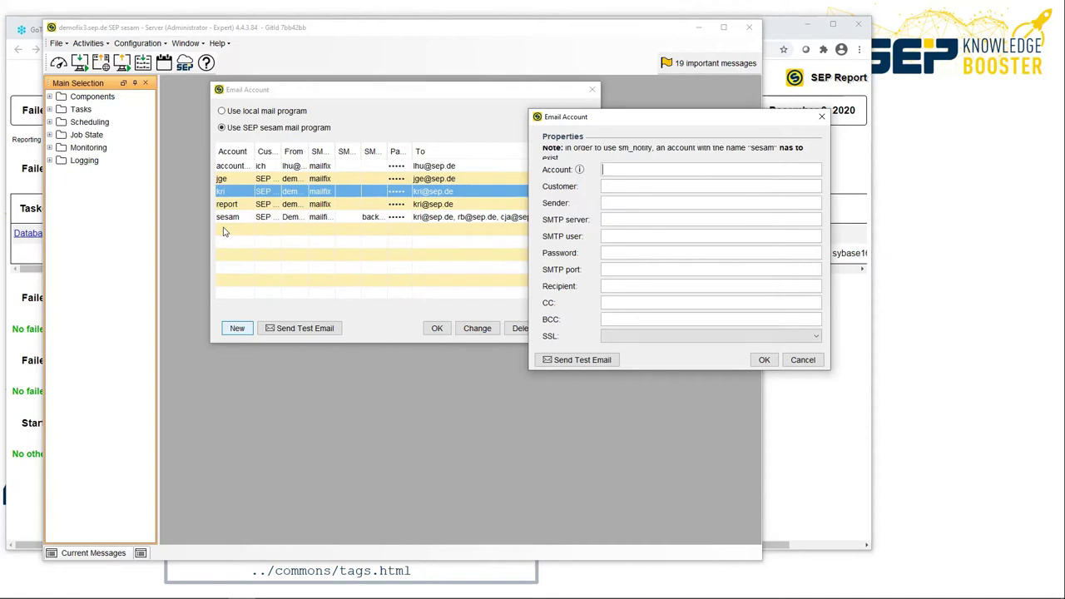
{"action": "left_click", "coordinate": [803, 359]}
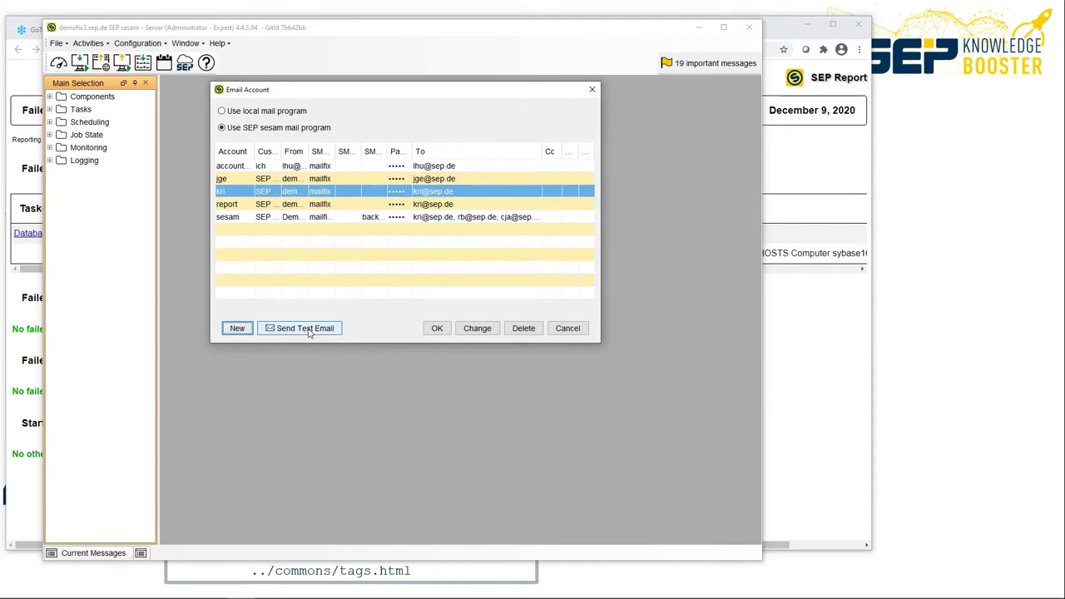
Step: Switch to the web browser and open the SEP sesam wiki at wiki.sepsoftware.com in a new tab
{"action": "key", "text": "alt+Tab"}
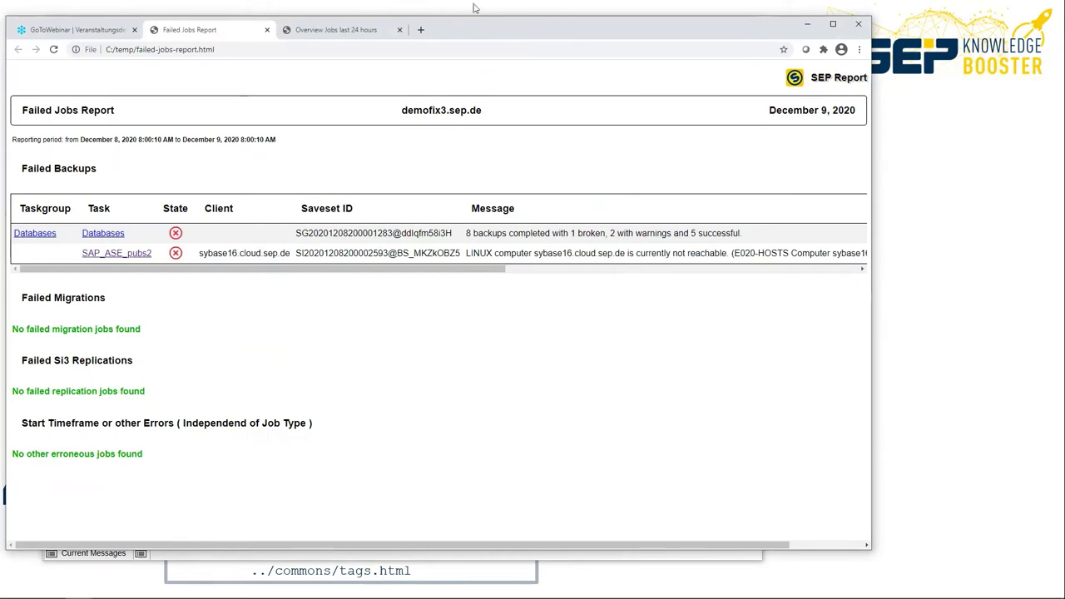
{"action": "left_click", "coordinate": [420, 29]}
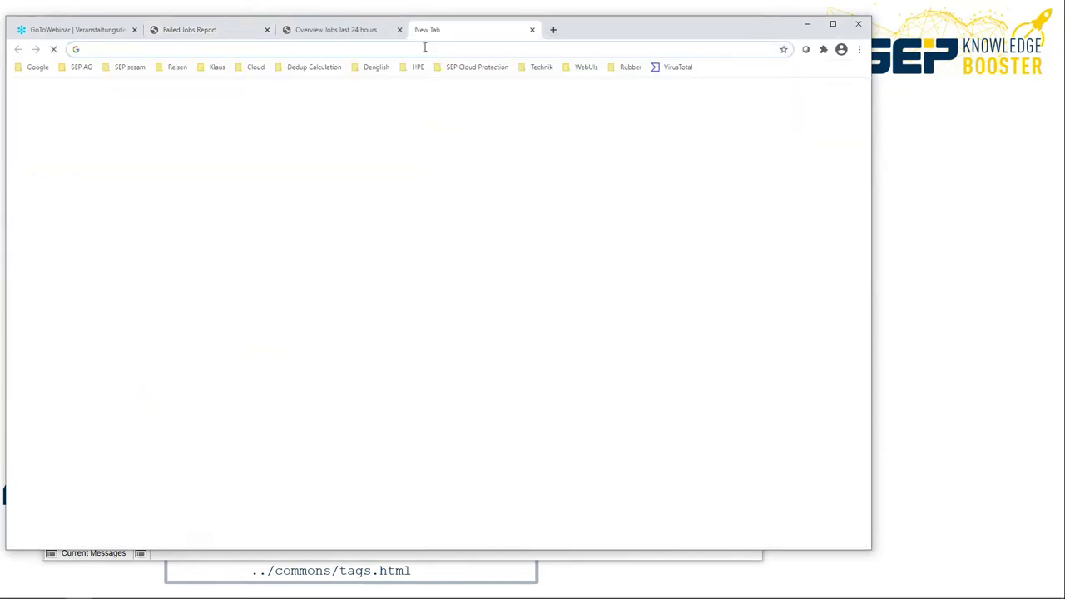
{"action": "type", "text": "wiki"}
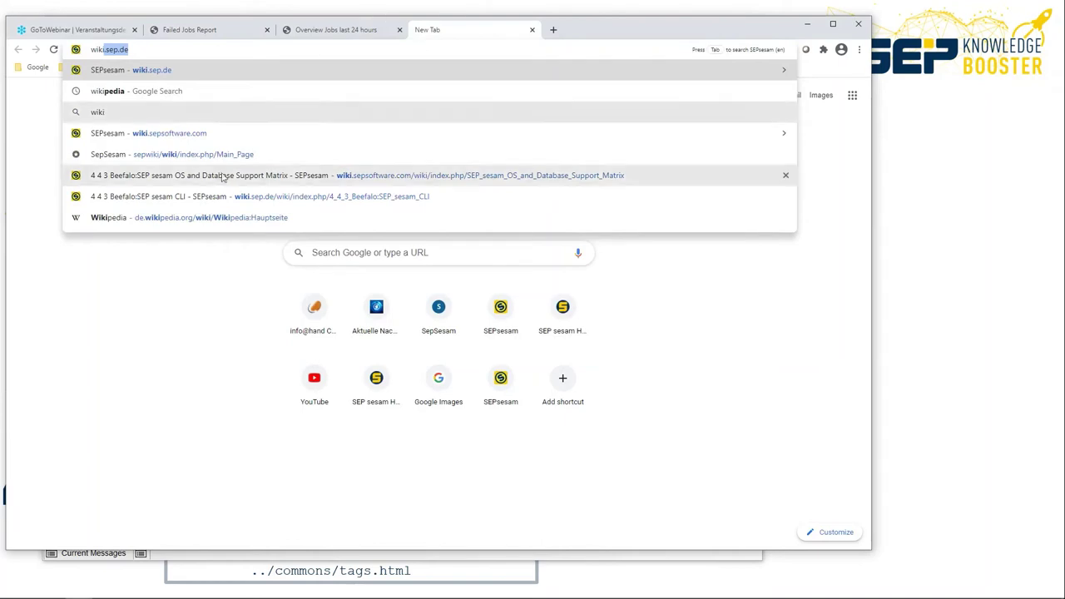
{"action": "left_click", "coordinate": [171, 133]}
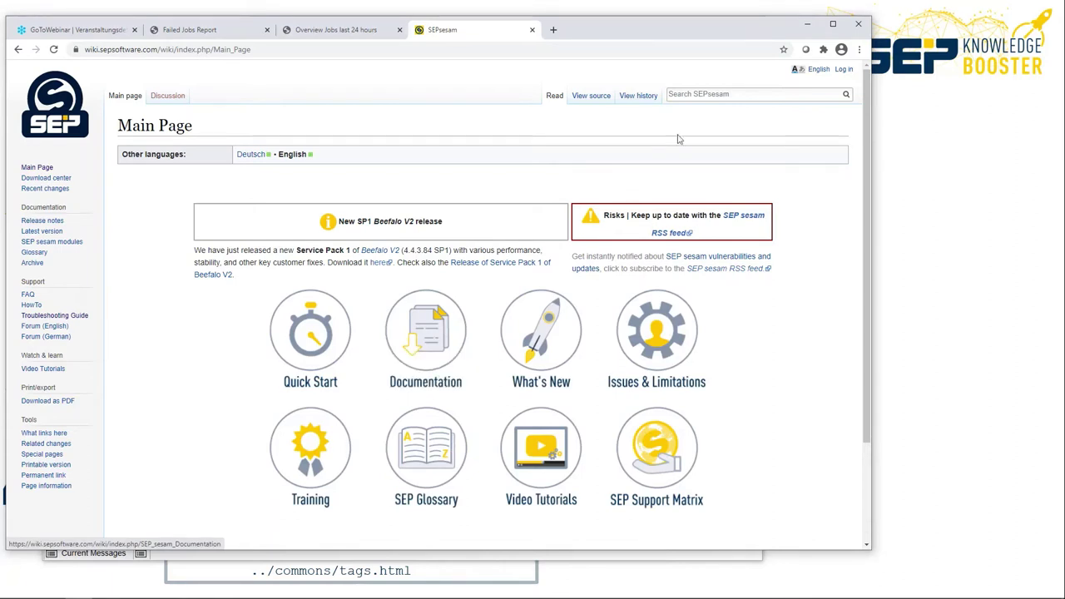
Step: Search the wiki for "cli" and open the SEP sesam CLI documentation page
{"action": "left_click", "coordinate": [759, 95]}
{"action": "type", "text": "cli"}
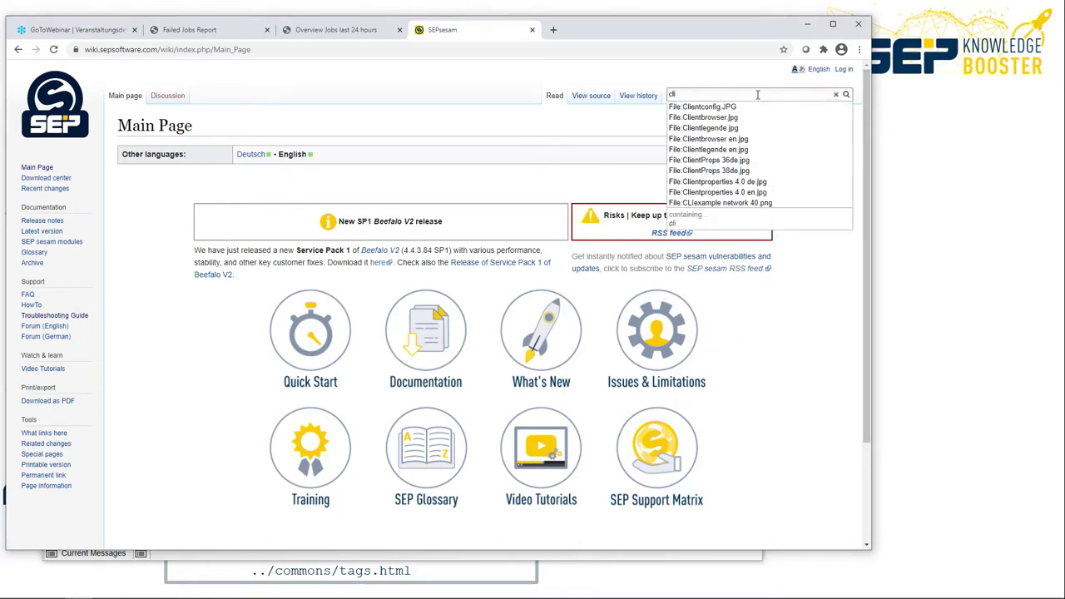
{"action": "key", "text": "Return"}
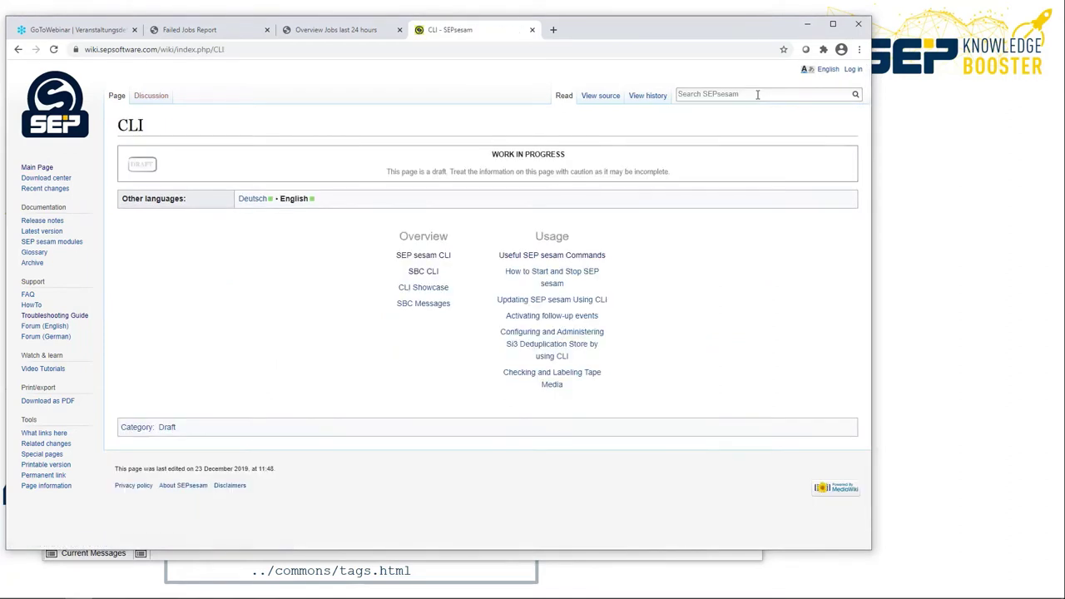
{"action": "left_click", "coordinate": [416, 260]}
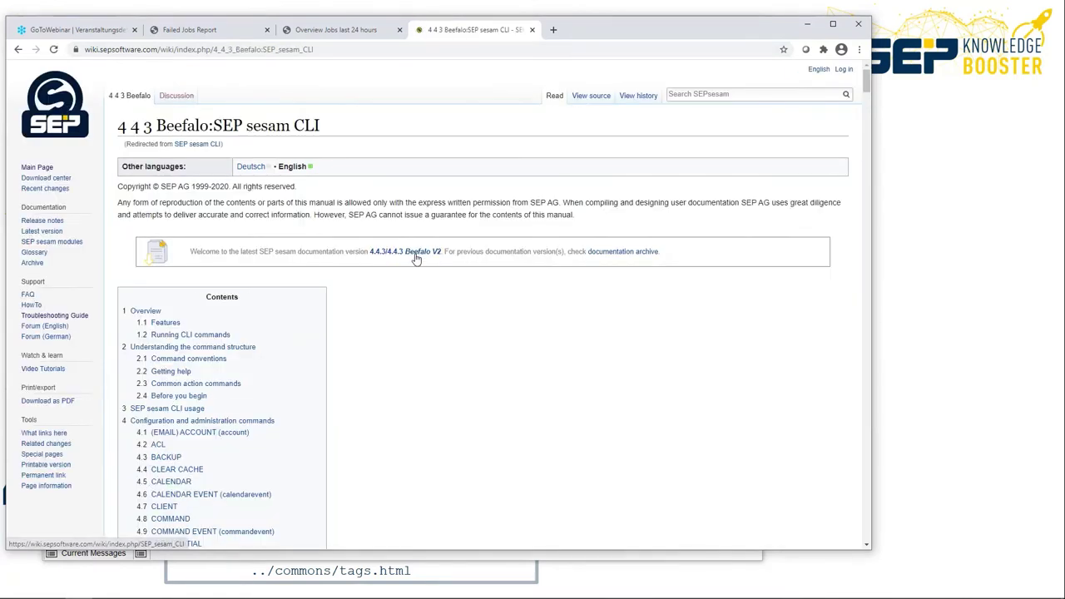
Step: Find START REPORT under Monitoring commands in the page contents and open that section
{"action": "scroll", "coordinate": [270, 343], "scroll_direction": "down", "scroll_amount": 3}
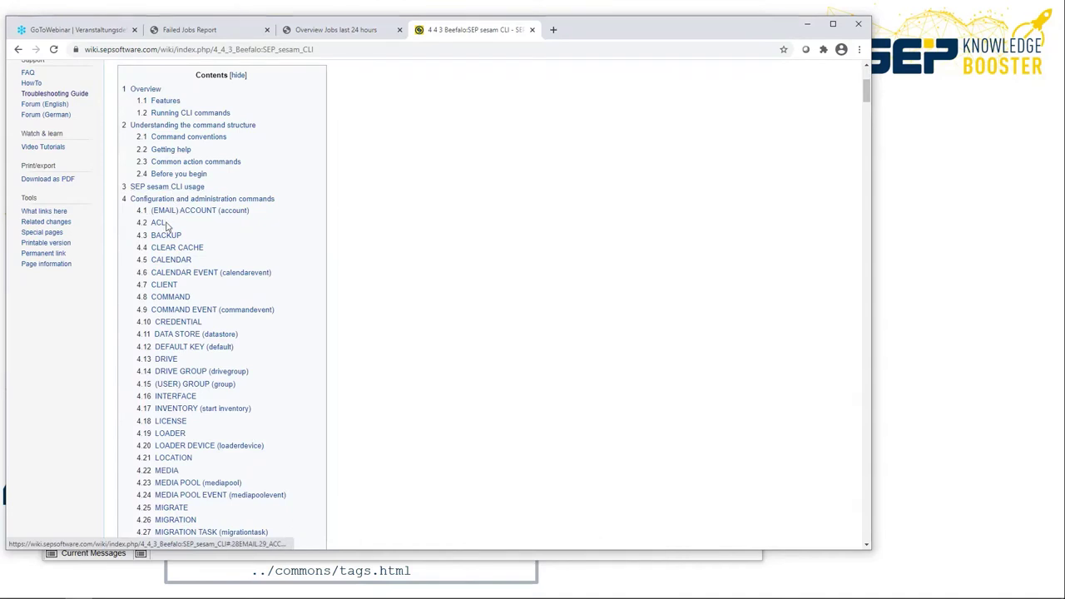
{"action": "scroll", "coordinate": [197, 185], "scroll_direction": "down", "scroll_amount": 2}
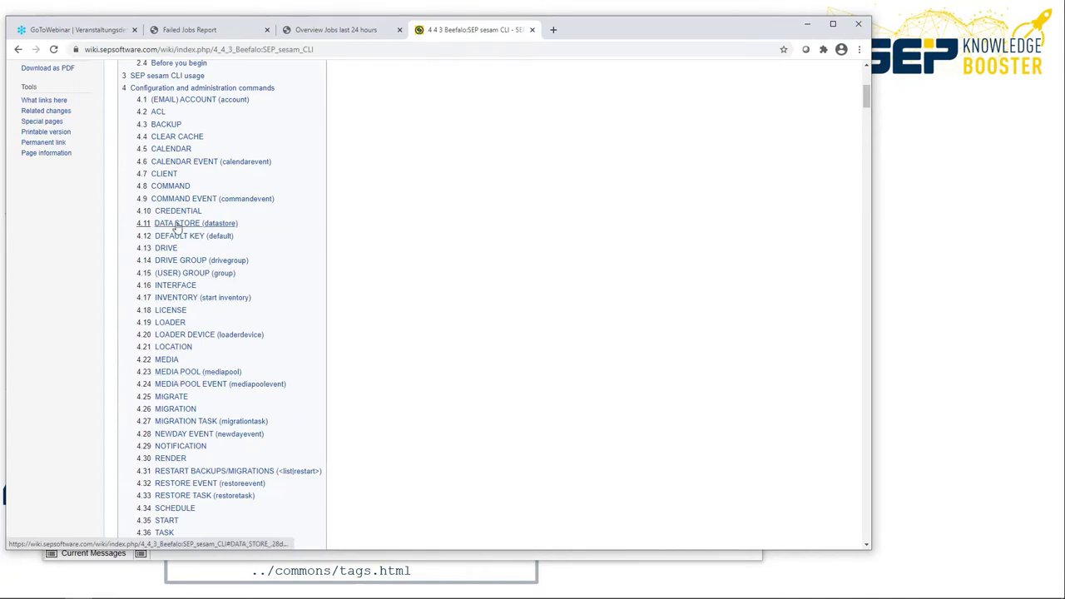
{"action": "scroll", "coordinate": [198, 314], "scroll_direction": "down", "scroll_amount": 1}
{"action": "scroll", "coordinate": [198, 314], "scroll_direction": "down", "scroll_amount": 3}
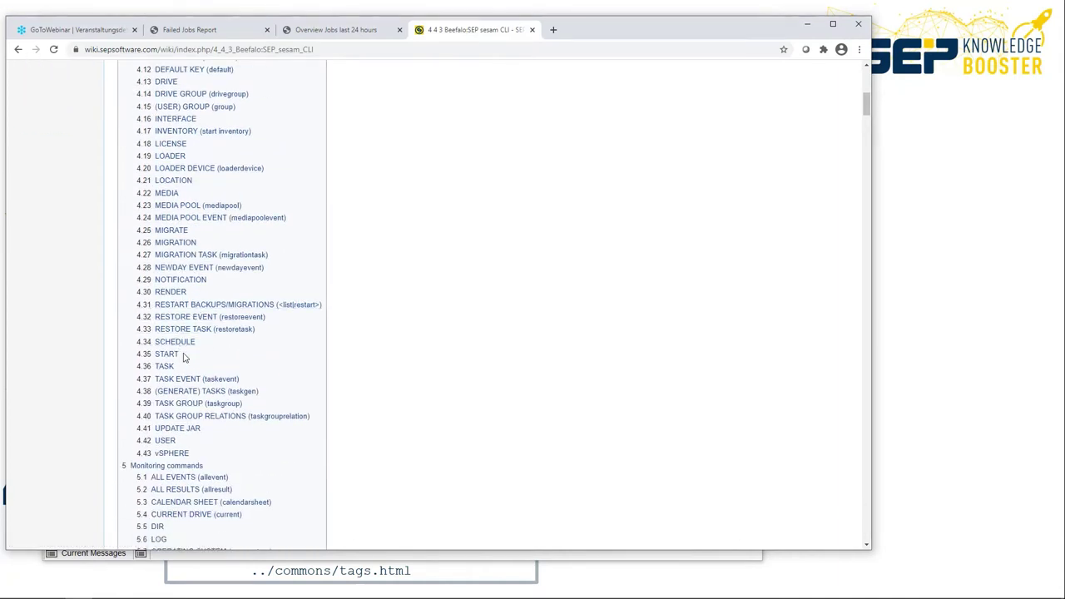
{"action": "scroll", "coordinate": [185, 358], "scroll_direction": "down", "scroll_amount": 3}
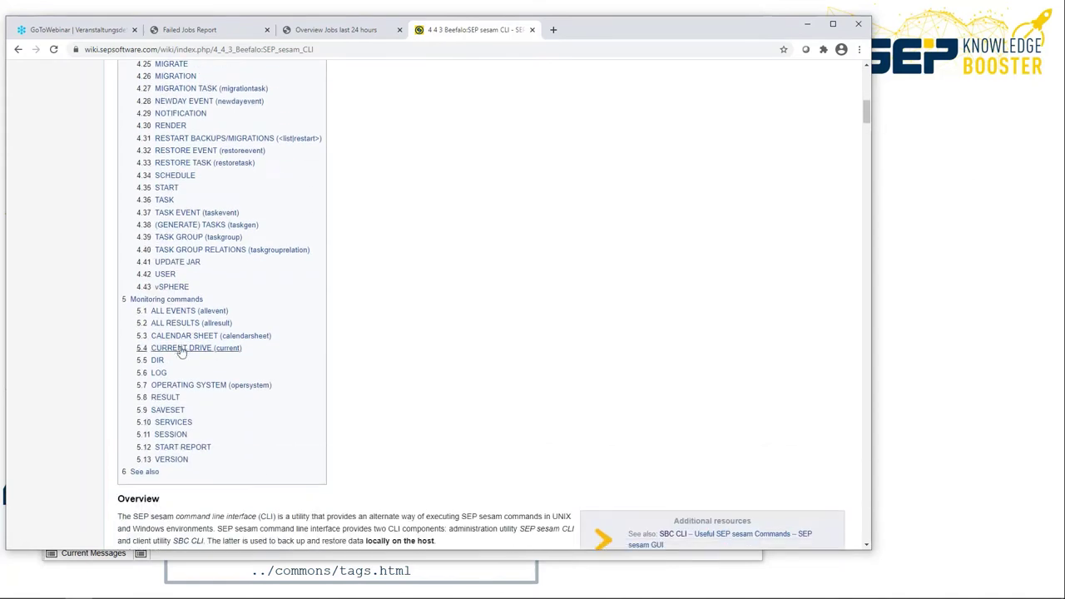
{"action": "left_click", "coordinate": [187, 448]}
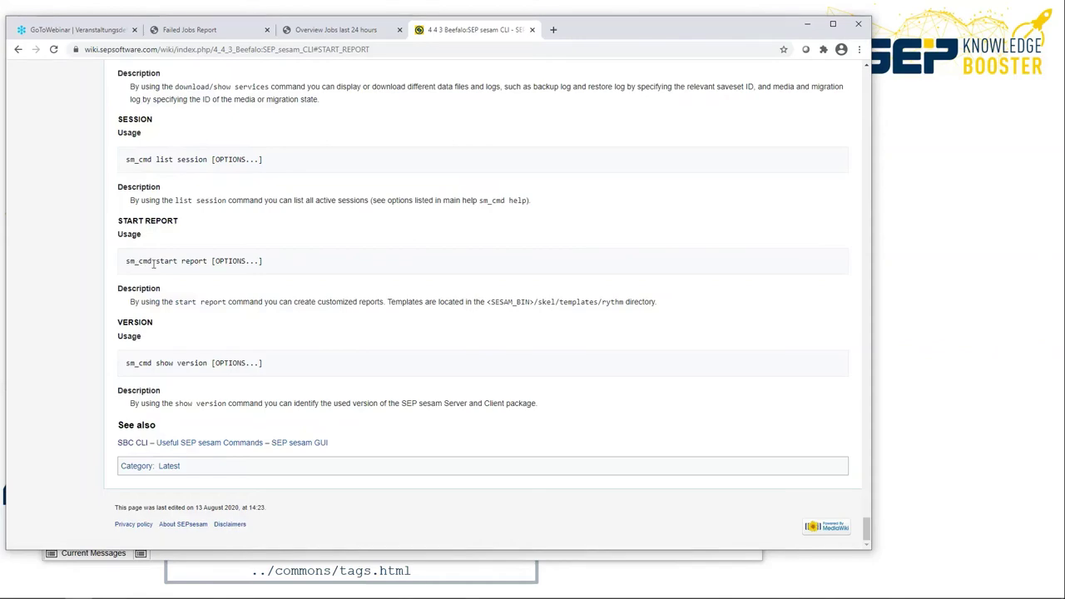
Step: Examine the sample taskevent options, the Getting help section and the common action commands on the CLI page
{"action": "scroll", "coordinate": [249, 341], "scroll_direction": "up", "scroll_amount": 12}
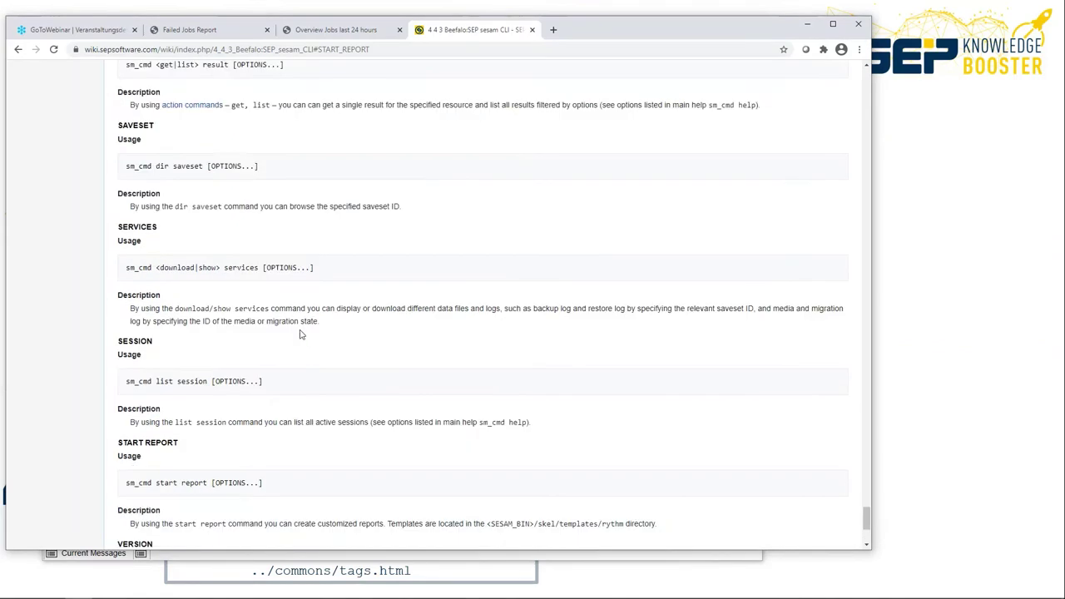
{"action": "scroll", "coordinate": [297, 328], "scroll_direction": "up", "scroll_amount": 4}
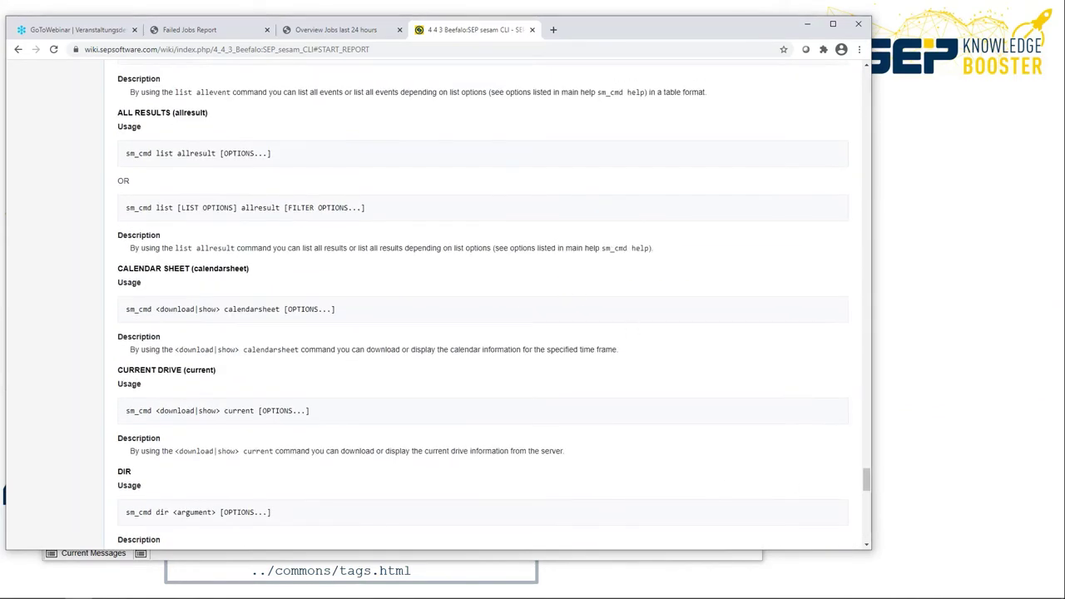
{"action": "left_click_drag", "start_coordinate": [868, 478], "coordinate": [837, 164]}
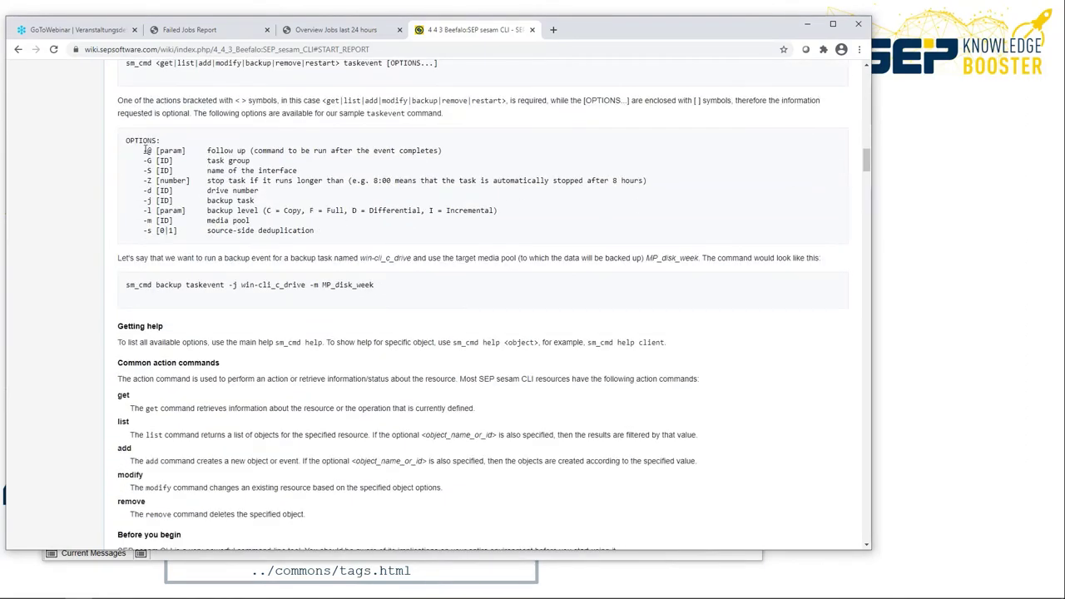
{"action": "scroll", "coordinate": [170, 379], "scroll_direction": "down", "scroll_amount": 2}
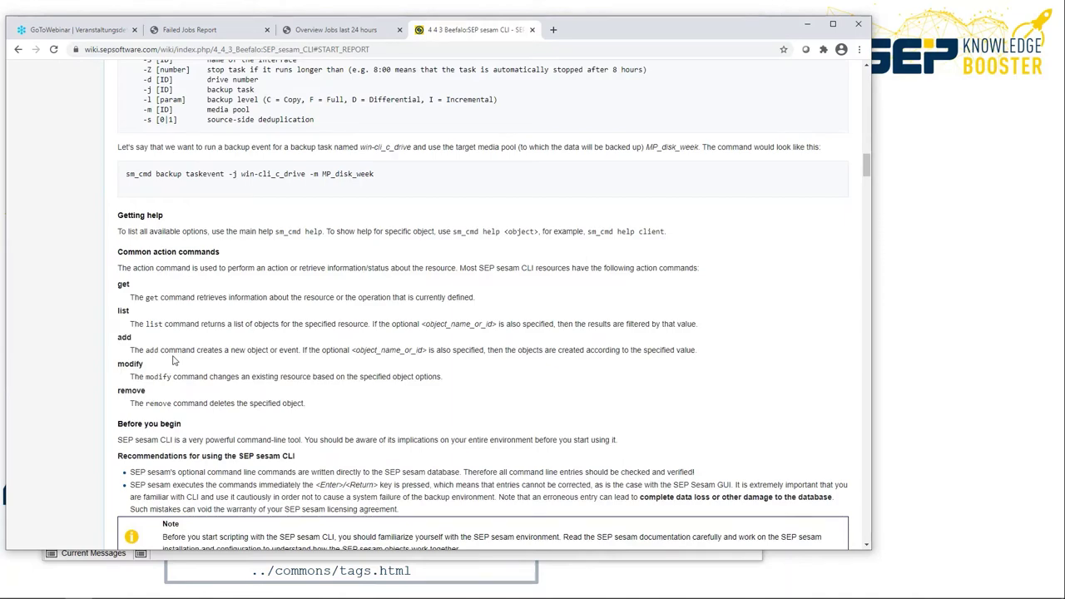
Step: Switch to the mRemoteNG terminal on demofix3, run "sm_cmd help" and examine its list of available commands
{"action": "key", "text": "alt+Tab"}
{"action": "key", "text": "alt+Tab"}
{"action": "key", "text": "alt+Tab"}
{"action": "key", "text": "alt+Tab"}
{"action": "key", "text": "alt+Tab"}
{"action": "key", "text": "alt+Tab"}
{"action": "key", "text": "alt+Tab"}
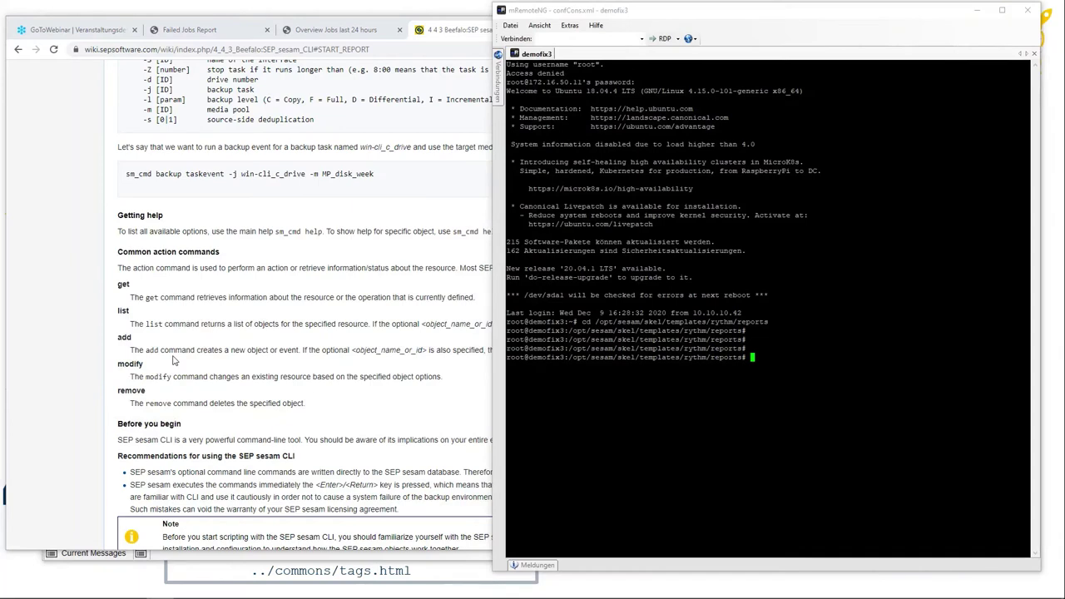
{"action": "key", "text": "Return"}
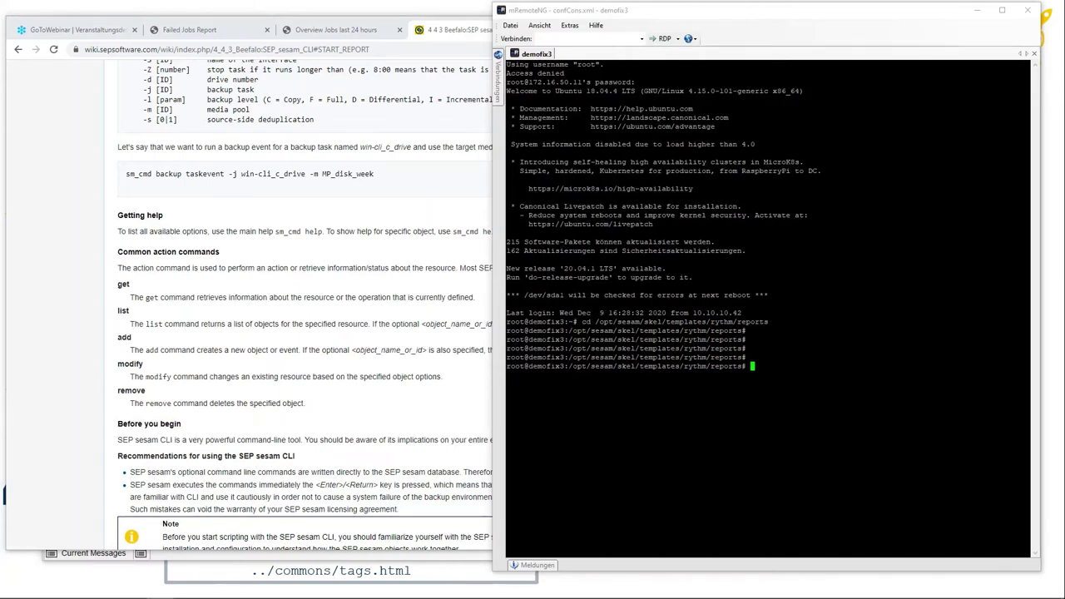
{"action": "type", "text": "sm_cmd help"}
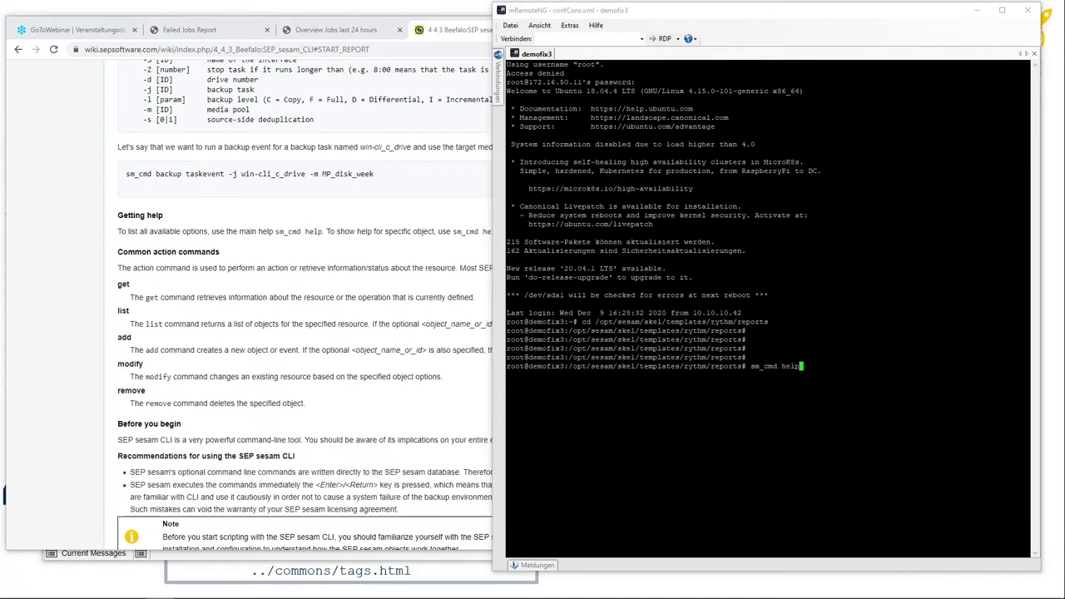
{"action": "key", "text": "Return"}
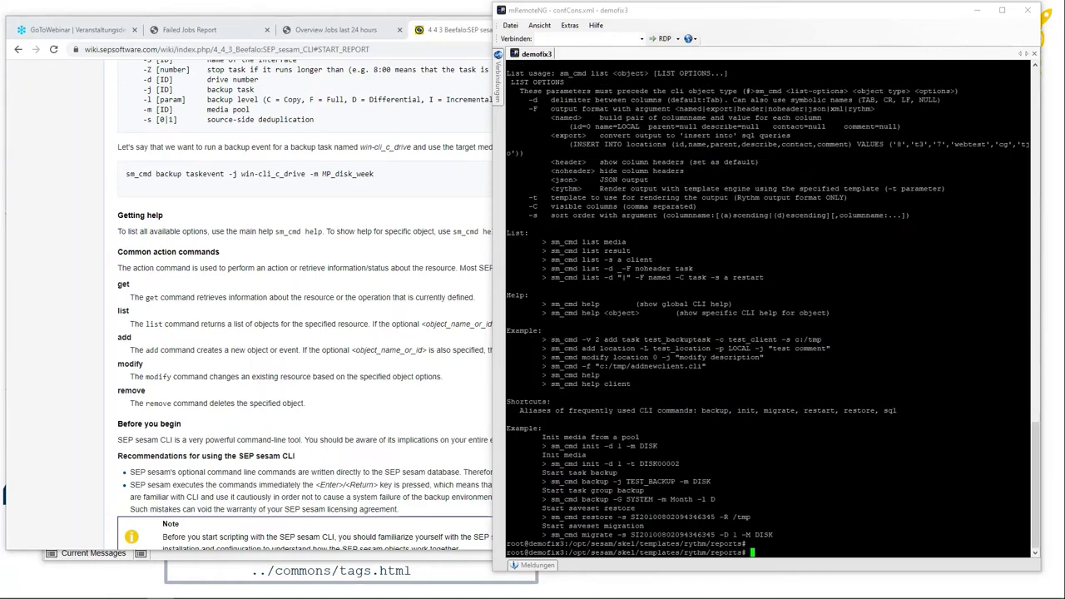
{"action": "scroll", "coordinate": [765, 308], "scroll_direction": "up", "scroll_amount": 15}
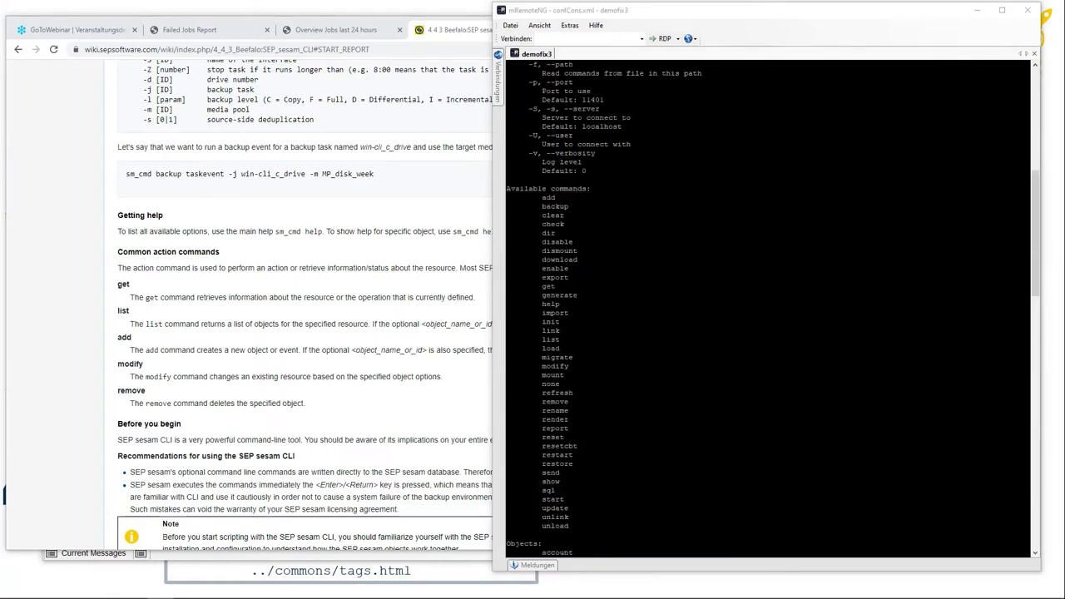
Step: Look through the sm_cmd help output for its object list and mark the report object
{"action": "scroll", "coordinate": [766, 308], "scroll_direction": "up", "scroll_amount": 10}
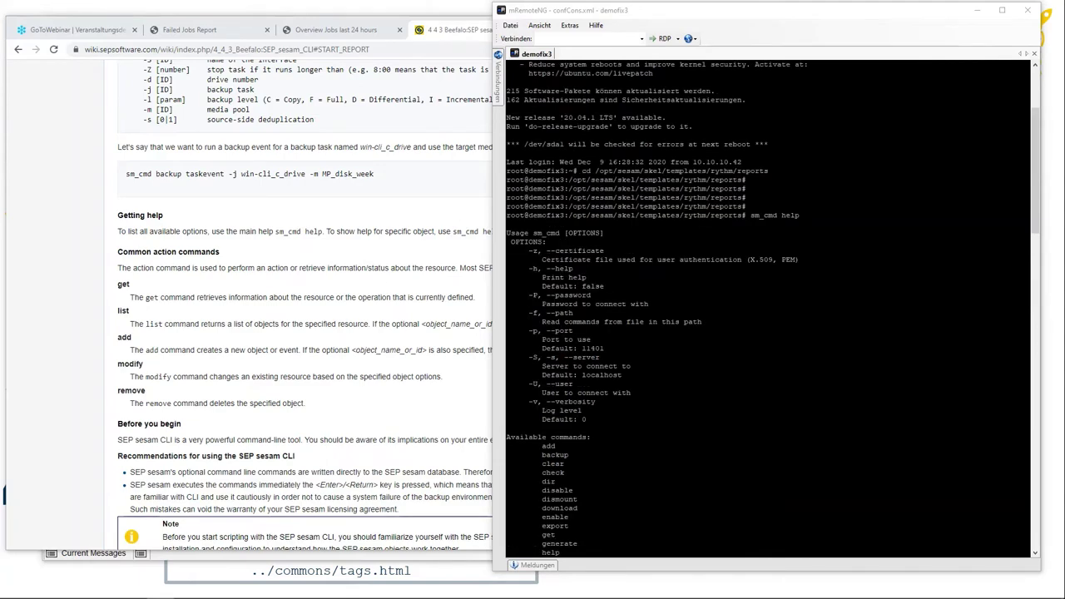
{"action": "scroll", "coordinate": [765, 308], "scroll_direction": "down", "scroll_amount": 20}
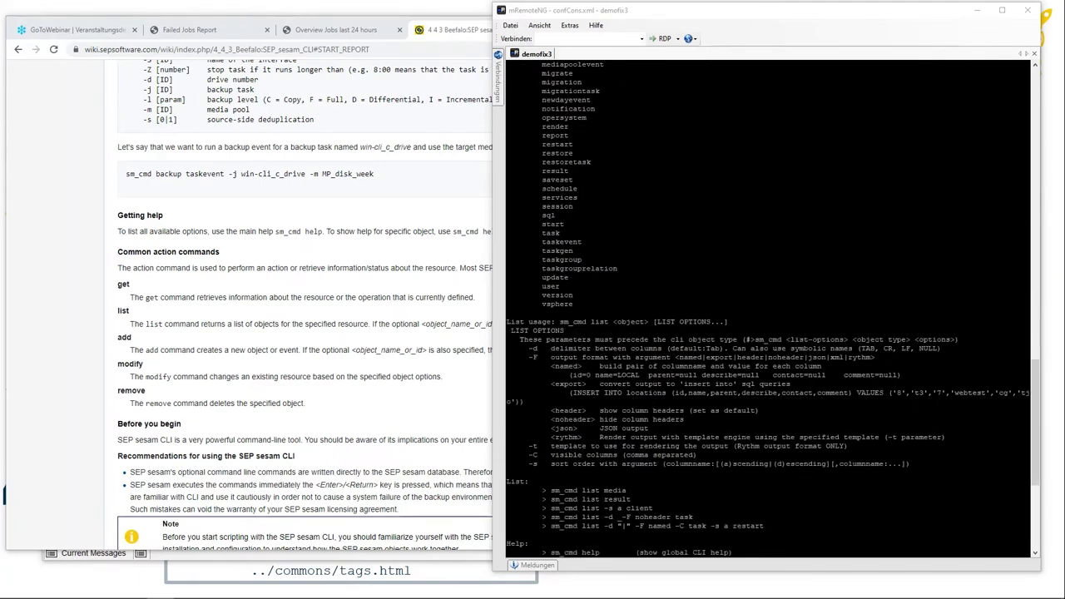
{"action": "double_click", "coordinate": [554, 135]}
{"action": "left_click", "coordinate": [554, 134]}
Step: Run "sm_cmd help report" and examine the "sm_cmd start report" usage and its -L location option
{"action": "key", "text": "Return"}
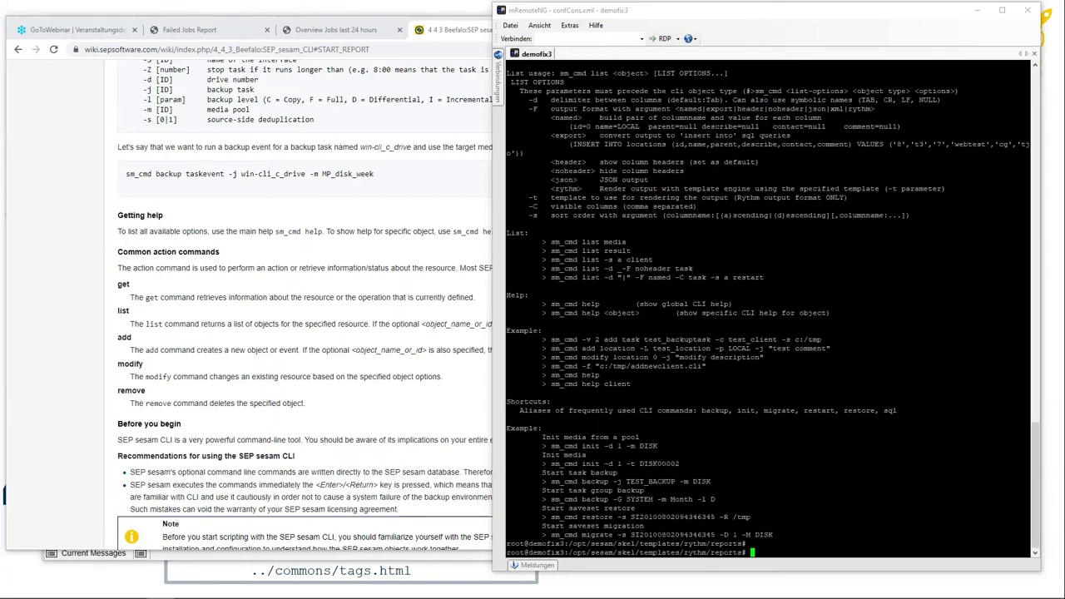
{"action": "type", "text": "sm_cmd help report"}
{"action": "key", "text": "Return"}
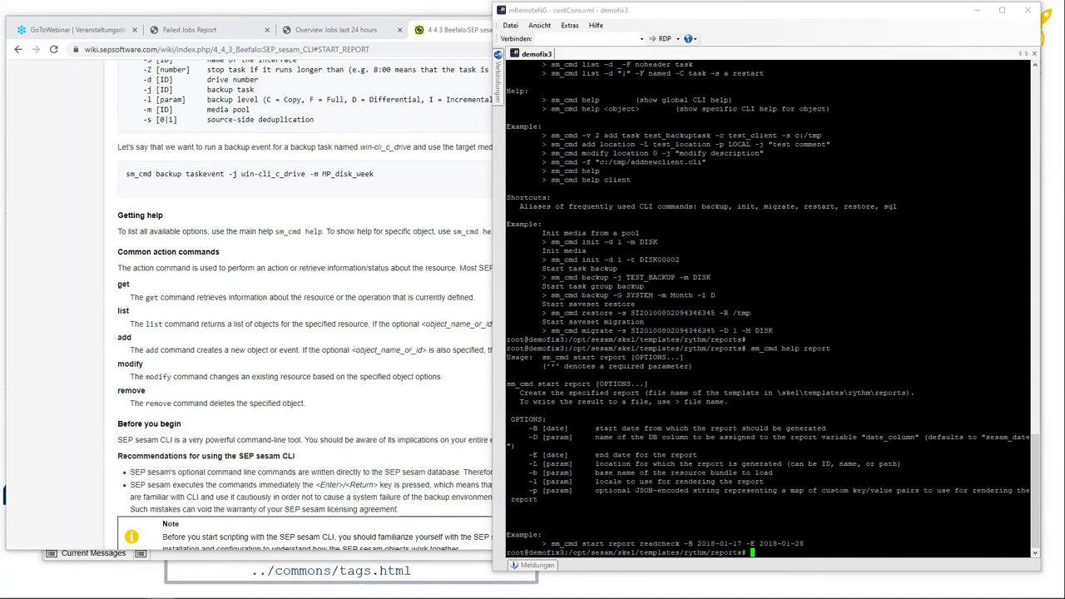
{"action": "left_click_drag", "start_coordinate": [539, 357], "coordinate": [628, 357]}
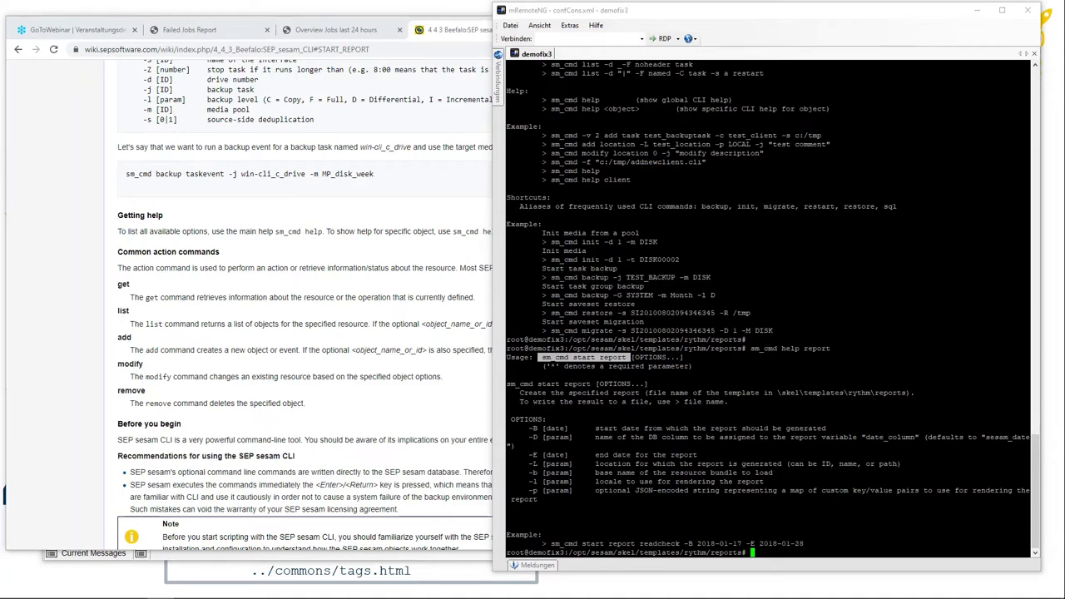
{"action": "left_click", "coordinate": [533, 463]}
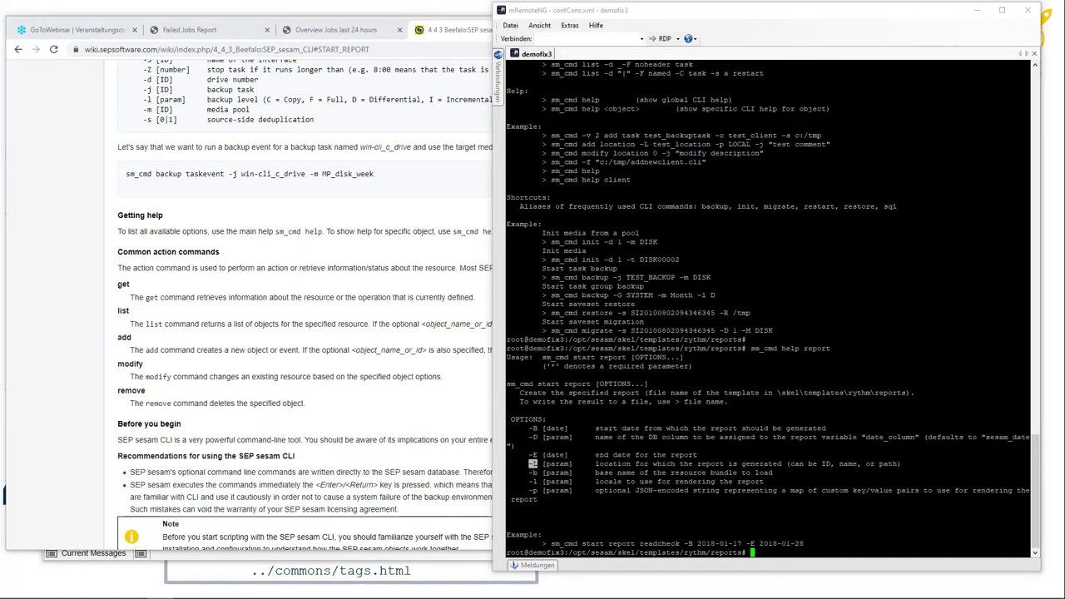
Step: List the reports template directory with "ls" and mark the failed-jobs-report, overview-backups and client-report template names
{"action": "type", "text": "ls"}
{"action": "key", "text": "Return"}
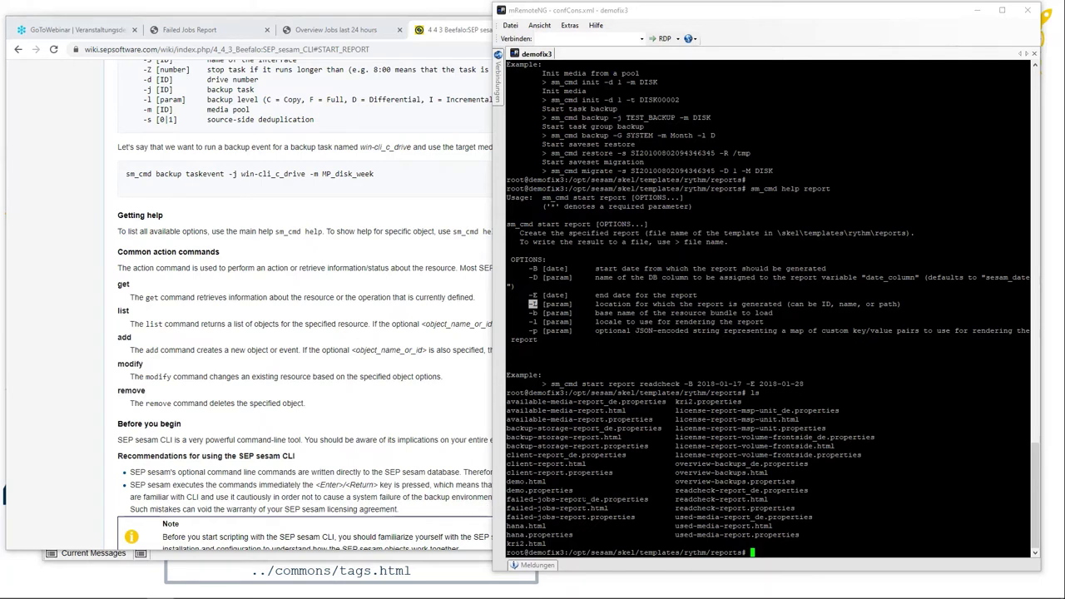
{"action": "left_click_drag", "start_coordinate": [591, 507], "coordinate": [507, 507]}
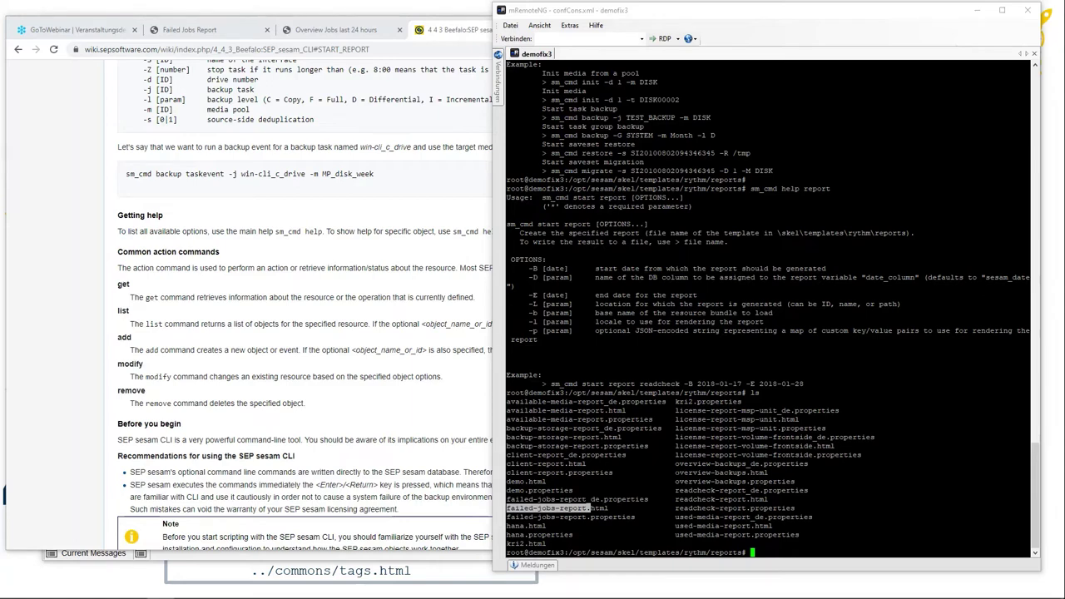
{"action": "left_click_drag", "start_coordinate": [674, 472], "coordinate": [746, 471]}
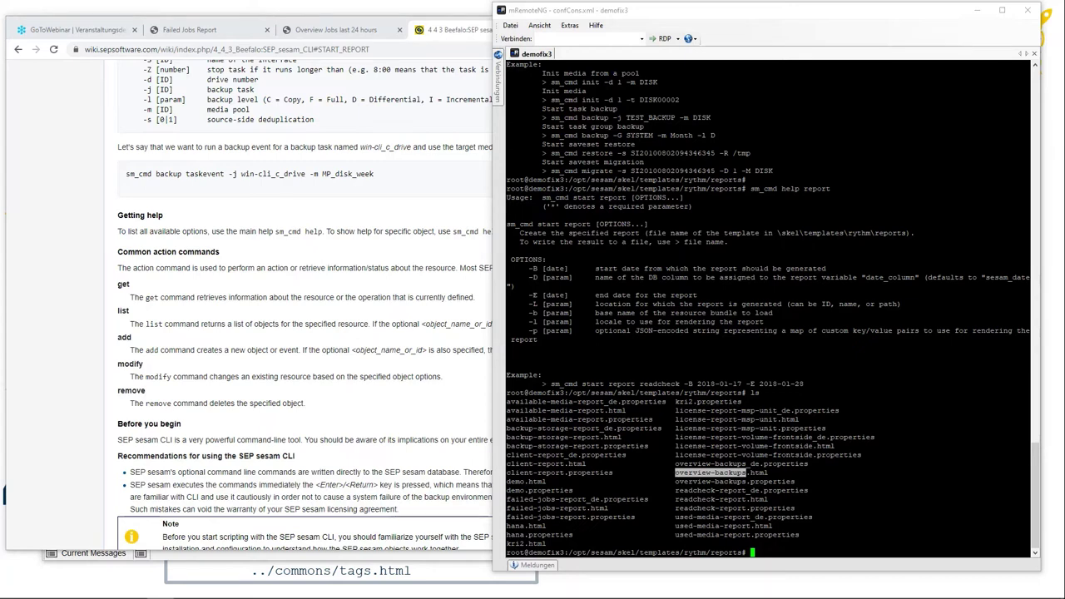
{"action": "left_click_drag", "start_coordinate": [506, 463], "coordinate": [565, 464]}
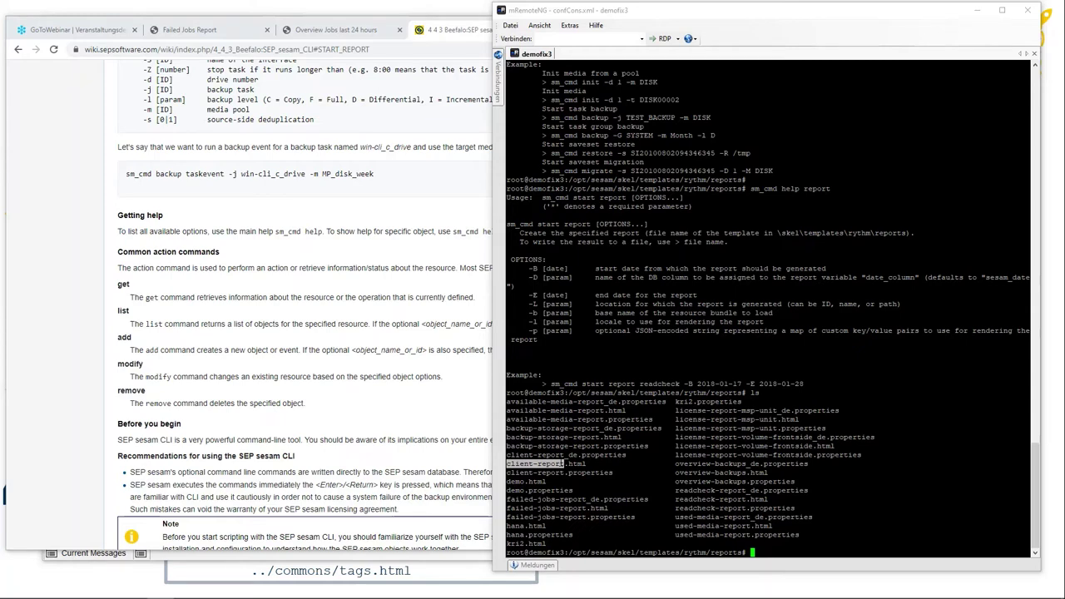
Step: Switch to the SEP sesam GUI, dismiss the Email Account dialog and open the Topology view under Components
{"action": "key", "text": "alt+Tab"}
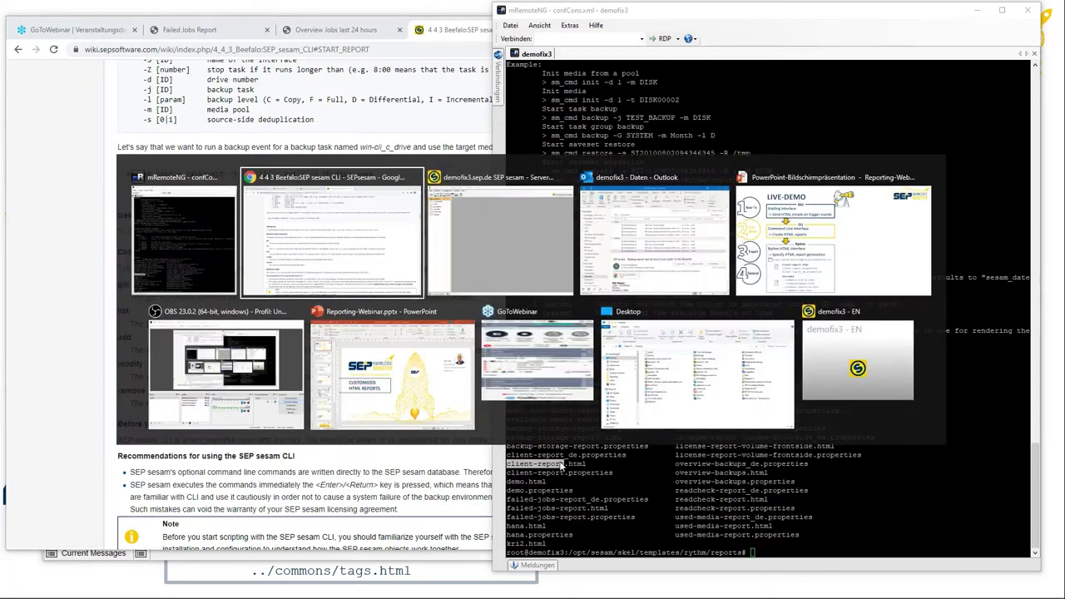
{"action": "key", "text": "alt+Tab"}
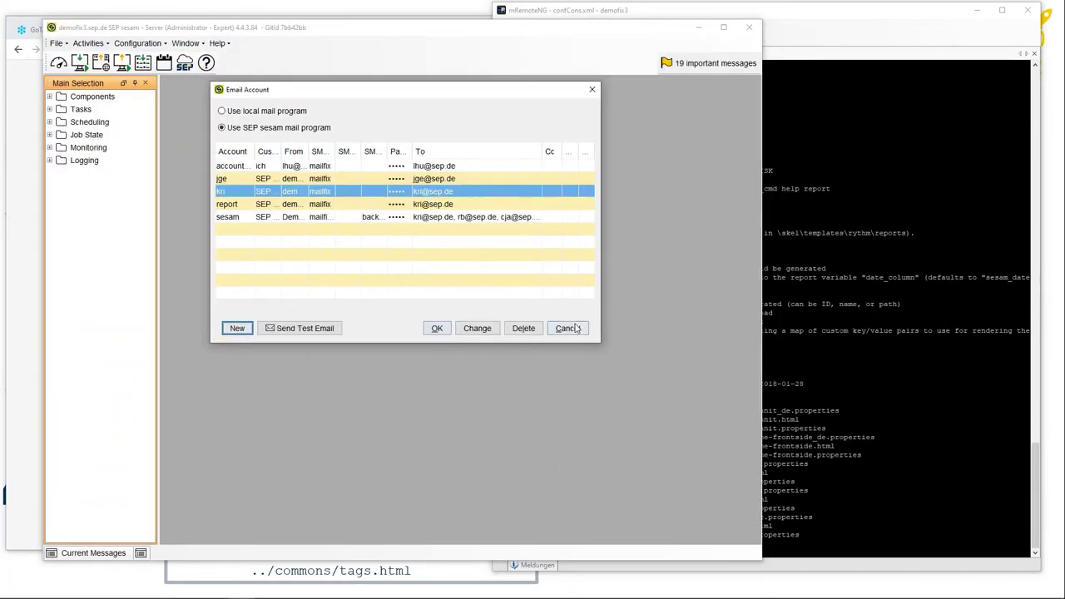
{"action": "left_click", "coordinate": [567, 328]}
{"action": "left_click", "coordinate": [50, 97]}
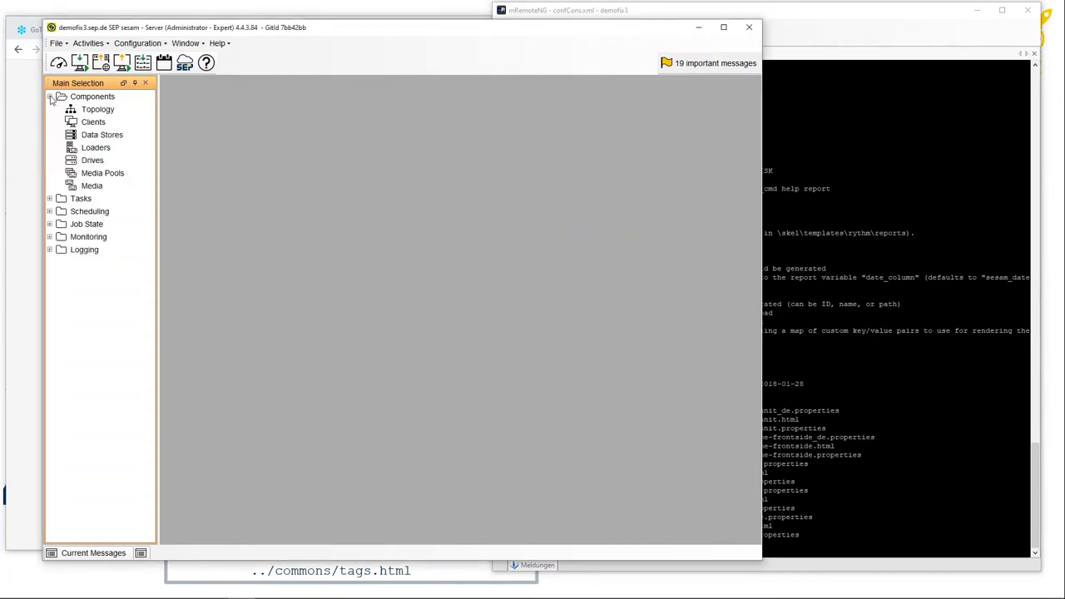
{"action": "left_click", "coordinate": [90, 112]}
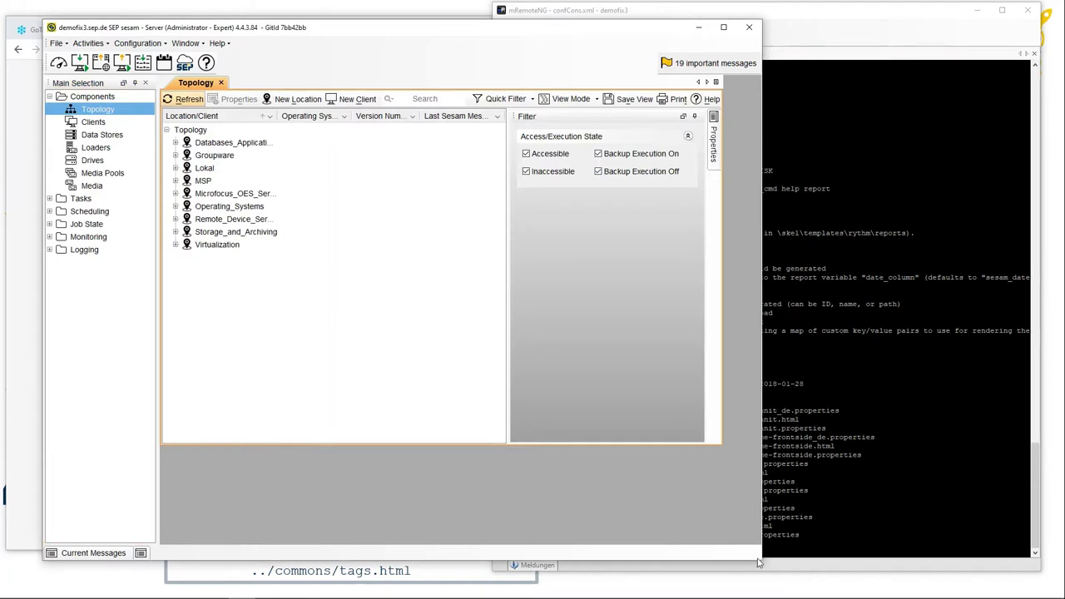
{"action": "left_click_drag", "start_coordinate": [763, 563], "coordinate": [752, 549]}
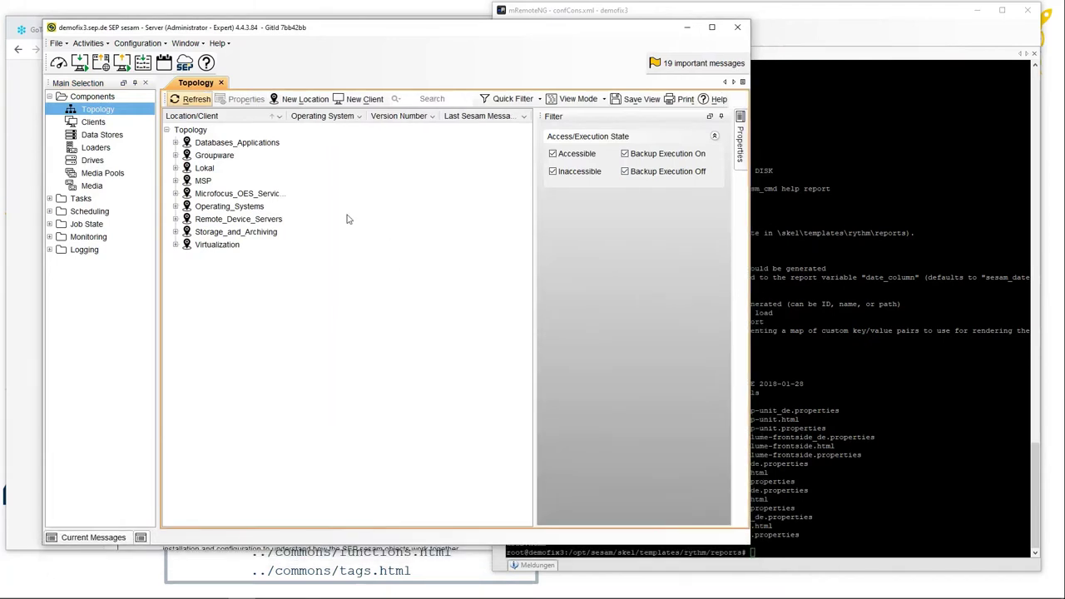
Step: Generate a Client Report for qs2ws2008x64sql under Databases_Applications > IBM_DB2, starting December 1, 2020, and mark the client name in it
{"action": "left_click", "coordinate": [176, 142]}
{"action": "left_click", "coordinate": [185, 156]}
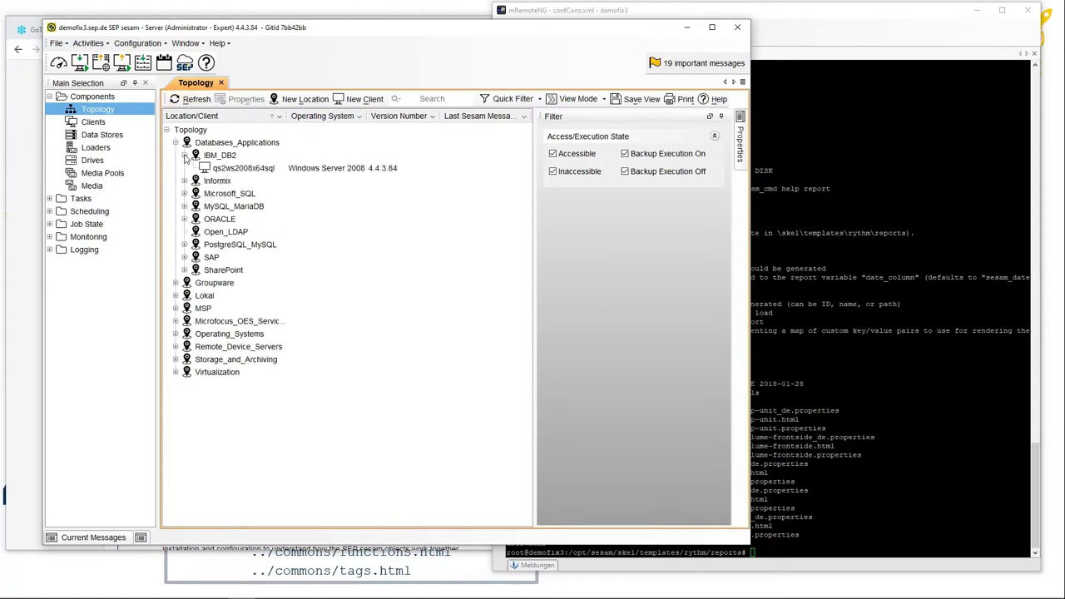
{"action": "right_click", "coordinate": [262, 172]}
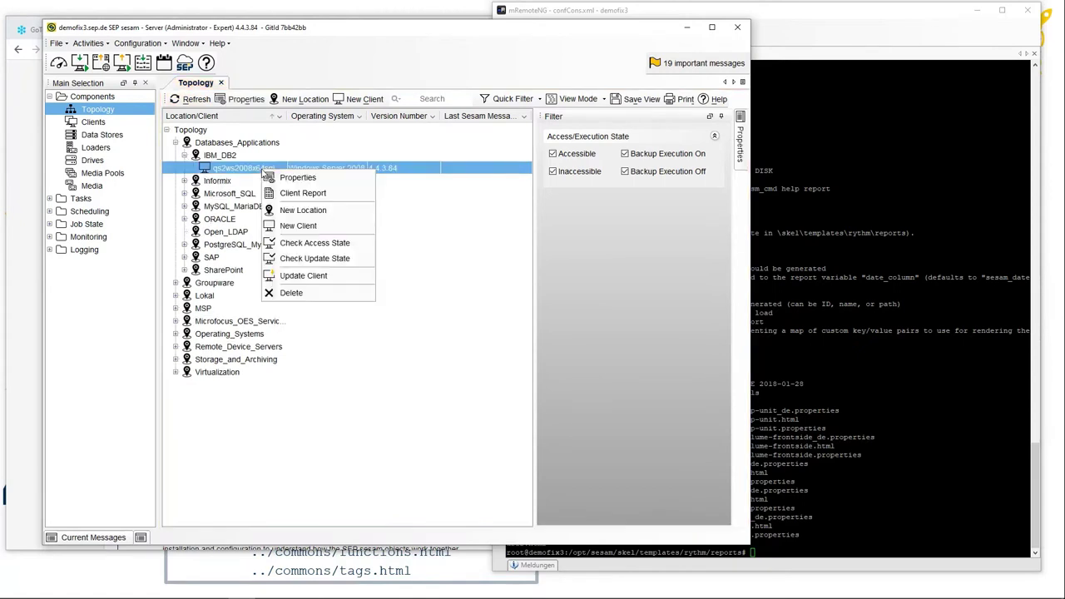
{"action": "left_click", "coordinate": [301, 193]}
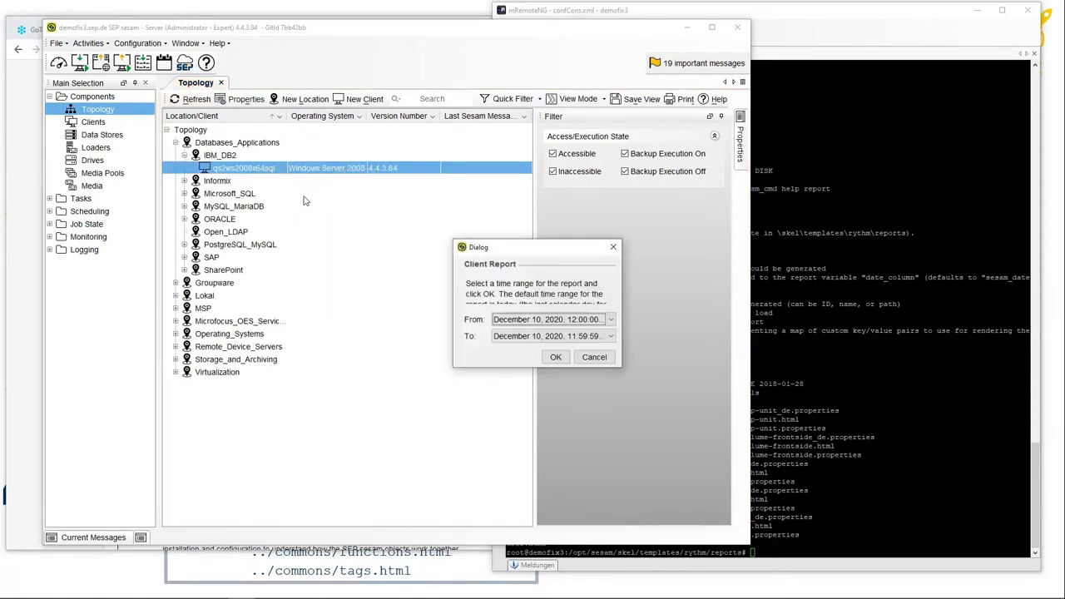
{"action": "left_click", "coordinate": [611, 320]}
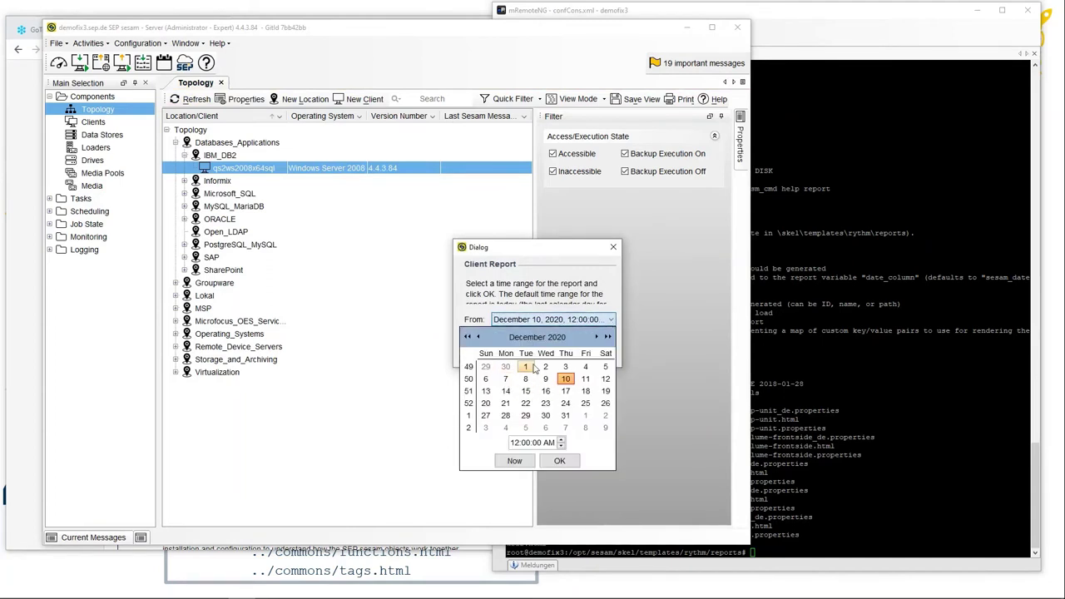
{"action": "left_click", "coordinate": [526, 367]}
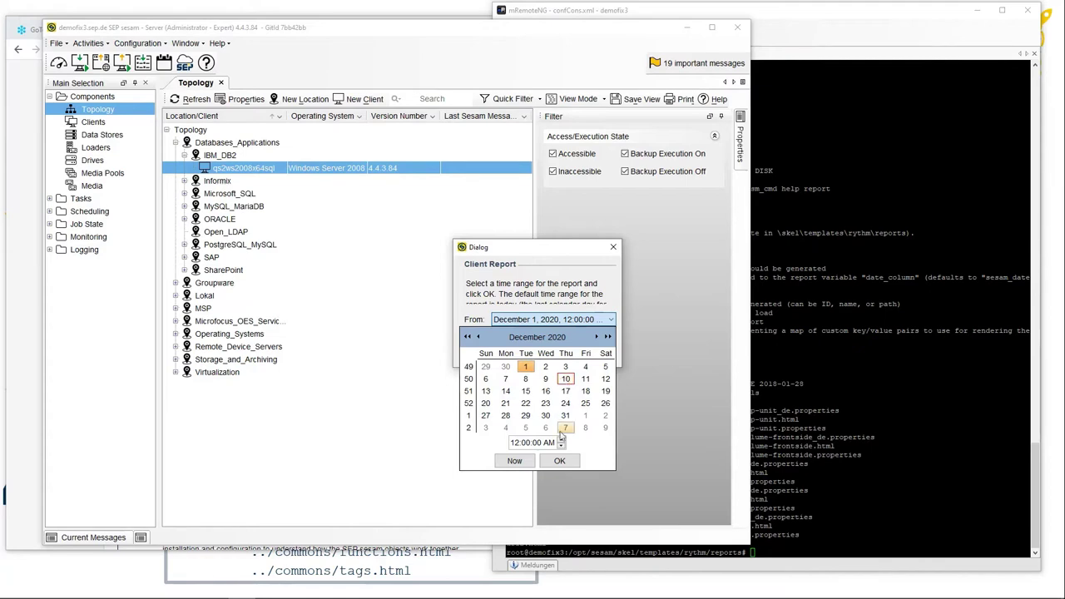
{"action": "left_click", "coordinate": [561, 461]}
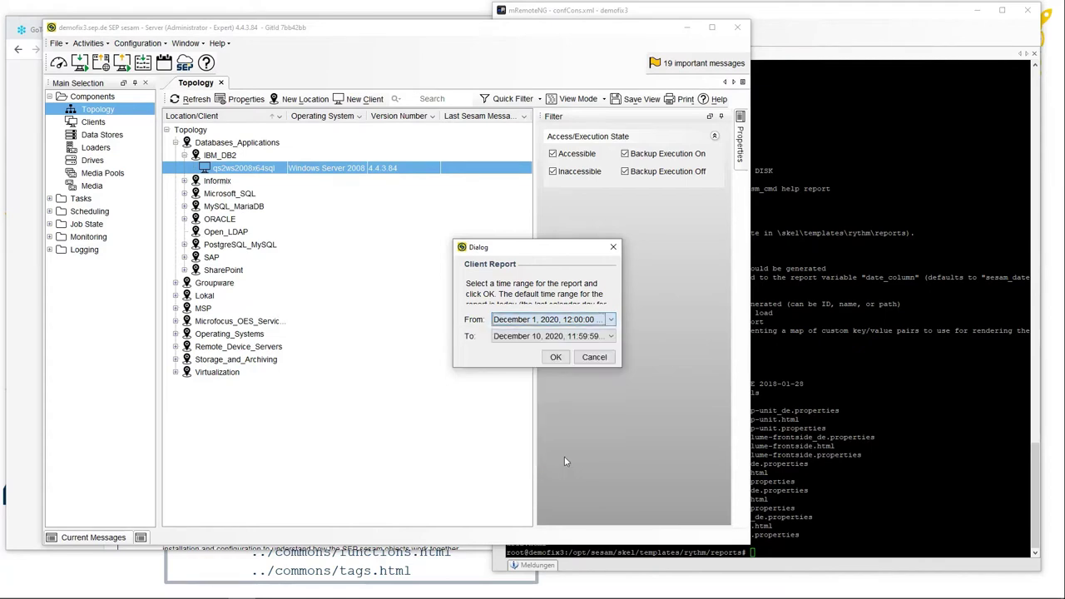
{"action": "left_click", "coordinate": [555, 357]}
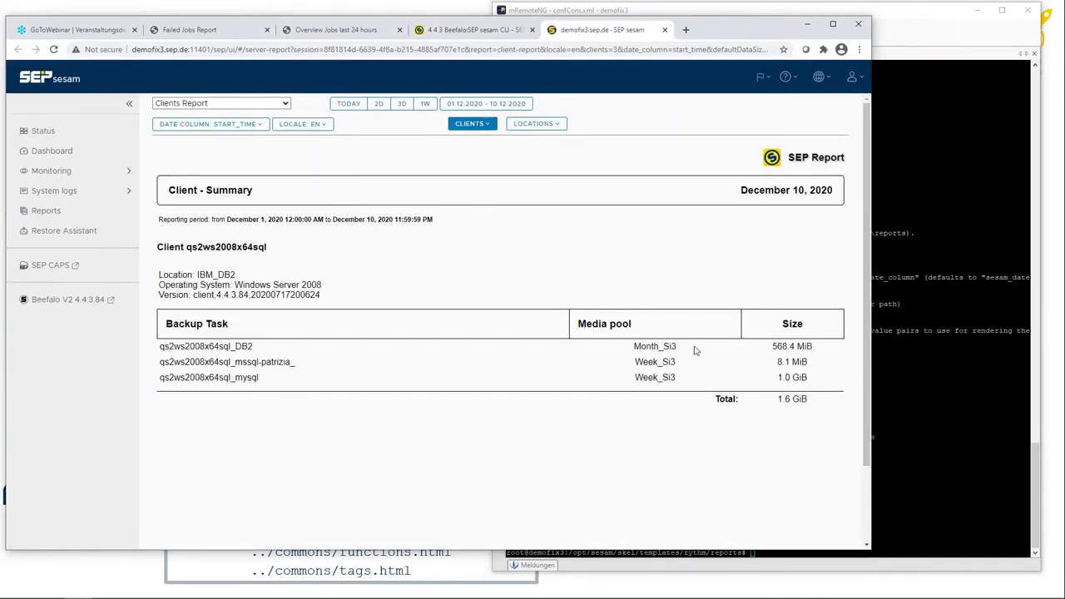
{"action": "double_click", "coordinate": [220, 247]}
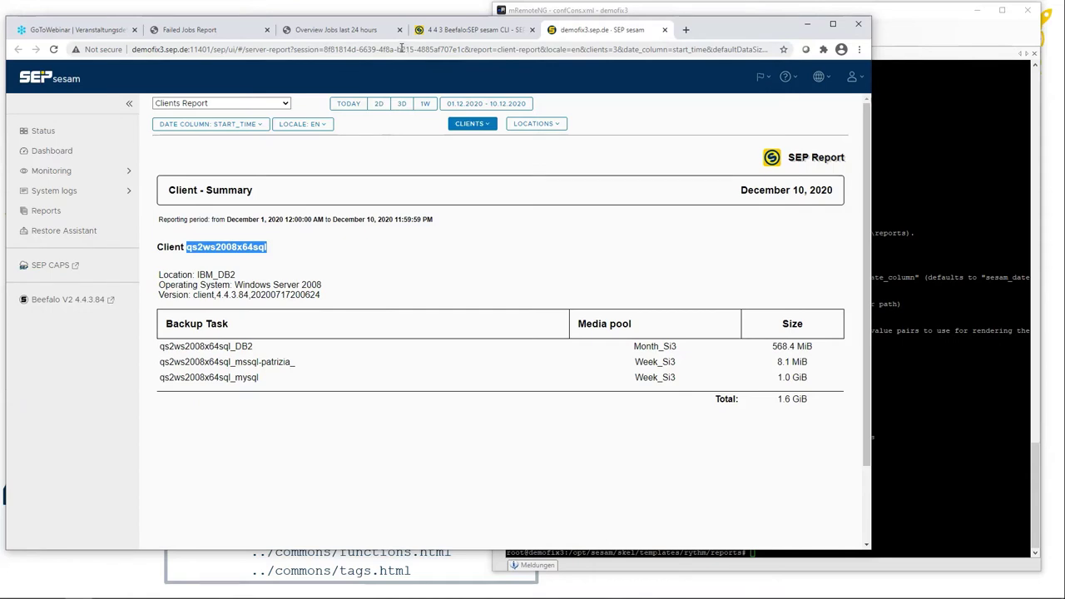
Step: Return to the SEP sesam topology and select the HANA location under Databases_Applications > SAP, with its clients expanded
{"action": "key", "text": "alt+Tab"}
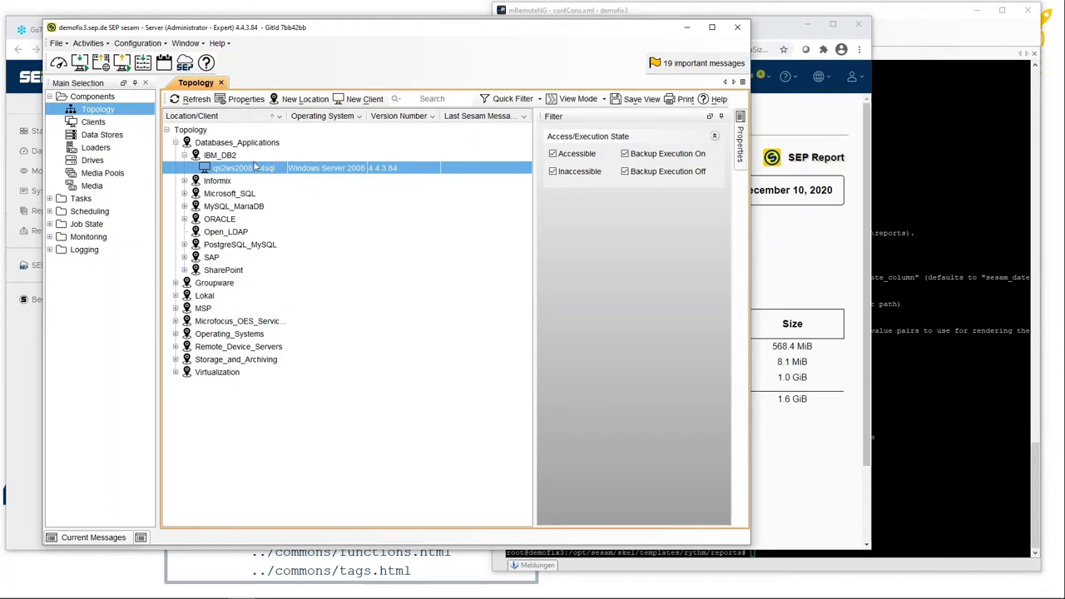
{"action": "mouse_move", "coordinate": [256, 166]}
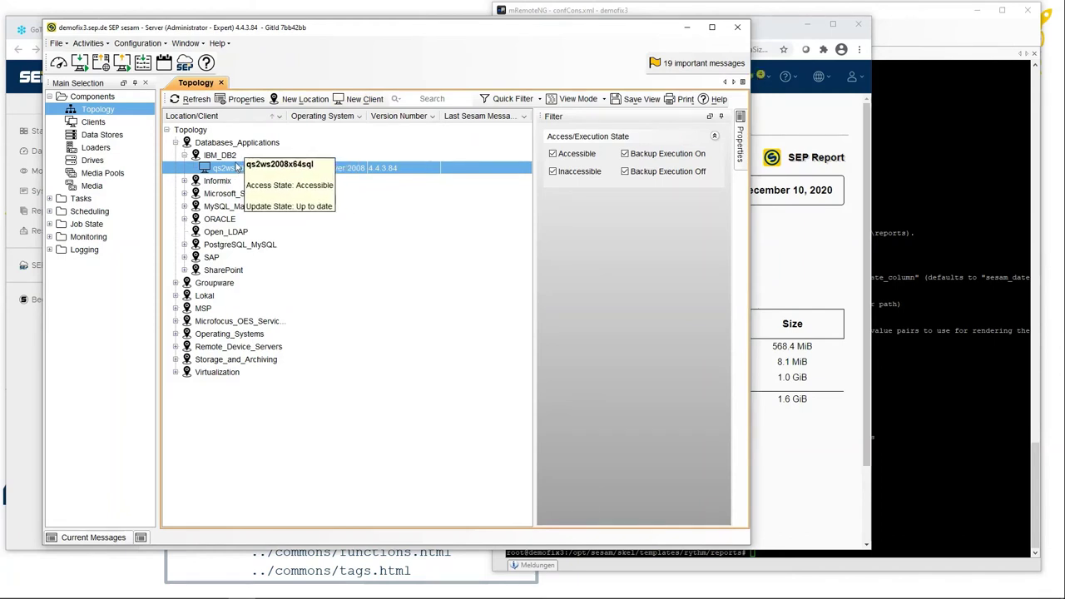
{"action": "left_click", "coordinate": [183, 257]}
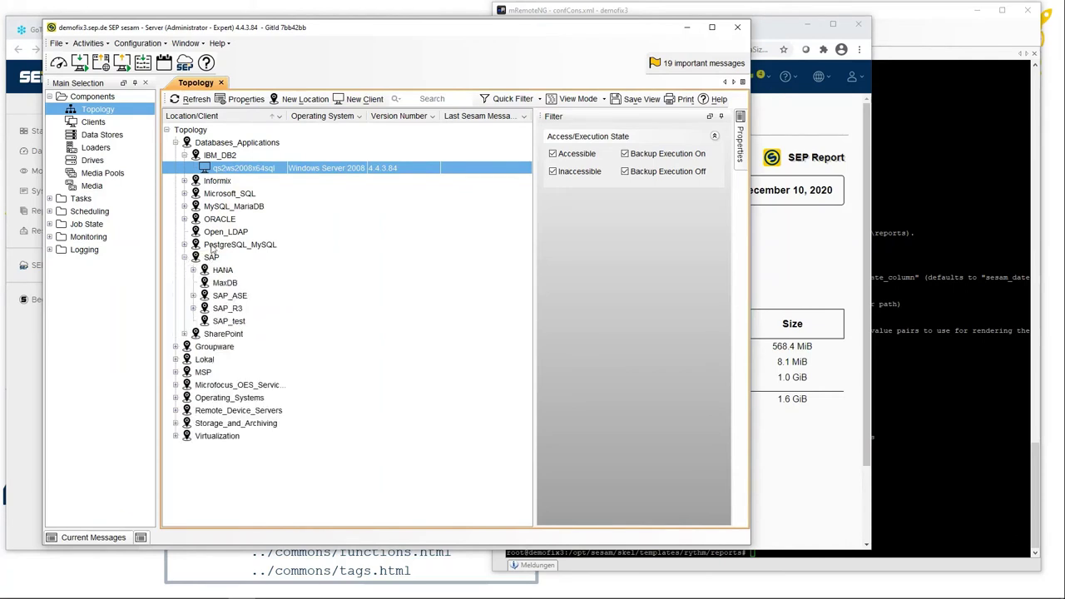
{"action": "left_click", "coordinate": [193, 271]}
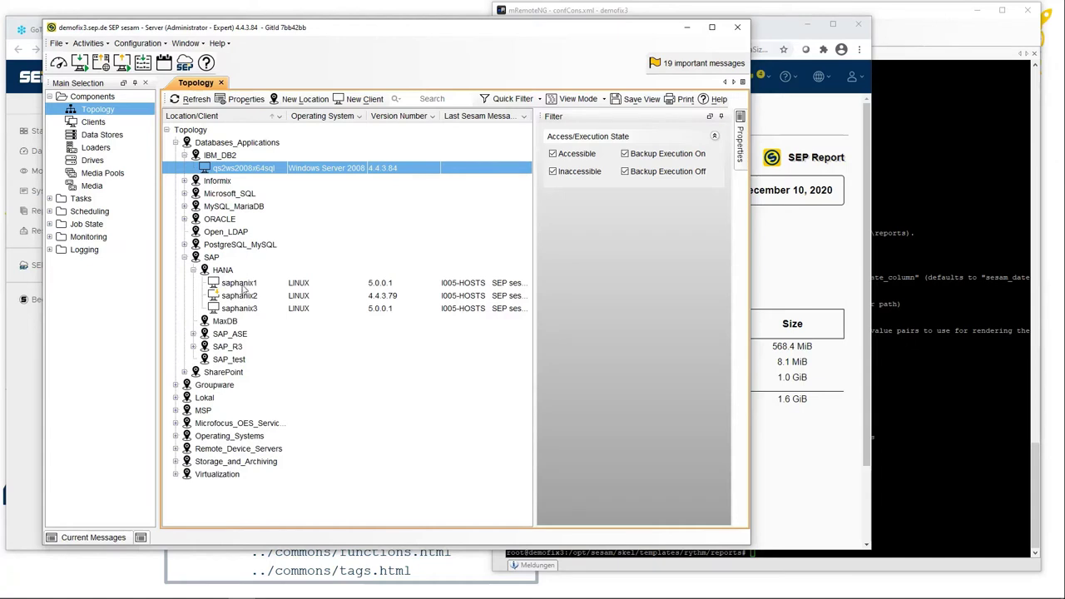
{"action": "left_click", "coordinate": [223, 271]}
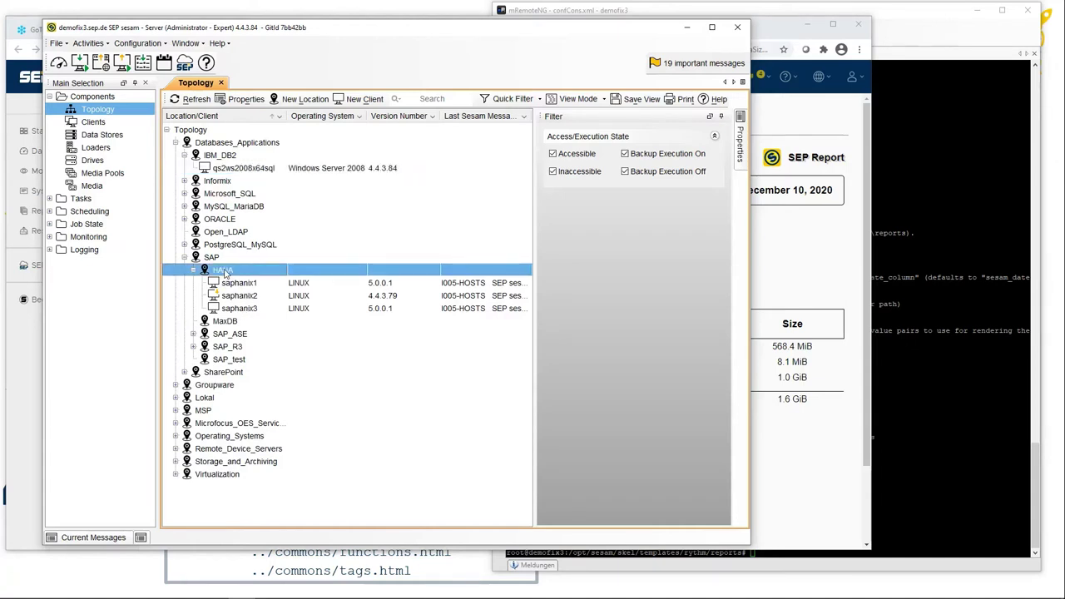
Step: Generate a Location Report for HANA starting December 1, 2020, and examine the backup tasks of each client in it
{"action": "right_click", "coordinate": [224, 271]}
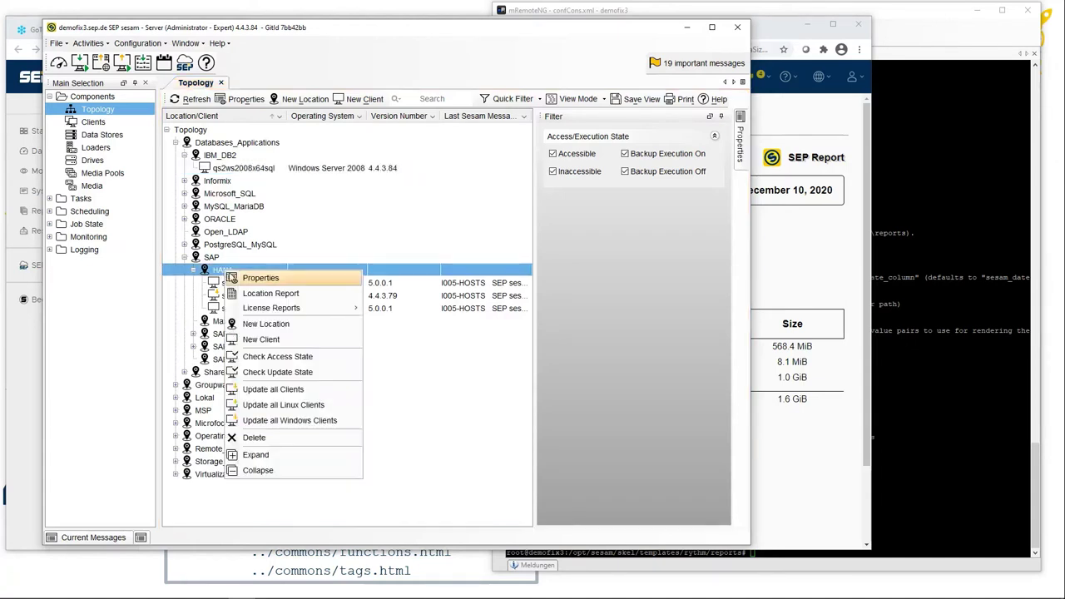
{"action": "left_click", "coordinate": [275, 295]}
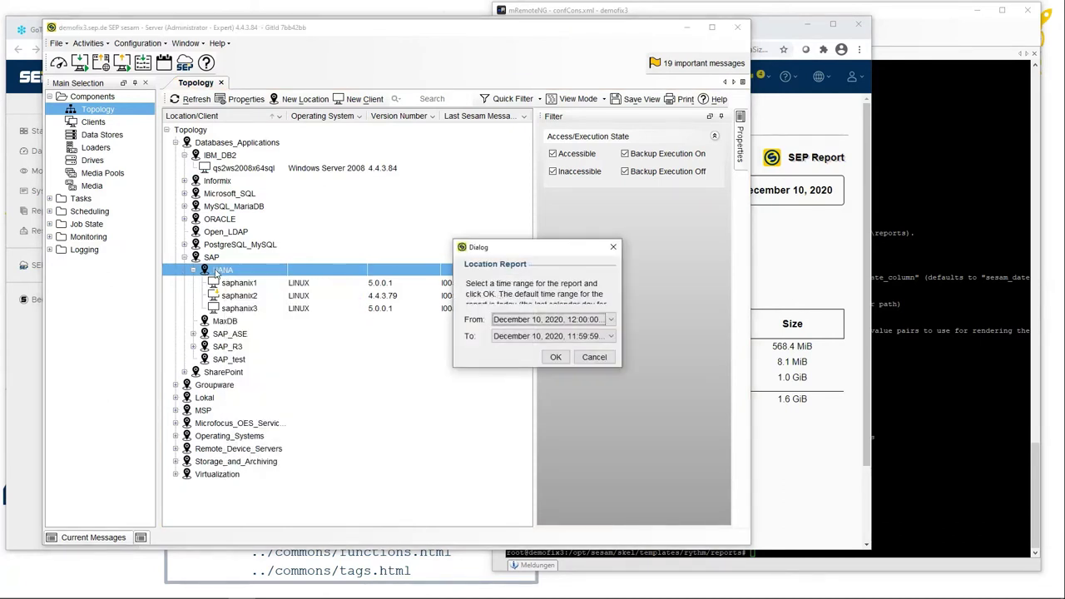
{"action": "left_click", "coordinate": [611, 320]}
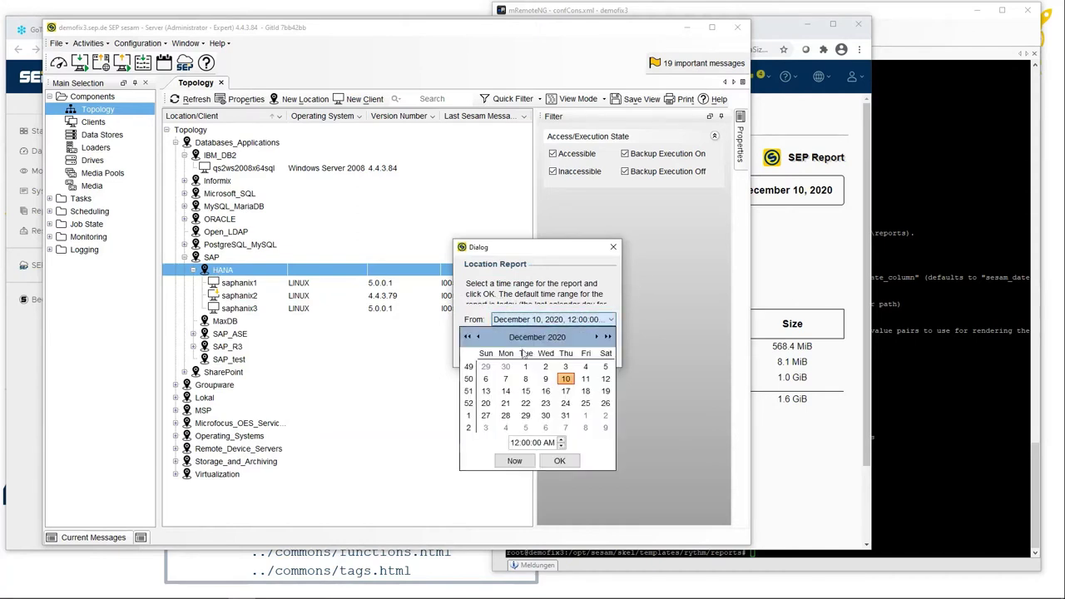
{"action": "left_click", "coordinate": [525, 368]}
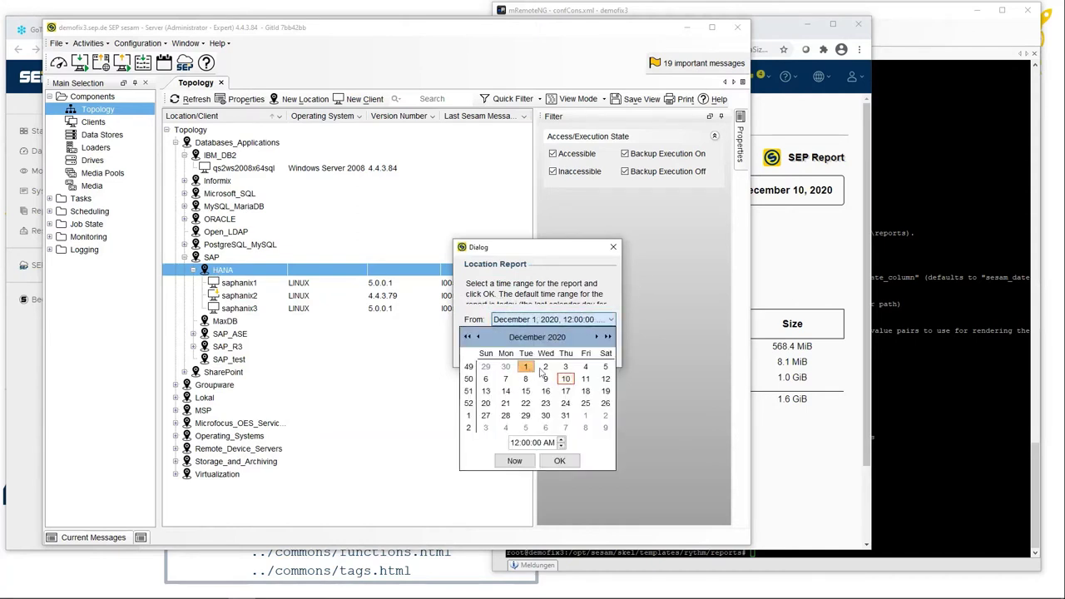
{"action": "left_click", "coordinate": [560, 460]}
{"action": "left_click", "coordinate": [555, 357]}
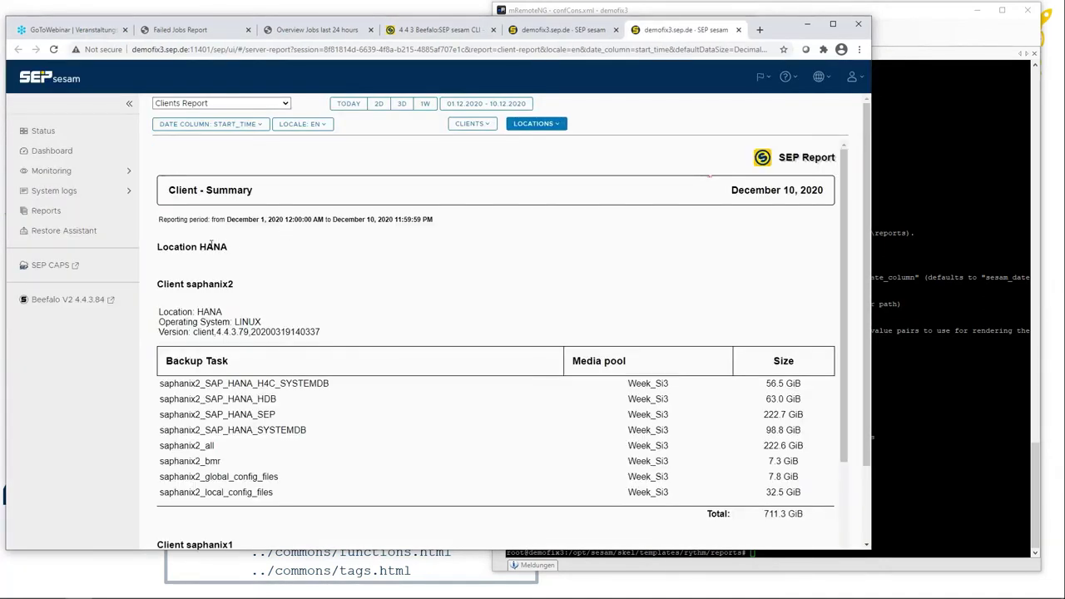
{"action": "scroll", "coordinate": [216, 246], "scroll_direction": "down", "scroll_amount": 2}
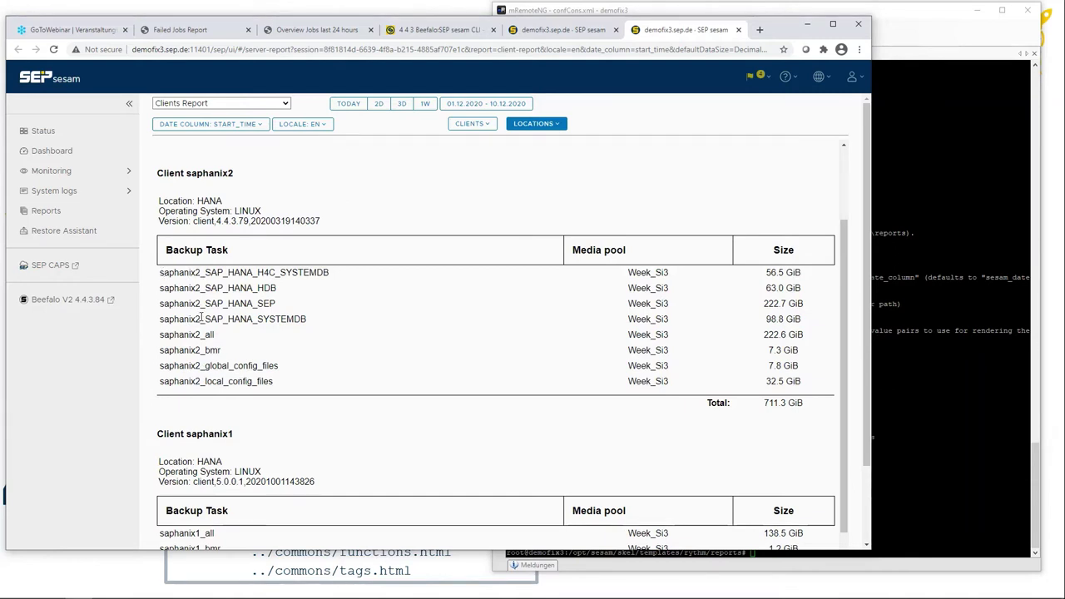
{"action": "scroll", "coordinate": [200, 317], "scroll_direction": "down", "scroll_amount": 2}
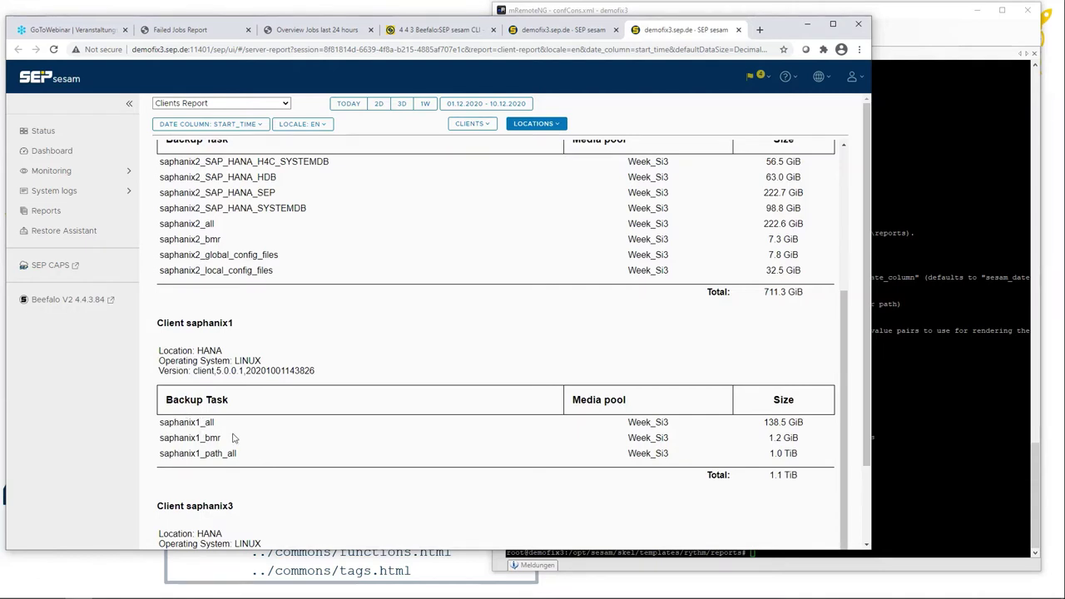
Step: Examine the backup tasks of saphanix1 and saphanix3 in the HANA location report and return to its summary heading
{"action": "scroll", "coordinate": [234, 437], "scroll_direction": "down", "scroll_amount": 1}
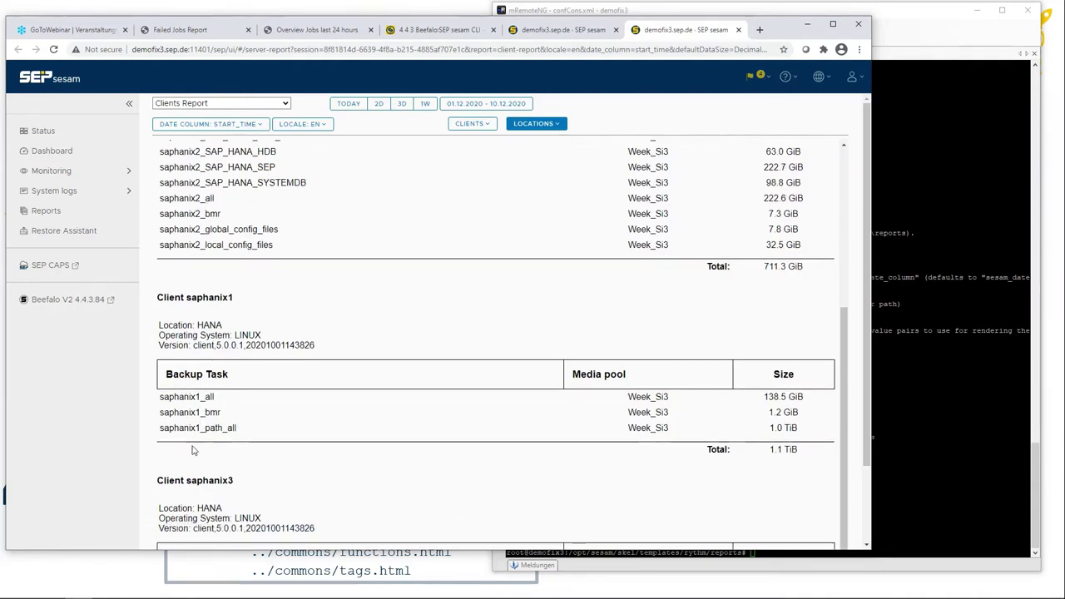
{"action": "scroll", "coordinate": [193, 450], "scroll_direction": "down", "scroll_amount": 3}
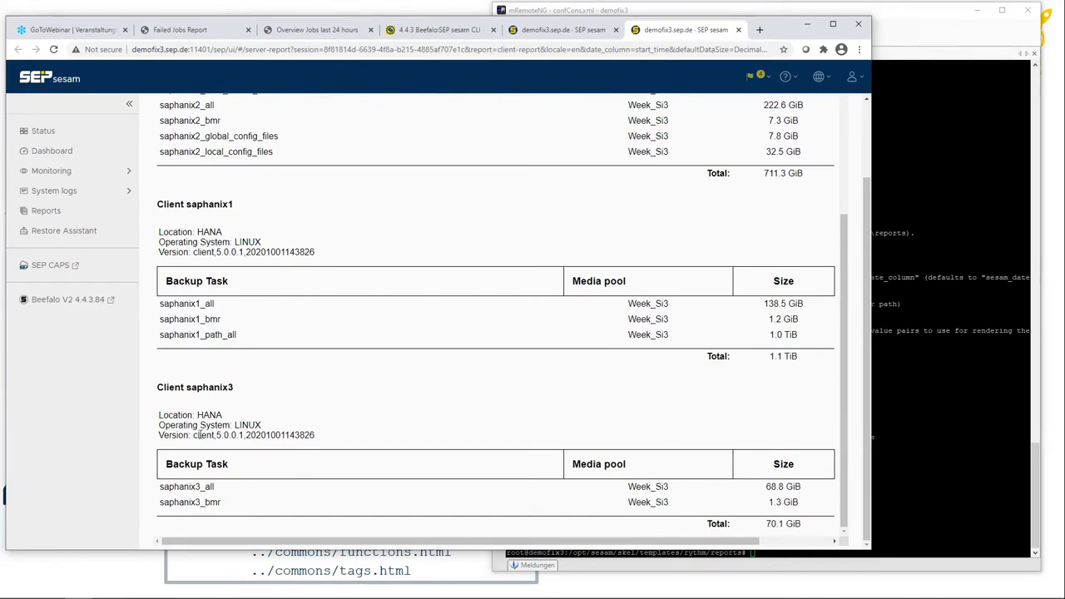
{"action": "scroll", "coordinate": [233, 415], "scroll_direction": "up", "scroll_amount": 3}
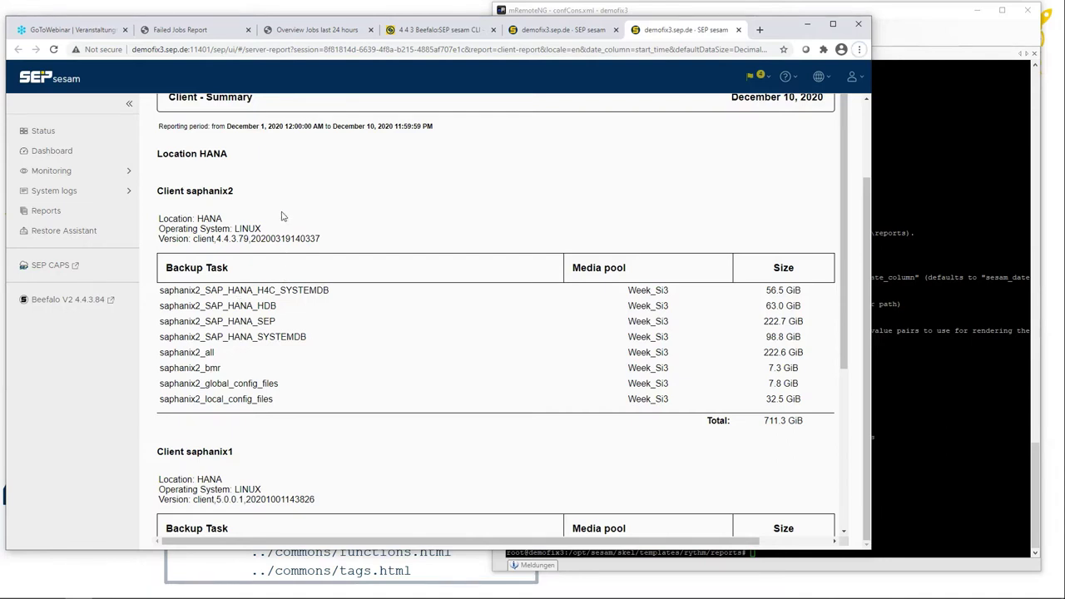
{"action": "scroll", "coordinate": [274, 234], "scroll_direction": "up", "scroll_amount": 2}
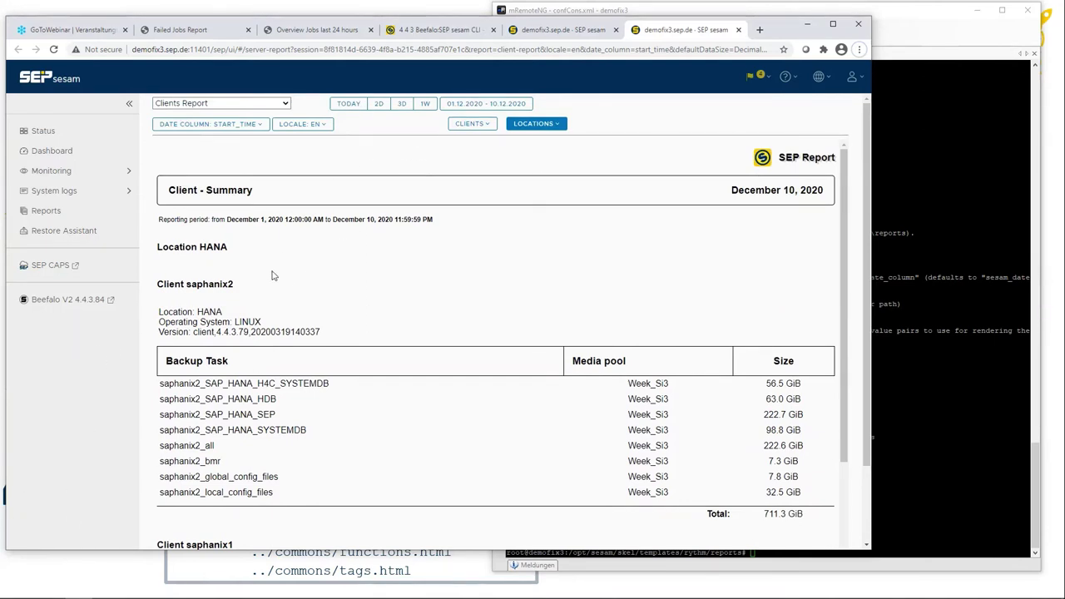
Step: Open the web UI's Reports page and display the Failed Jobs Report for a one-week period
{"action": "left_click", "coordinate": [48, 212]}
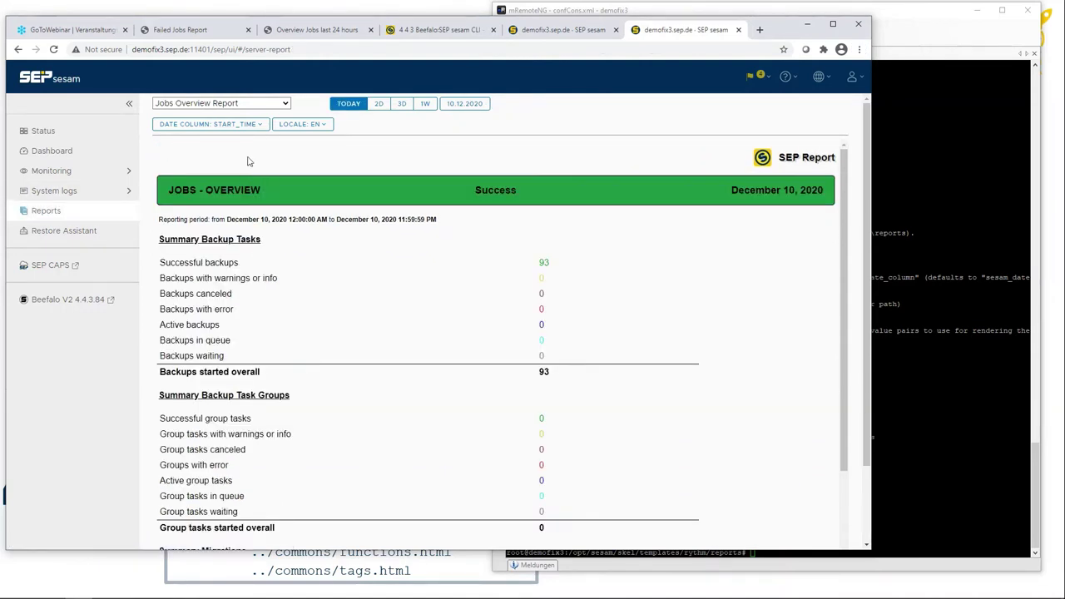
{"action": "left_click", "coordinate": [285, 104]}
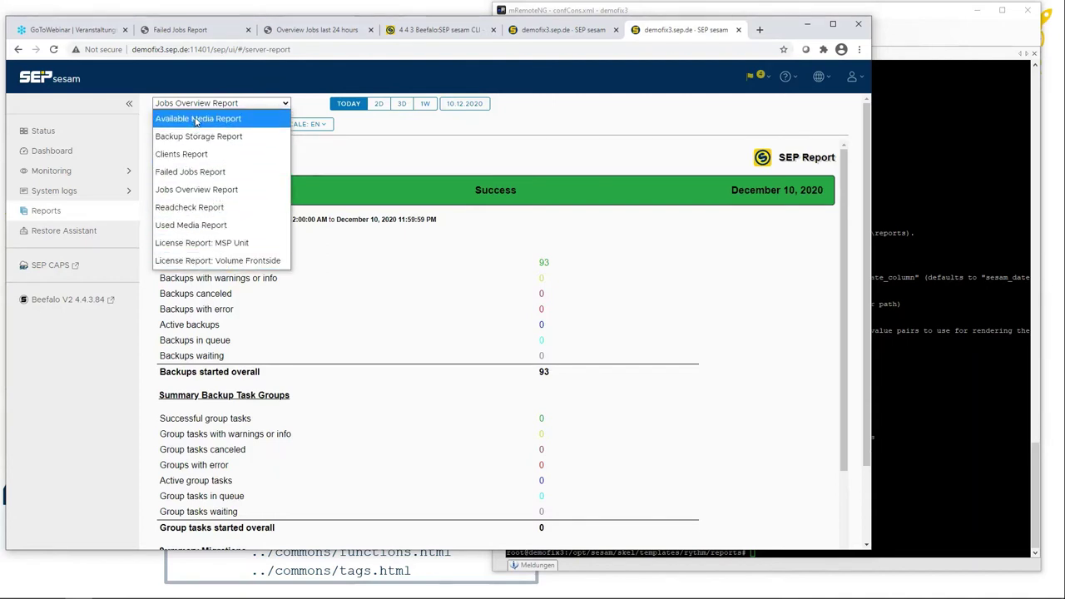
{"action": "left_click", "coordinate": [200, 172]}
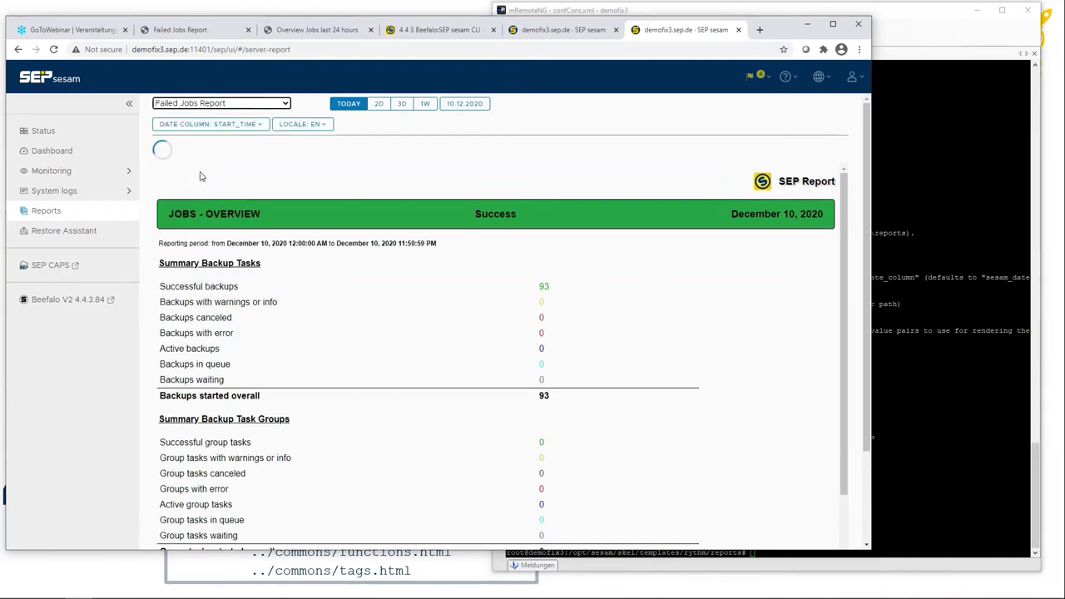
{"action": "left_click", "coordinate": [424, 105]}
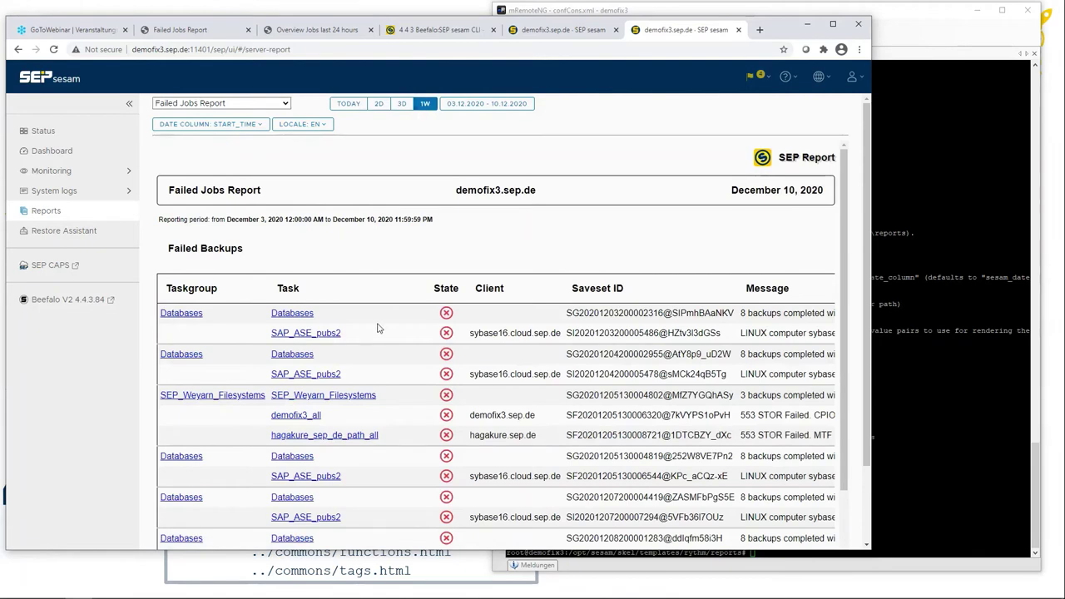
{"action": "scroll", "coordinate": [375, 328], "scroll_direction": "down", "scroll_amount": 3}
{"action": "scroll", "coordinate": [363, 305], "scroll_direction": "up", "scroll_amount": 3}
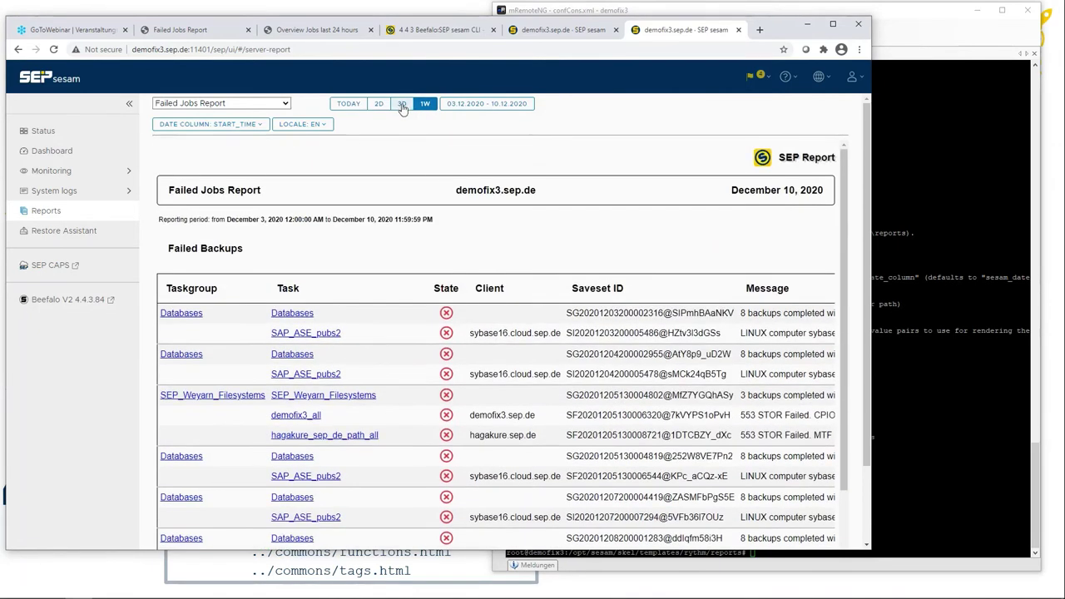
Step: Switch the Failed Jobs Report's locale to de and back to en
{"action": "left_click", "coordinate": [320, 125]}
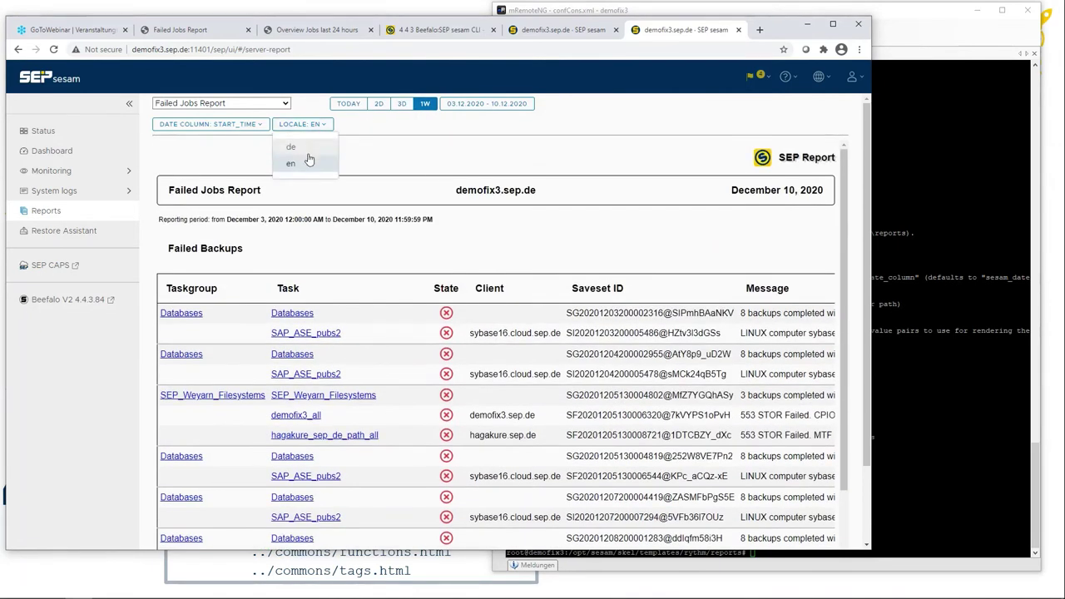
{"action": "left_click", "coordinate": [301, 147]}
{"action": "left_click", "coordinate": [324, 127]}
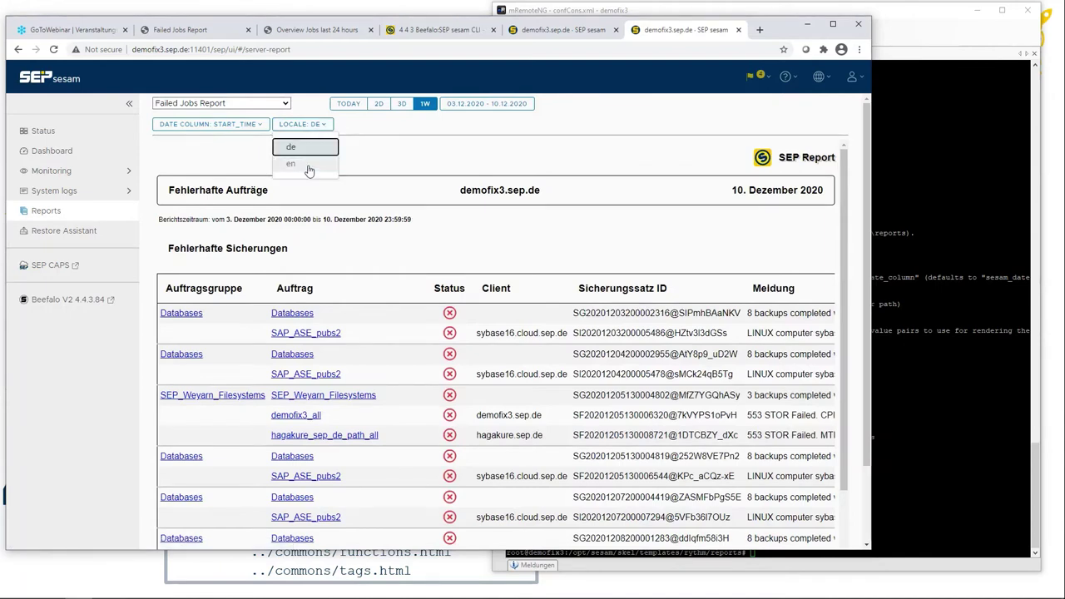
{"action": "left_click", "coordinate": [306, 163]}
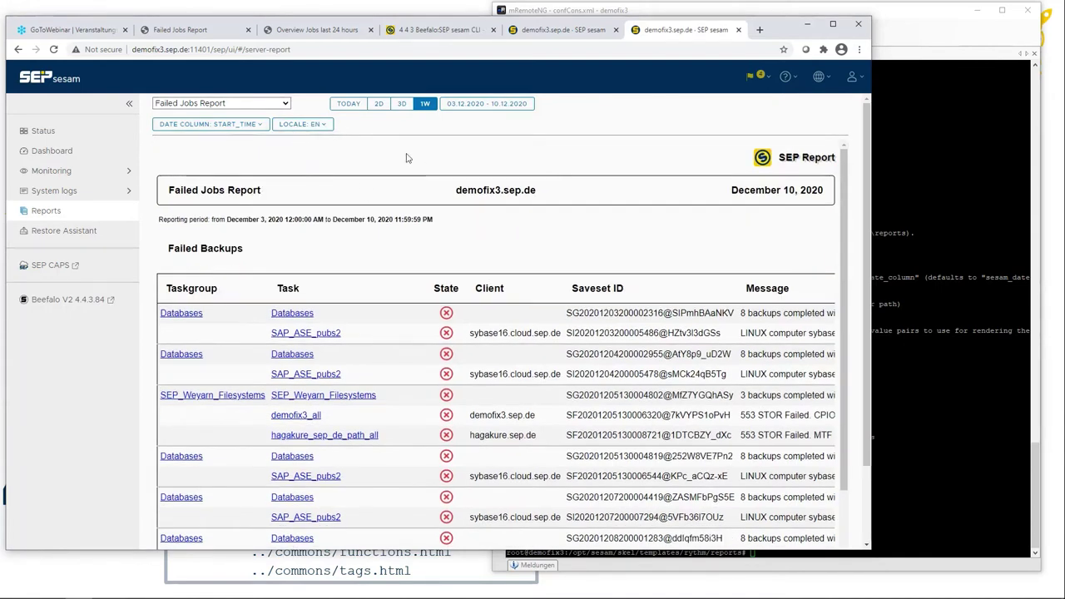
Step: Display the Jobs Overview Report and compare it for today, two days and one week
{"action": "left_click", "coordinate": [283, 107]}
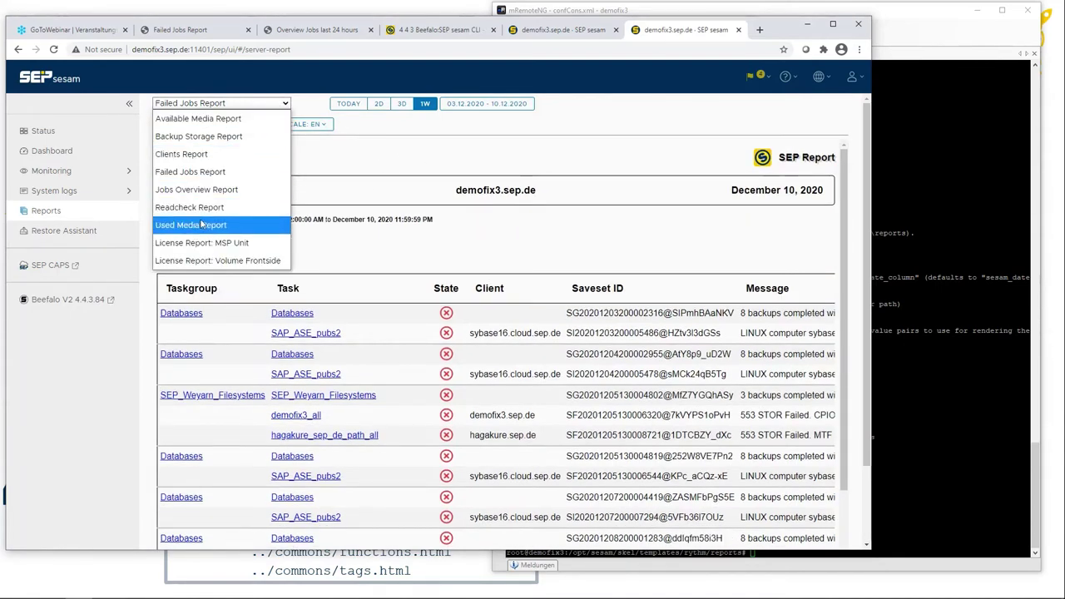
{"action": "left_click", "coordinate": [208, 191]}
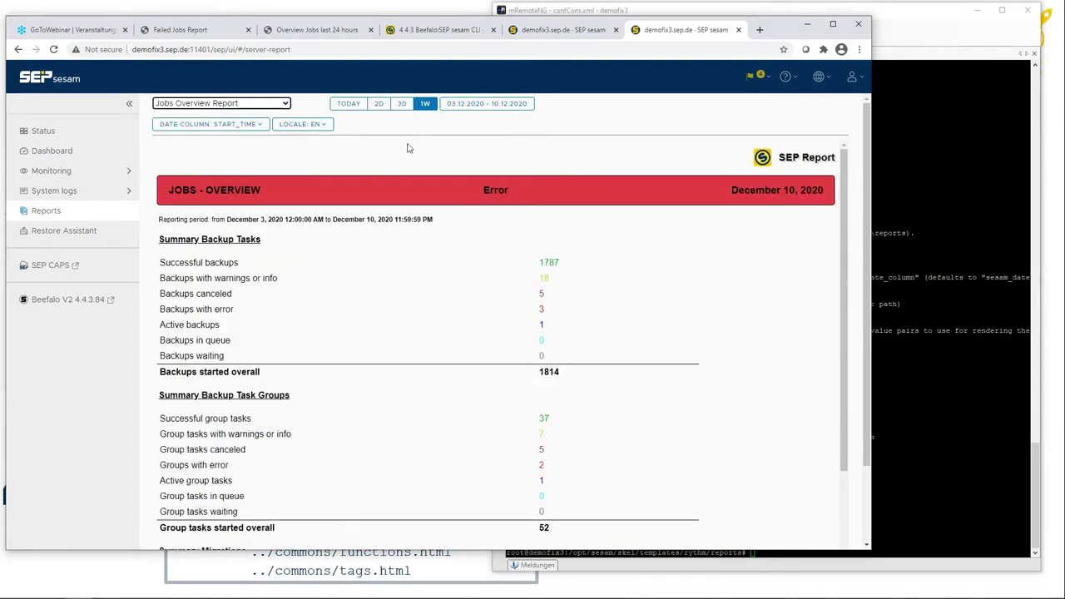
{"action": "left_click", "coordinate": [348, 105]}
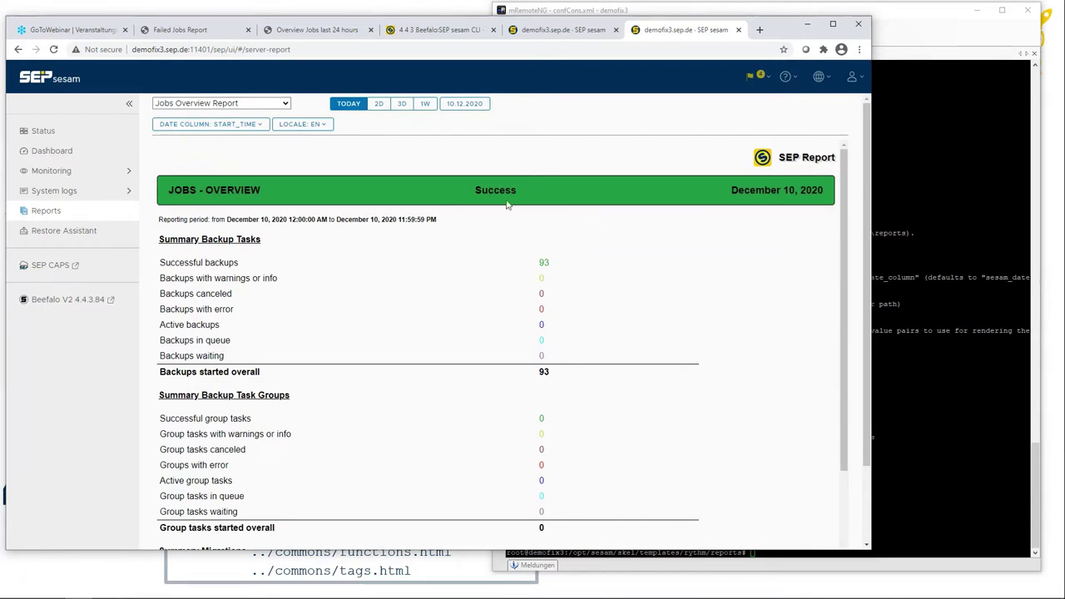
{"action": "left_click", "coordinate": [379, 106]}
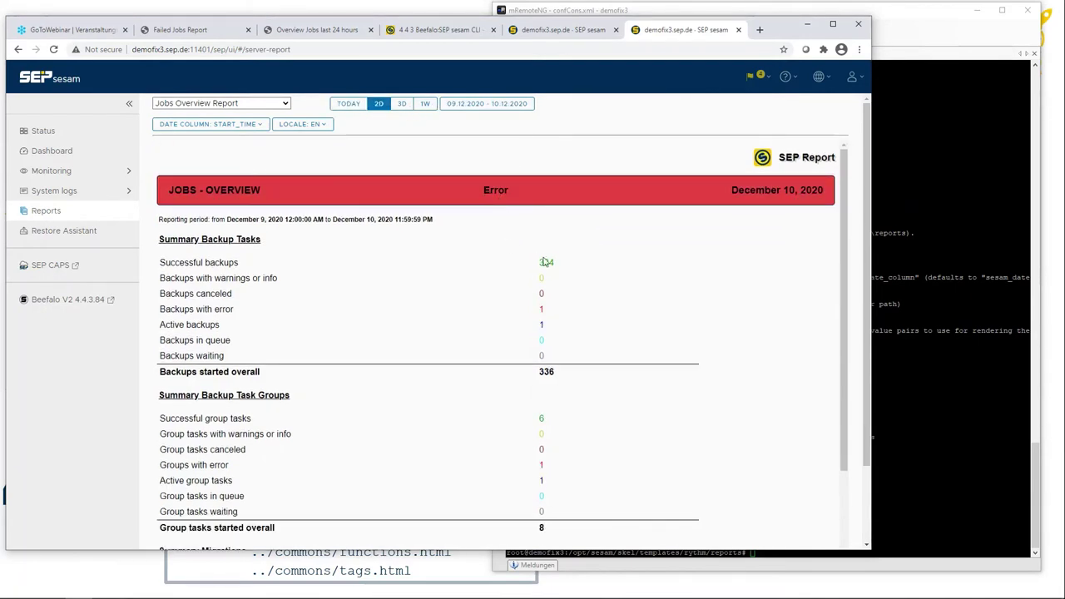
{"action": "left_click", "coordinate": [424, 105]}
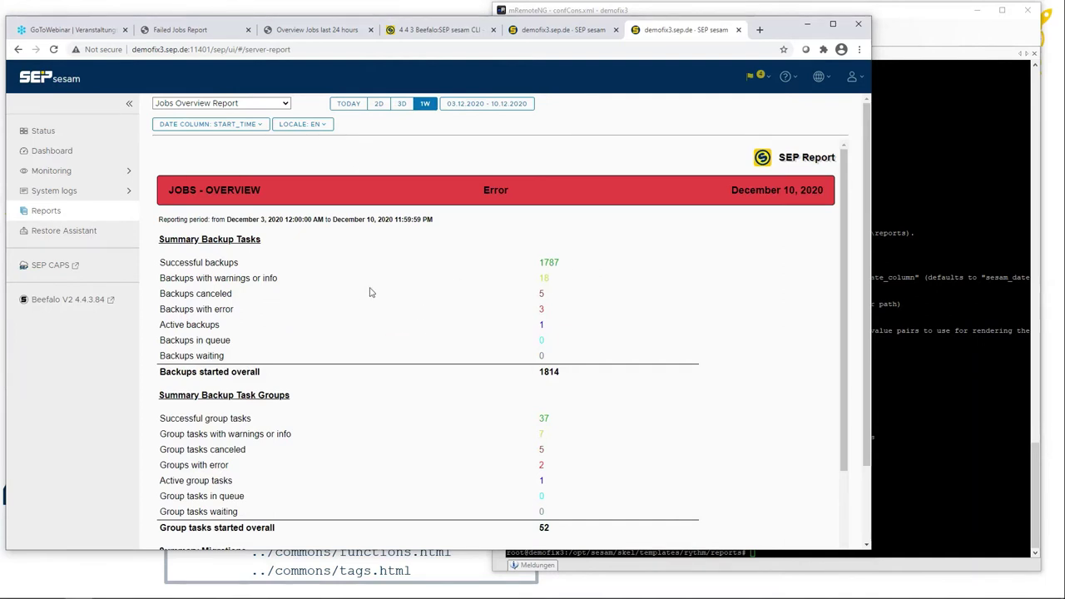
Step: Display the Clients Report for the one-week period, filtered to the HANA location
{"action": "left_click", "coordinate": [284, 105]}
{"action": "left_click", "coordinate": [488, 262]}
{"action": "left_click", "coordinate": [233, 103]}
{"action": "left_click", "coordinate": [191, 149]}
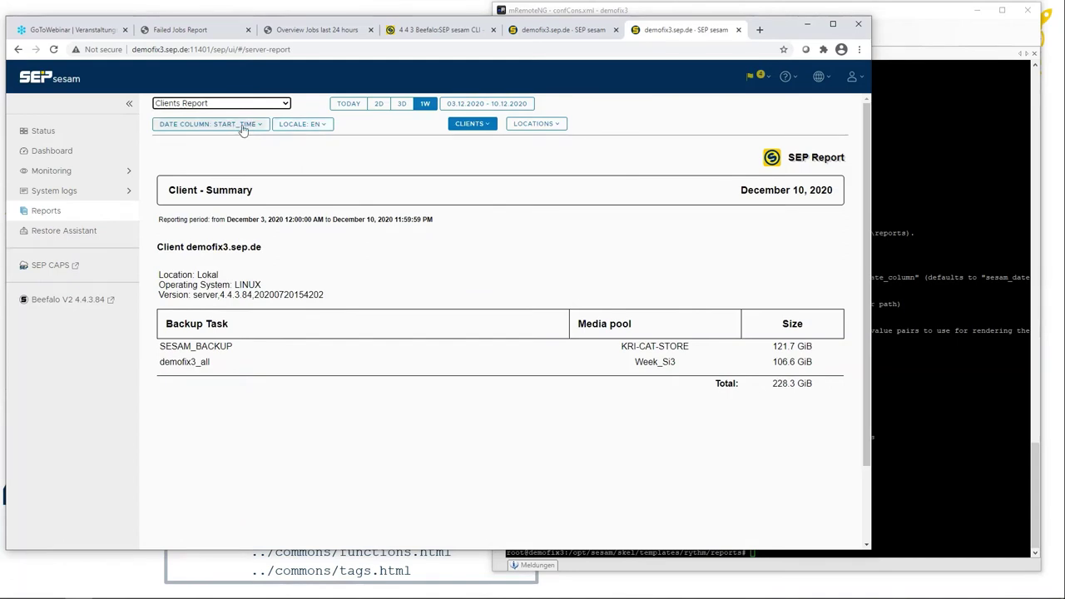
{"action": "left_click", "coordinate": [539, 124]}
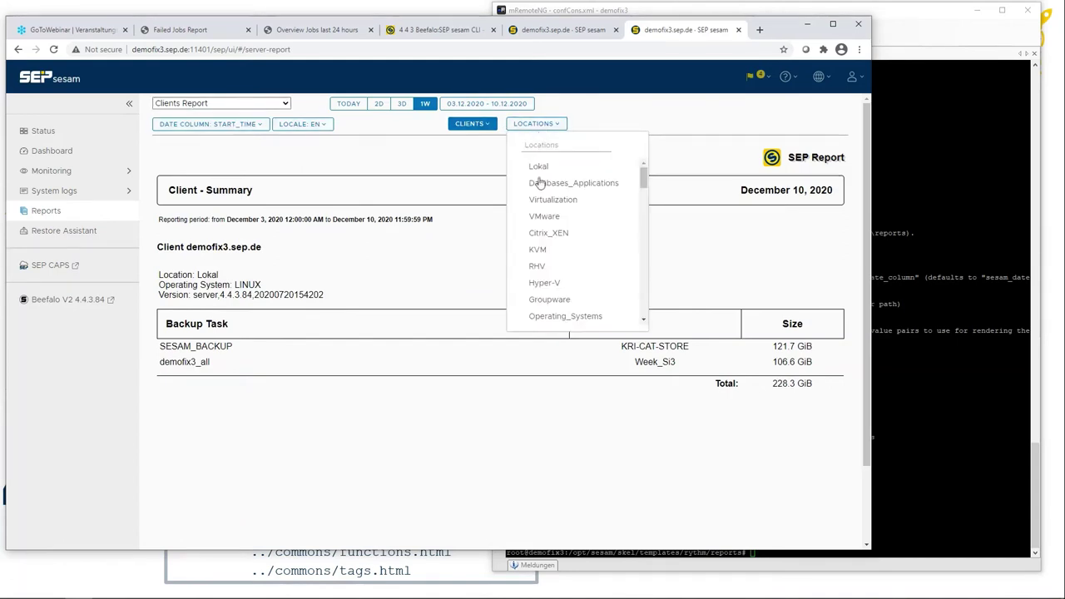
{"action": "scroll", "coordinate": [549, 209], "scroll_direction": "down", "scroll_amount": 3}
{"action": "scroll", "coordinate": [549, 233], "scroll_direction": "down", "scroll_amount": 5}
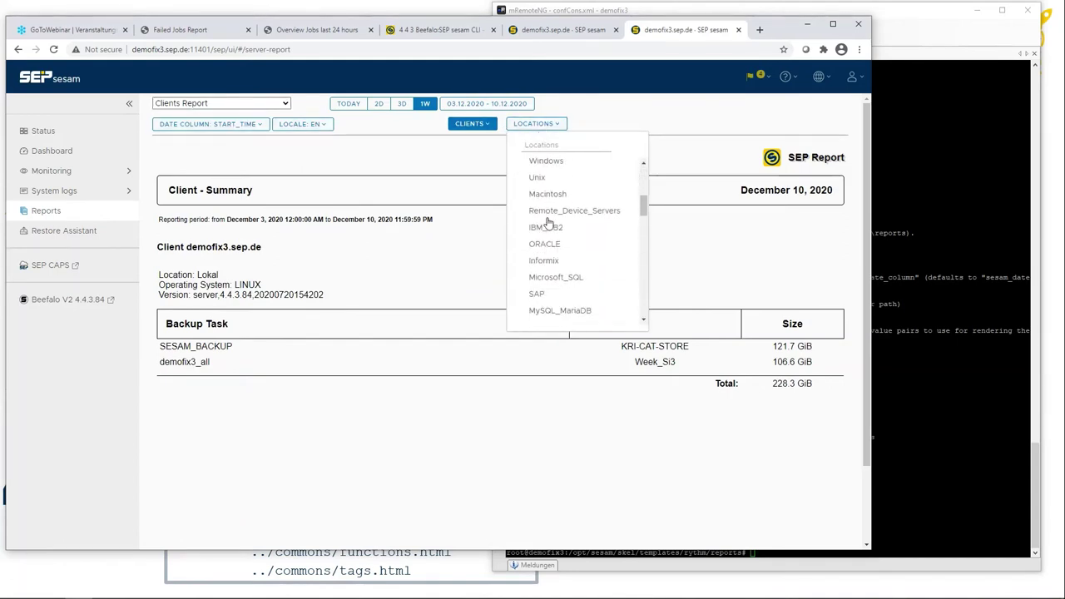
{"action": "left_click", "coordinate": [550, 251]}
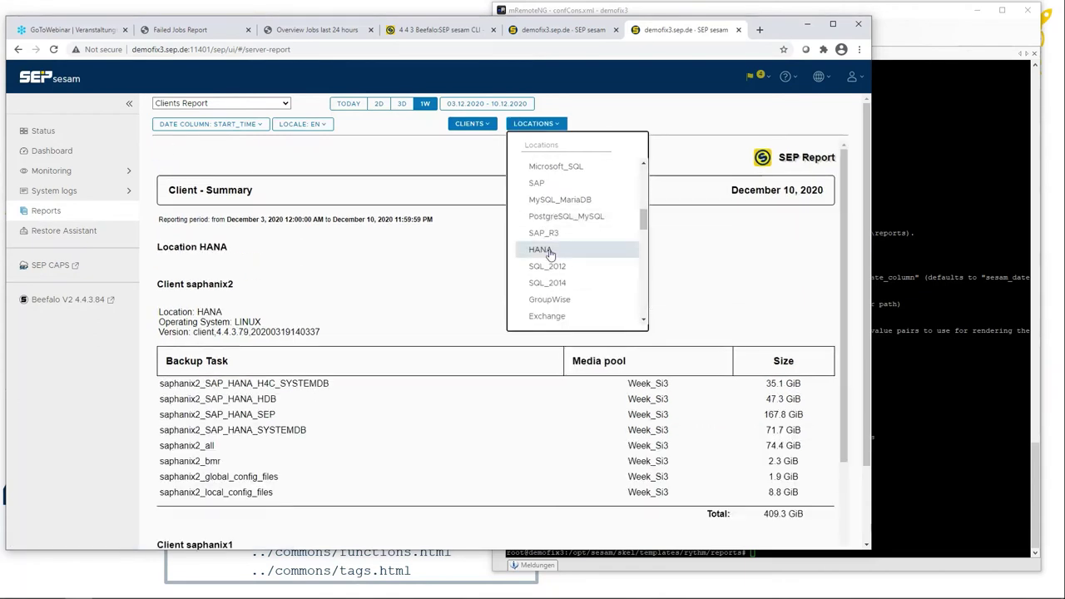
{"action": "left_click", "coordinate": [363, 264]}
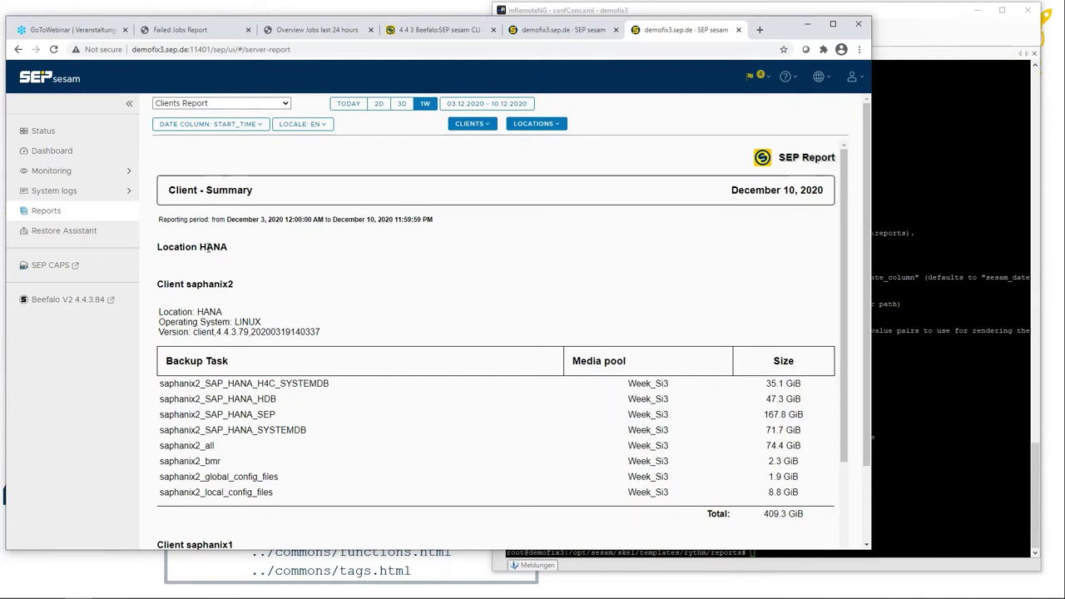
Step: Examine each HANA client's backup tasks in the Clients Report and briefly mark the saphanix2_SAP_HANA tasks
{"action": "scroll", "coordinate": [227, 392], "scroll_direction": "down", "scroll_amount": 2}
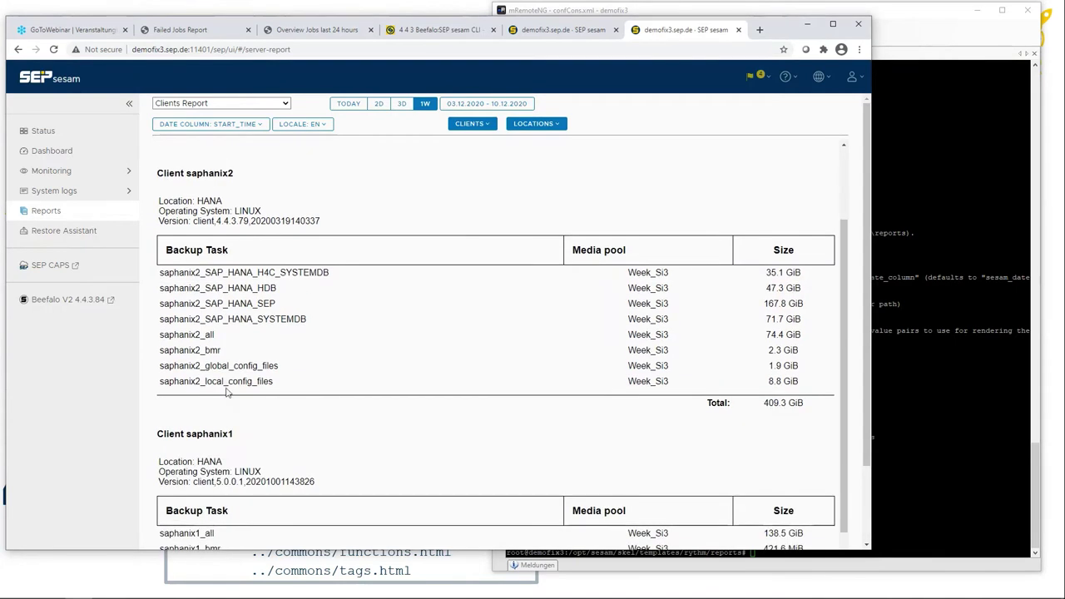
{"action": "scroll", "coordinate": [226, 371], "scroll_direction": "down", "scroll_amount": 2}
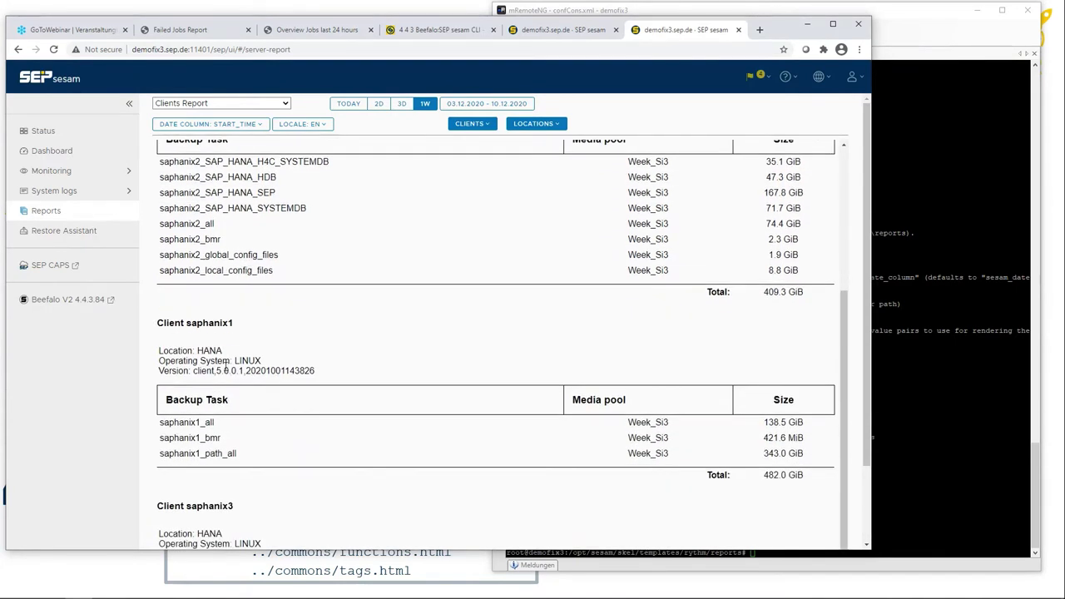
{"action": "scroll", "coordinate": [225, 368], "scroll_direction": "down", "scroll_amount": 1}
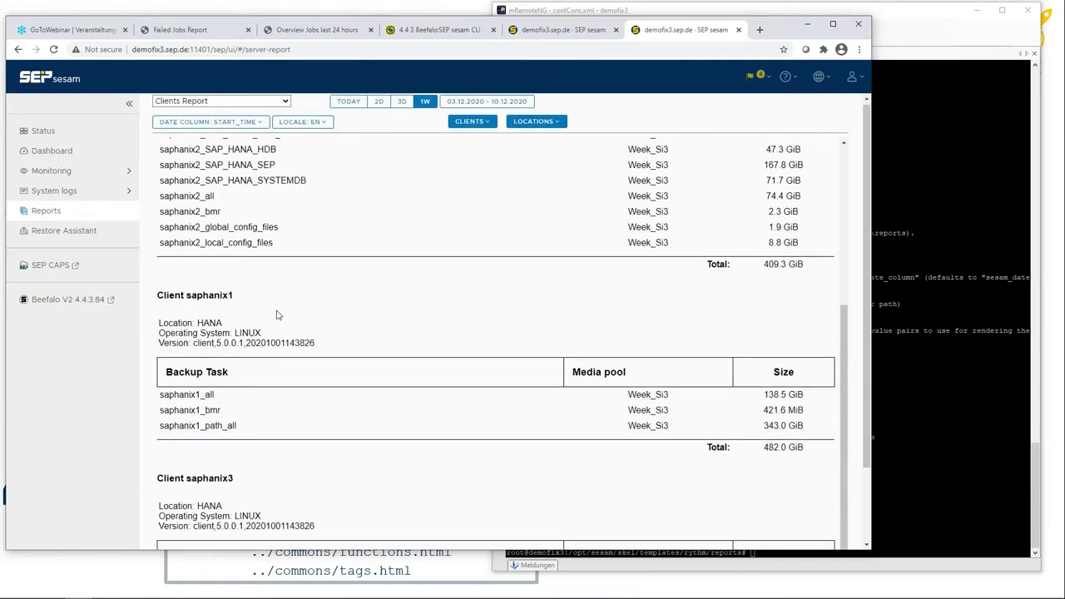
{"action": "scroll", "coordinate": [272, 317], "scroll_direction": "down", "scroll_amount": 2}
{"action": "scroll", "coordinate": [275, 317], "scroll_direction": "up", "scroll_amount": 4}
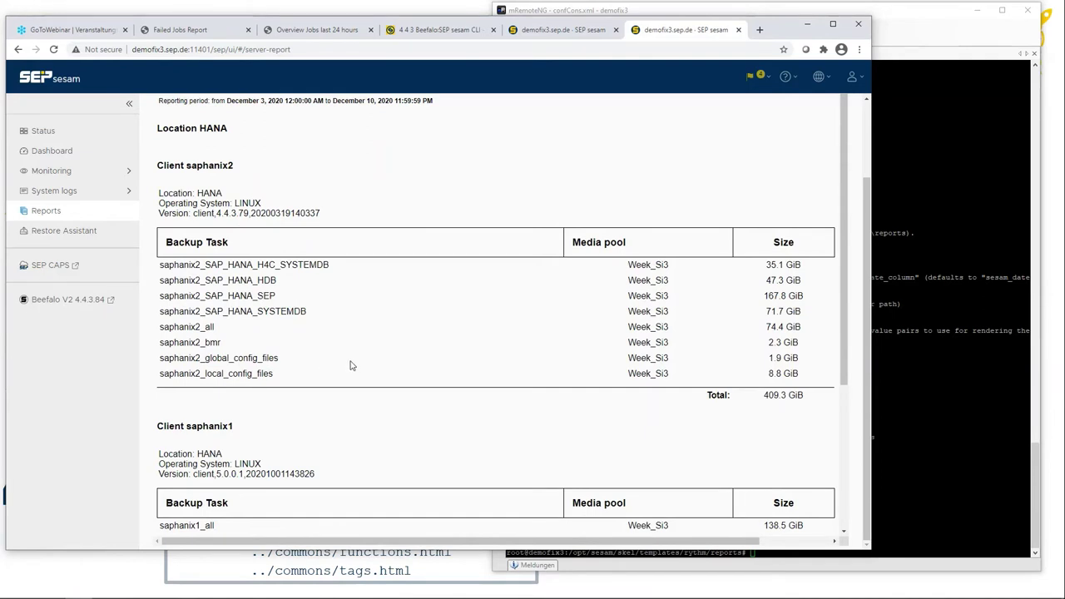
{"action": "scroll", "coordinate": [350, 365], "scroll_direction": "up", "scroll_amount": 2}
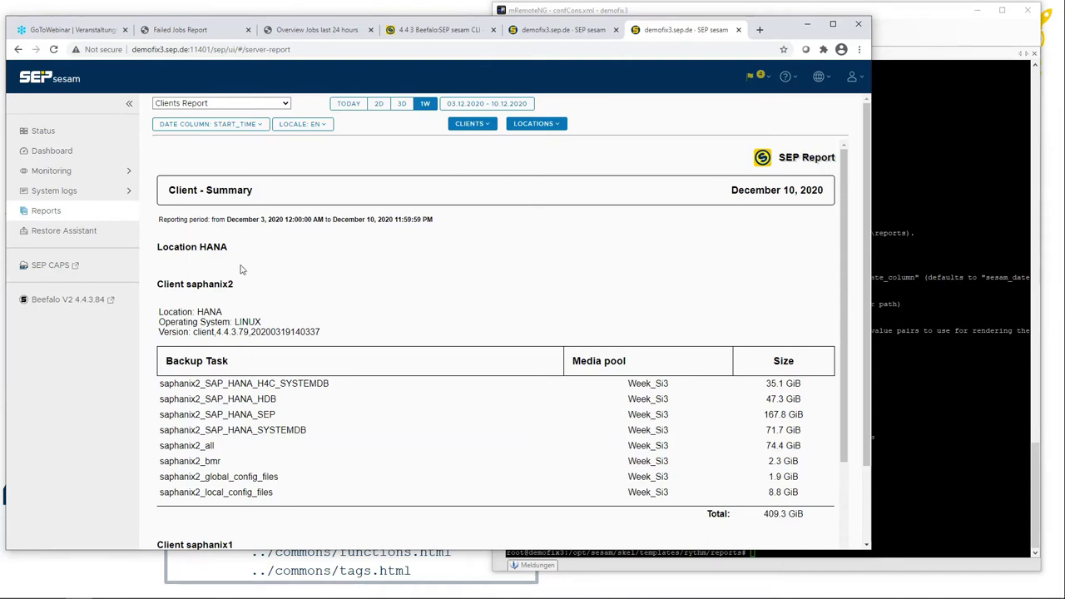
{"action": "scroll", "coordinate": [241, 269], "scroll_direction": "down", "scroll_amount": 2}
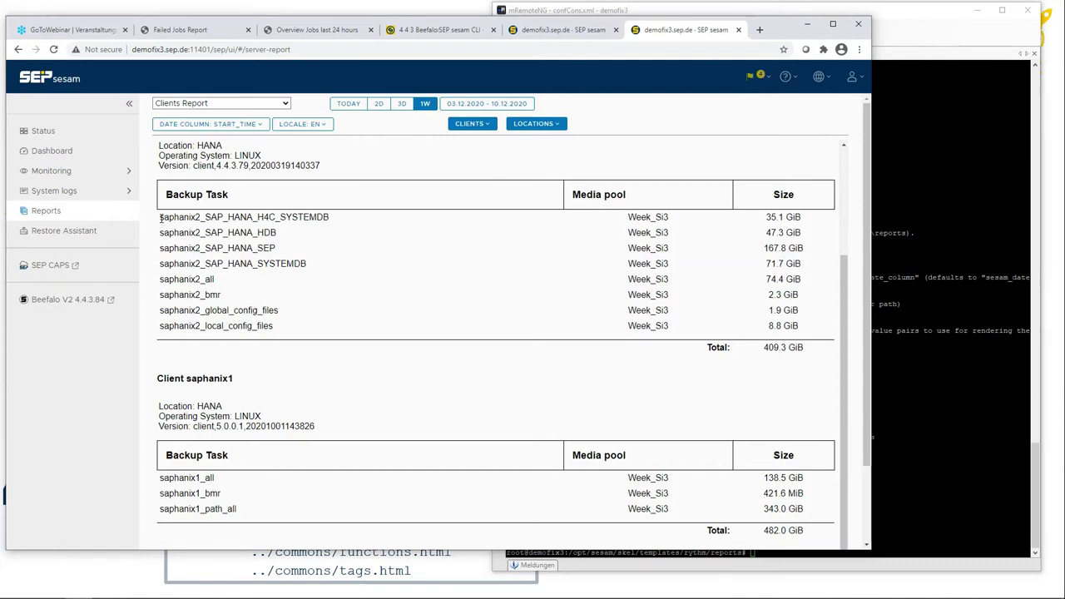
{"action": "left_click_drag", "start_coordinate": [163, 217], "coordinate": [377, 267]}
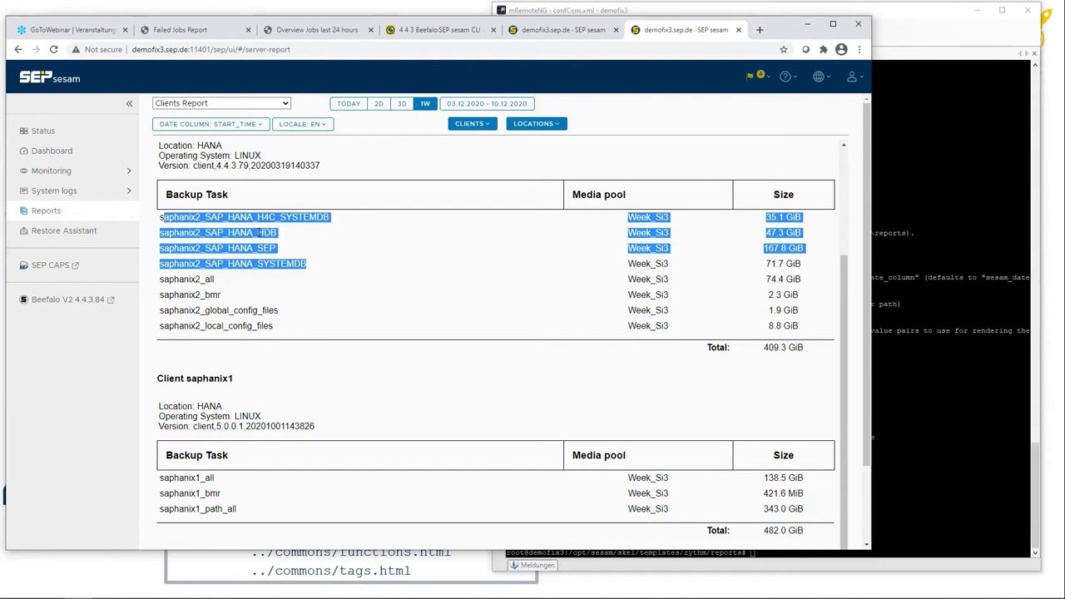
{"action": "left_click", "coordinate": [239, 232]}
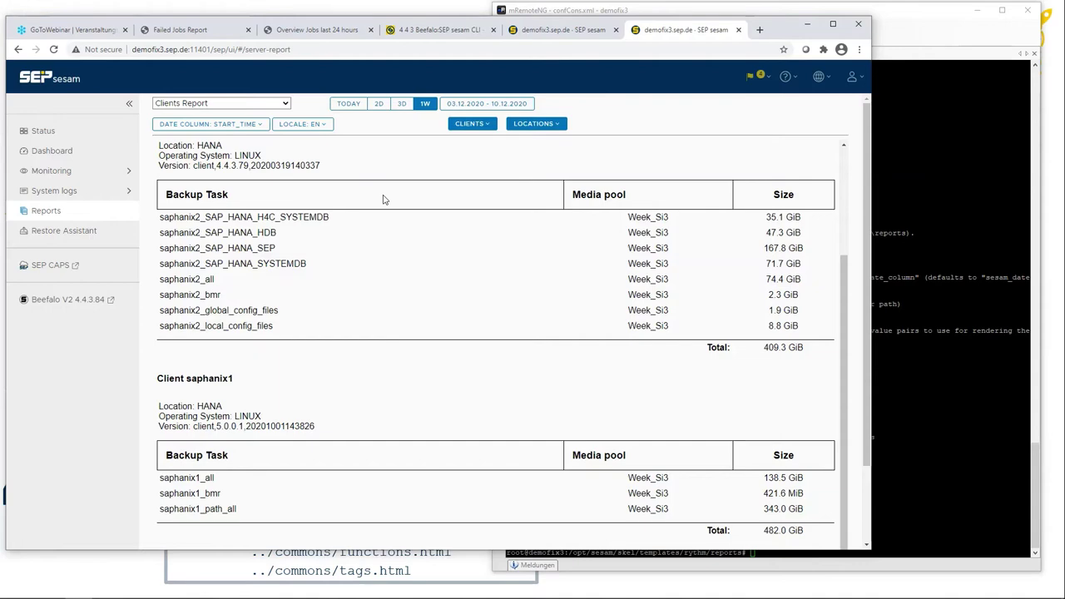
Step: Switch to the mRemoteNG terminal session
{"action": "key", "text": "alt+Tab"}
{"action": "key", "text": "alt+Tab"}
{"action": "key", "text": "alt+Tab"}
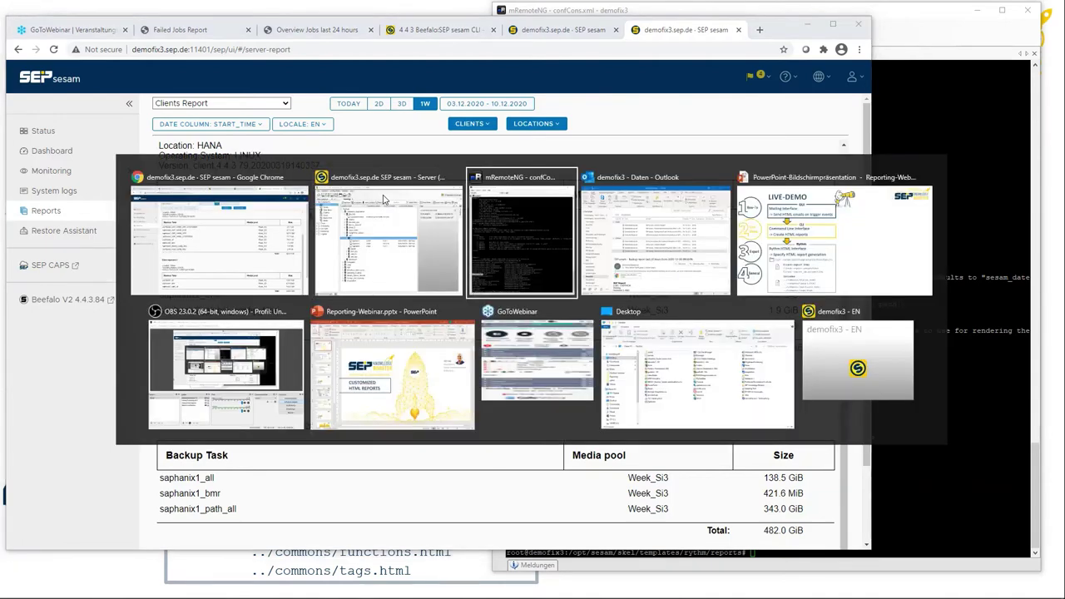
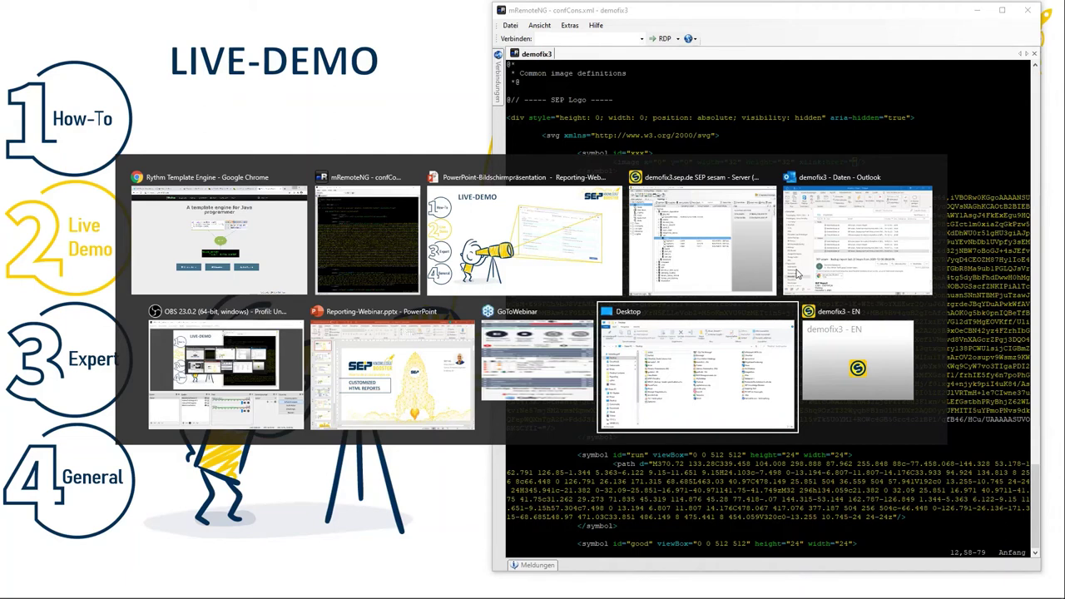
Step: Switch to the File Explorer window showing the Desktop folder
{"action": "key", "text": "alt+Tab"}
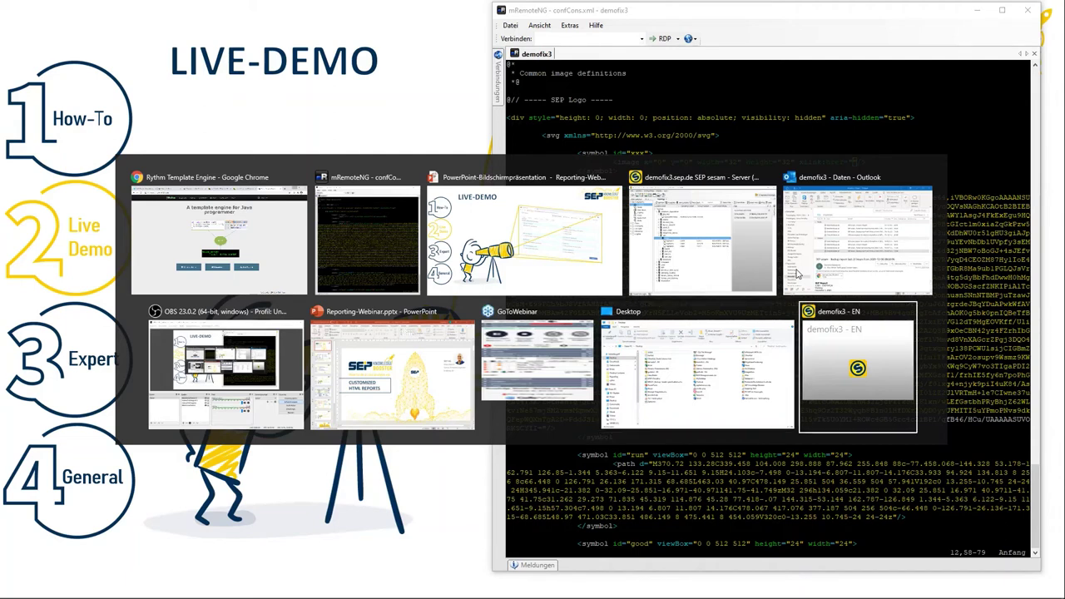
{"action": "key", "text": "alt"}
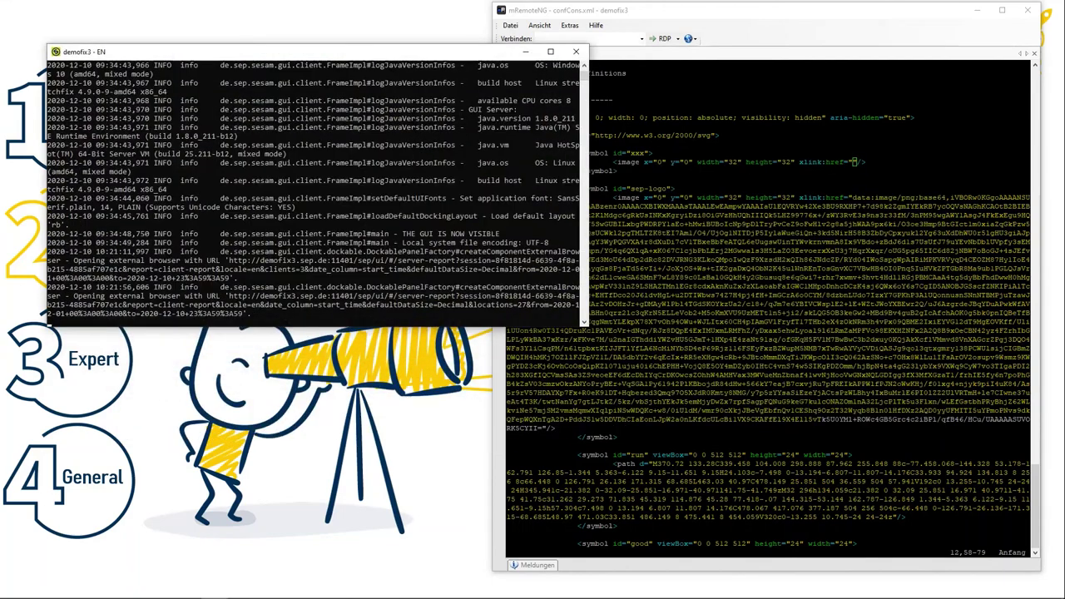
{"action": "key", "text": "alt+Tab"}
{"action": "key", "text": "Tab"}
{"action": "key", "text": "Tab"}
{"action": "key", "text": "Tab"}
{"action": "key", "text": "Tab"}
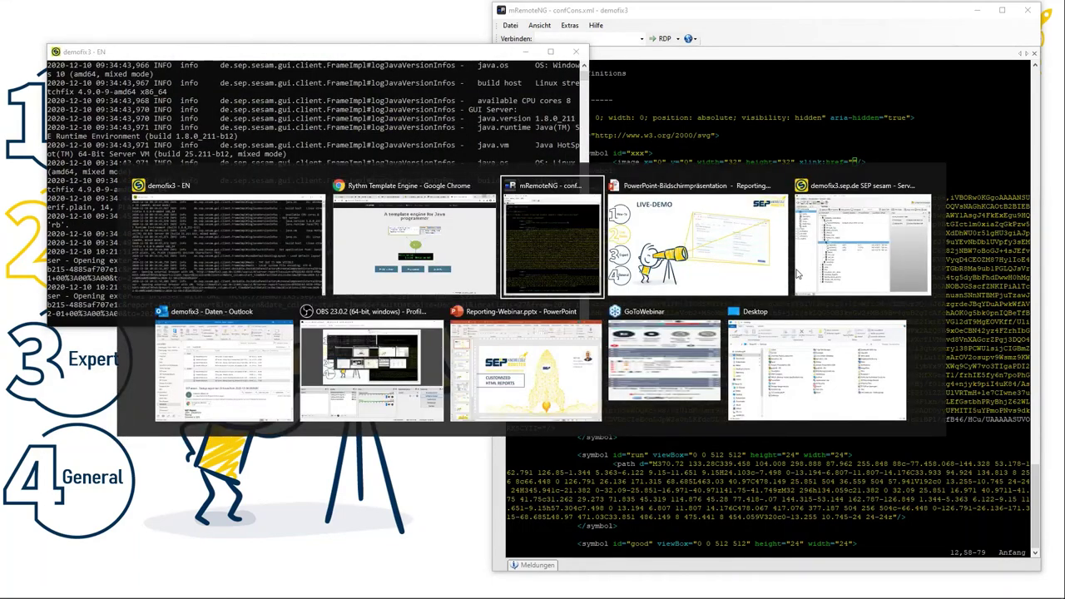
{"action": "key", "text": "Tab"}
{"action": "key", "text": "Tab"}
{"action": "key", "text": "Tab"}
{"action": "key", "text": "Tab"}
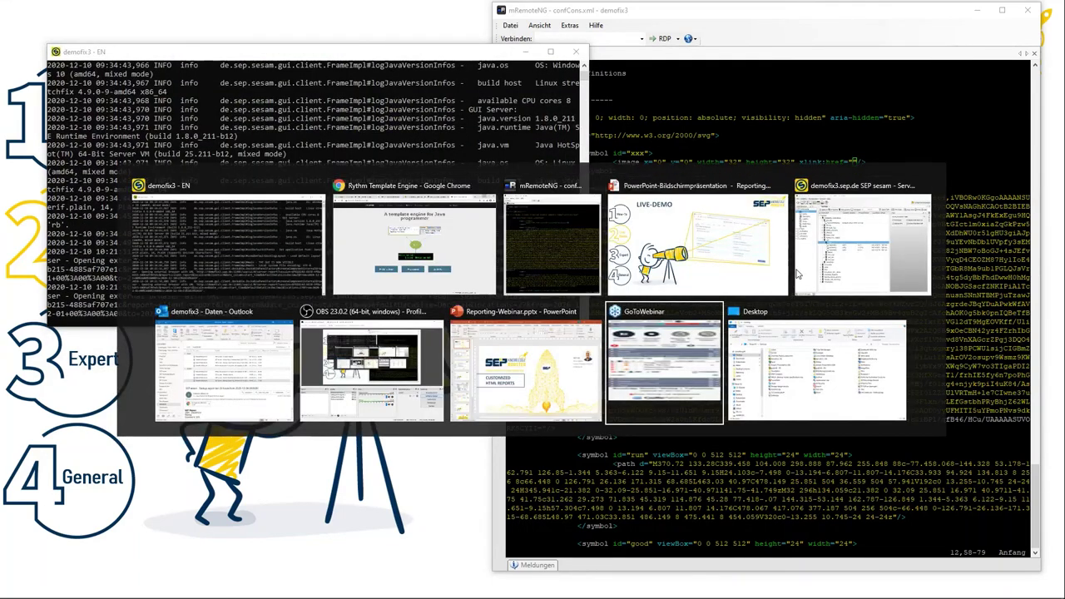
{"action": "key", "text": "alt"}
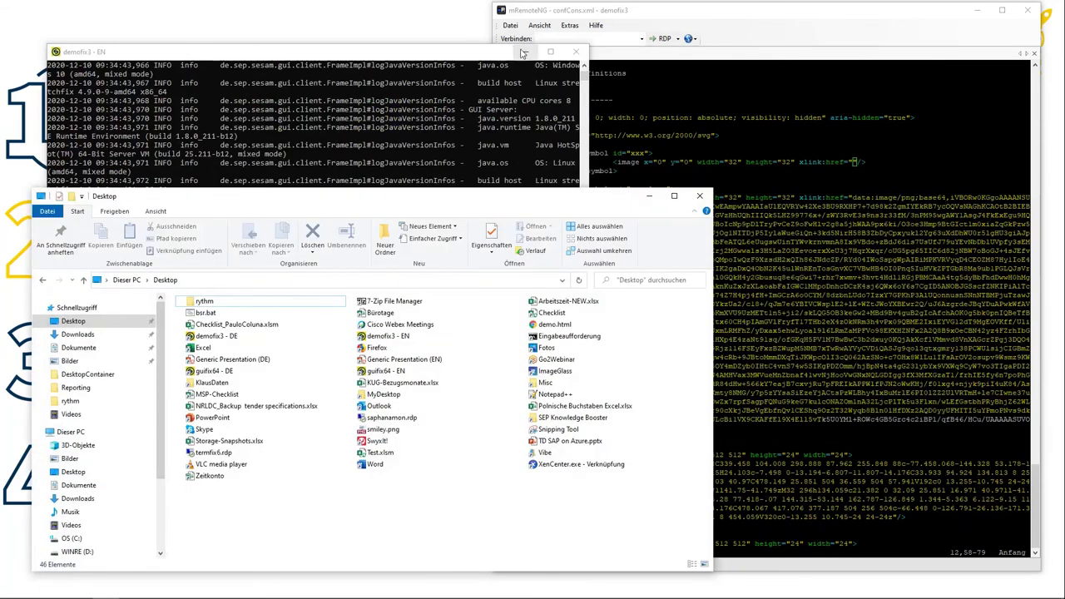
Step: Preview smiley.png from the Desktop folder in the image viewer and close the preview
{"action": "left_click", "coordinate": [384, 432]}
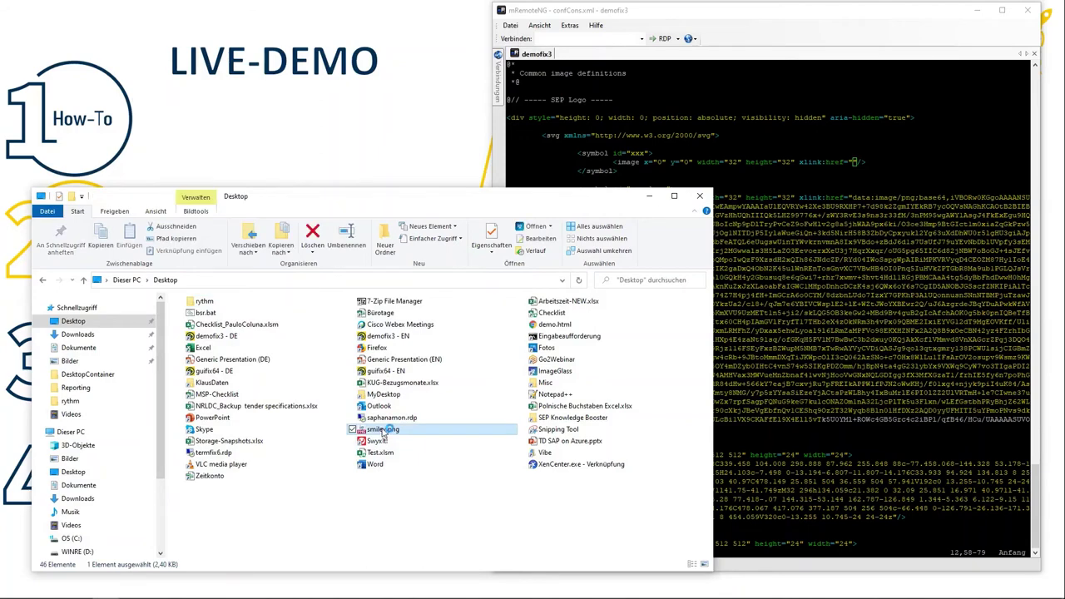
{"action": "double_click", "coordinate": [384, 433]}
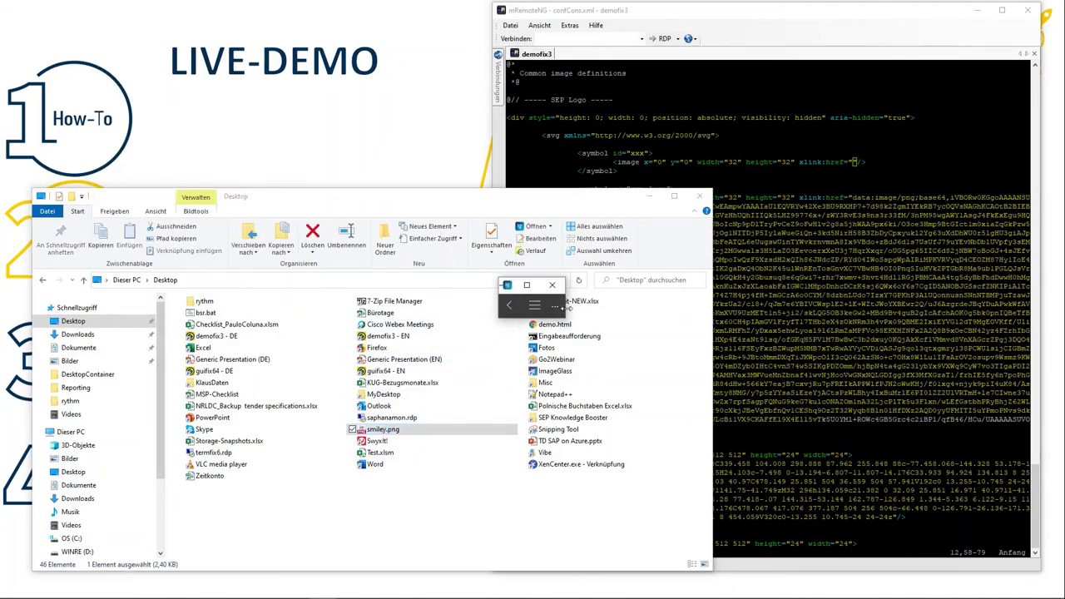
{"action": "left_click_drag", "start_coordinate": [557, 316], "coordinate": [557, 377]}
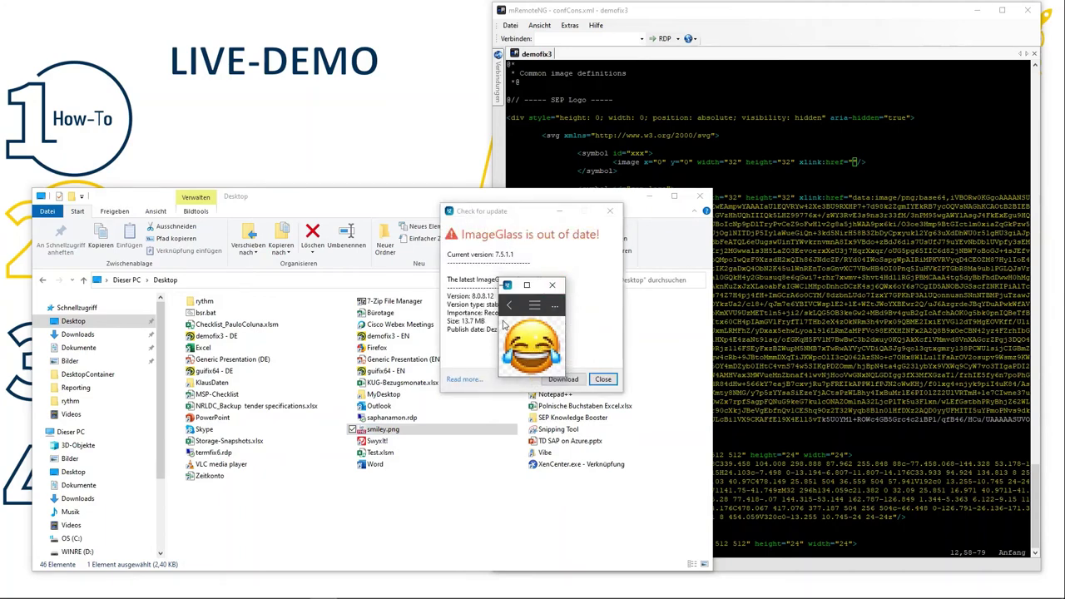
{"action": "left_click", "coordinate": [554, 286]}
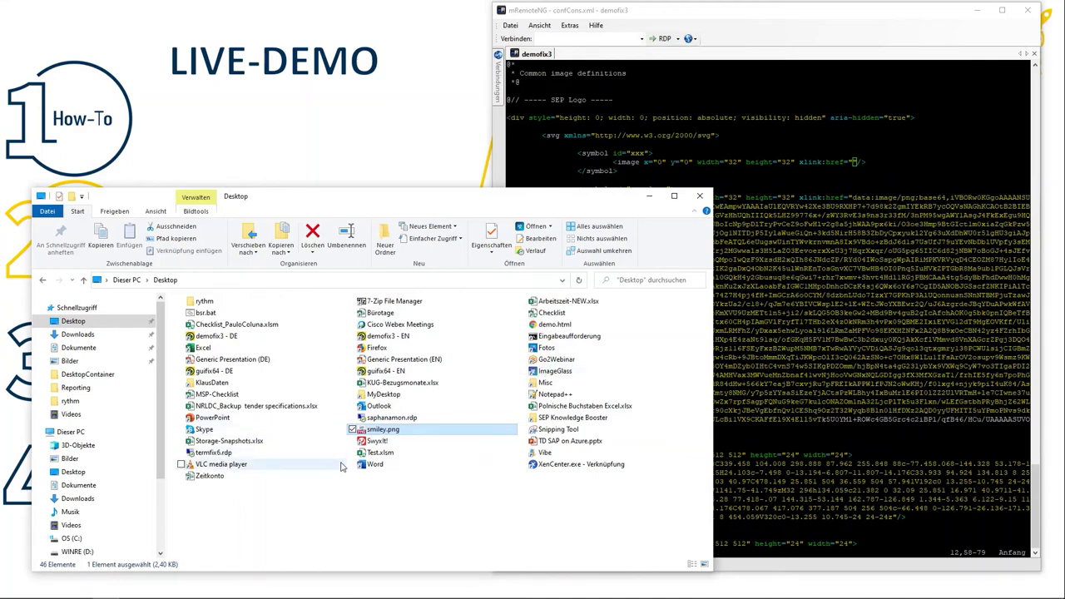
Step: Switch to Chrome, search Google for "base64 image converter" in a new tab and open the Base64 Image Encoder site
{"action": "key", "text": "alt+Tab"}
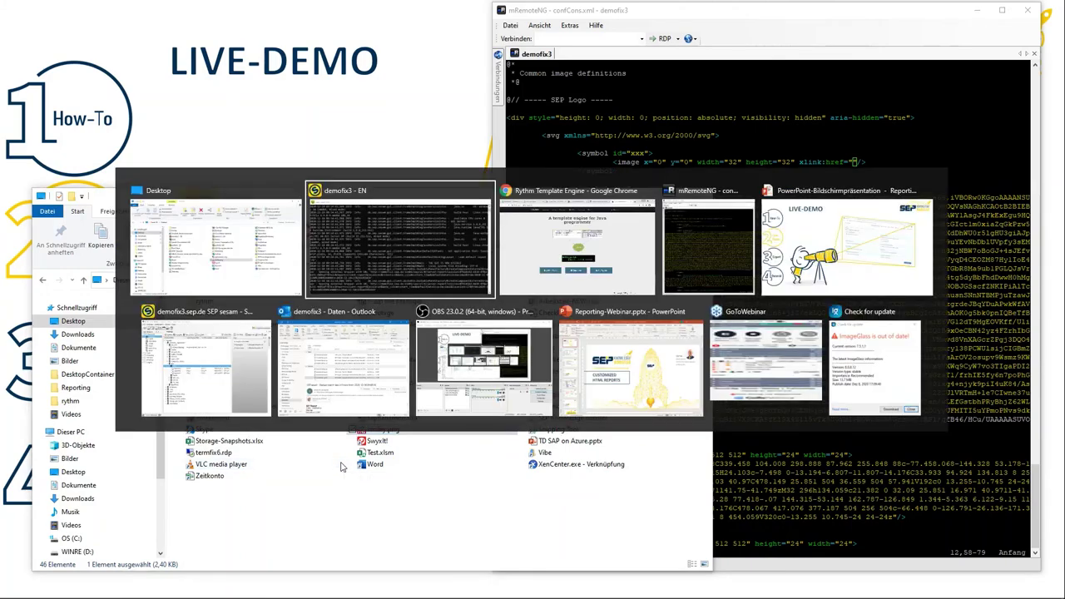
{"action": "key", "text": "alt+Tab"}
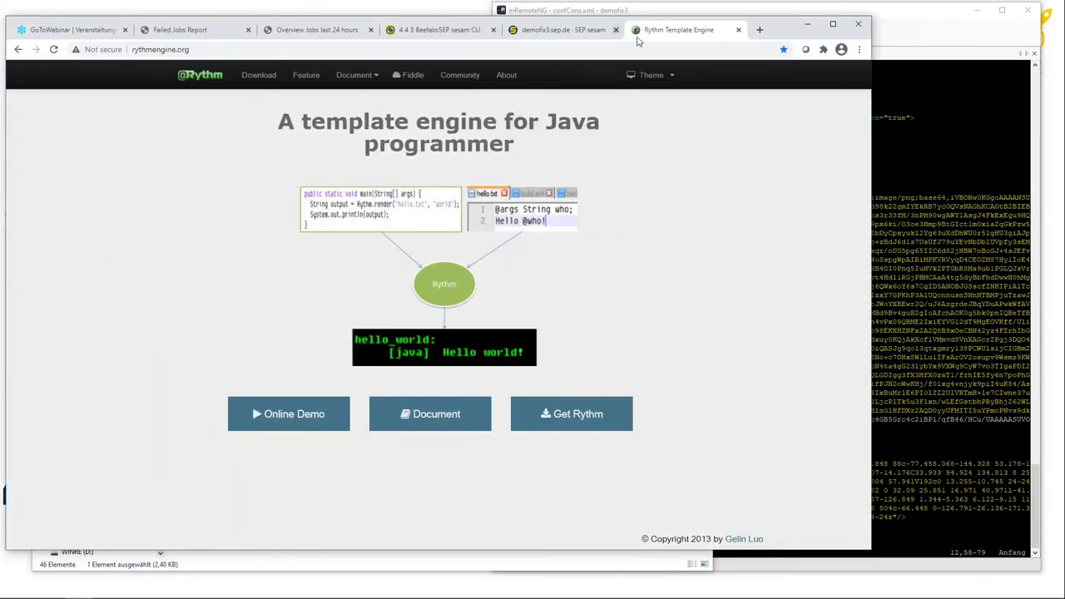
{"action": "left_click_drag", "start_coordinate": [790, 39], "coordinate": [859, 41]}
{"action": "left_click", "coordinate": [828, 34]}
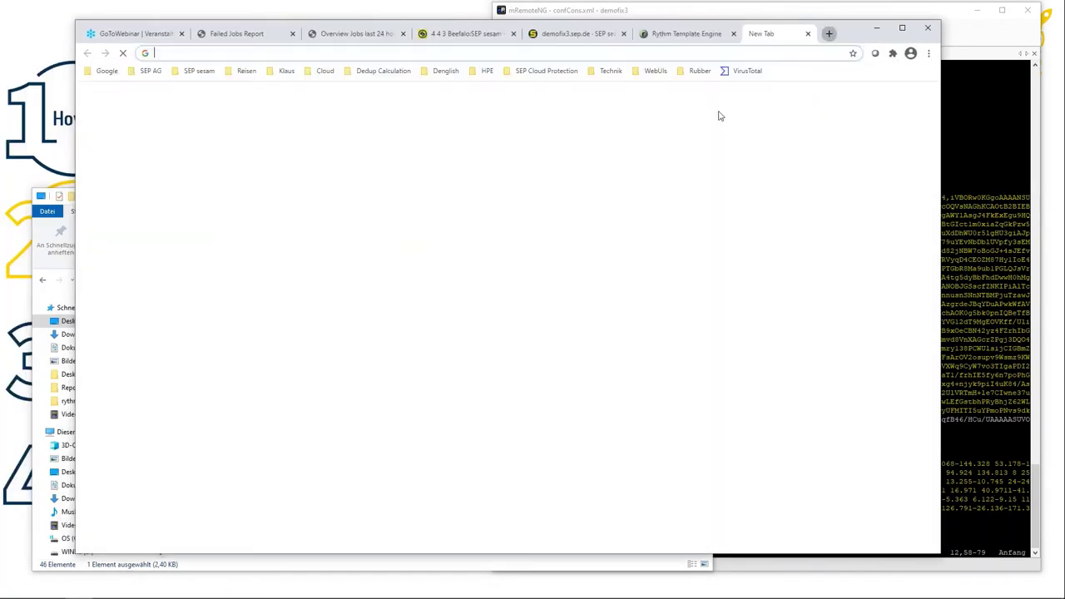
{"action": "left_click", "coordinate": [537, 255]}
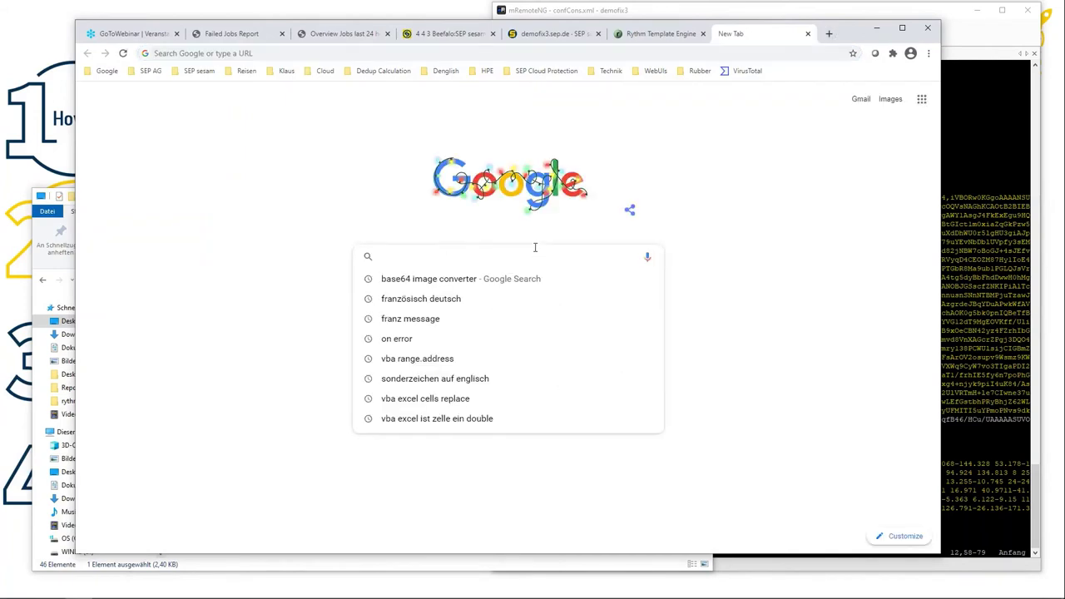
{"action": "left_click", "coordinate": [416, 285]}
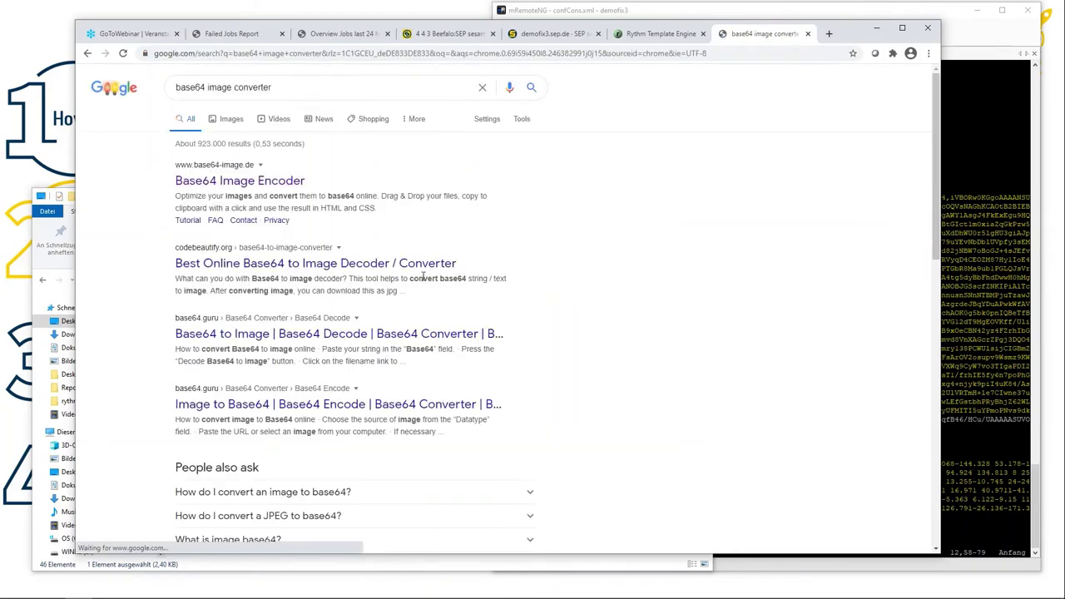
{"action": "left_click", "coordinate": [240, 181]}
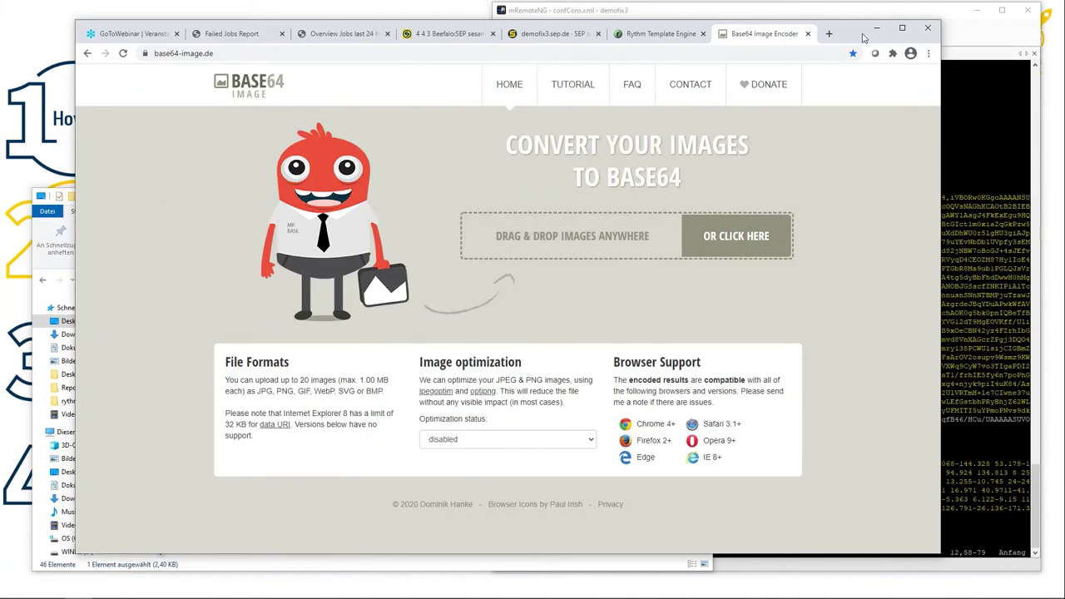
Step: Encode smiley.png from the Desktop folder on the Base64 site and copy the resulting code for <img> elements
{"action": "left_click_drag", "start_coordinate": [864, 39], "coordinate": [951, 30]}
{"action": "left_click", "coordinate": [173, 220]}
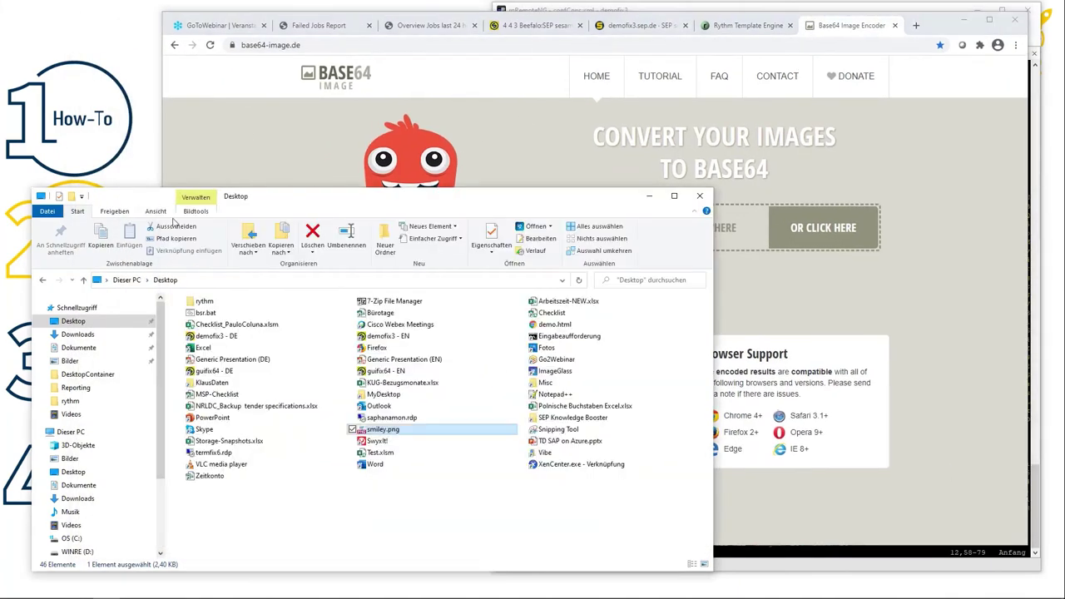
{"action": "left_click_drag", "start_coordinate": [396, 431], "coordinate": [824, 320]}
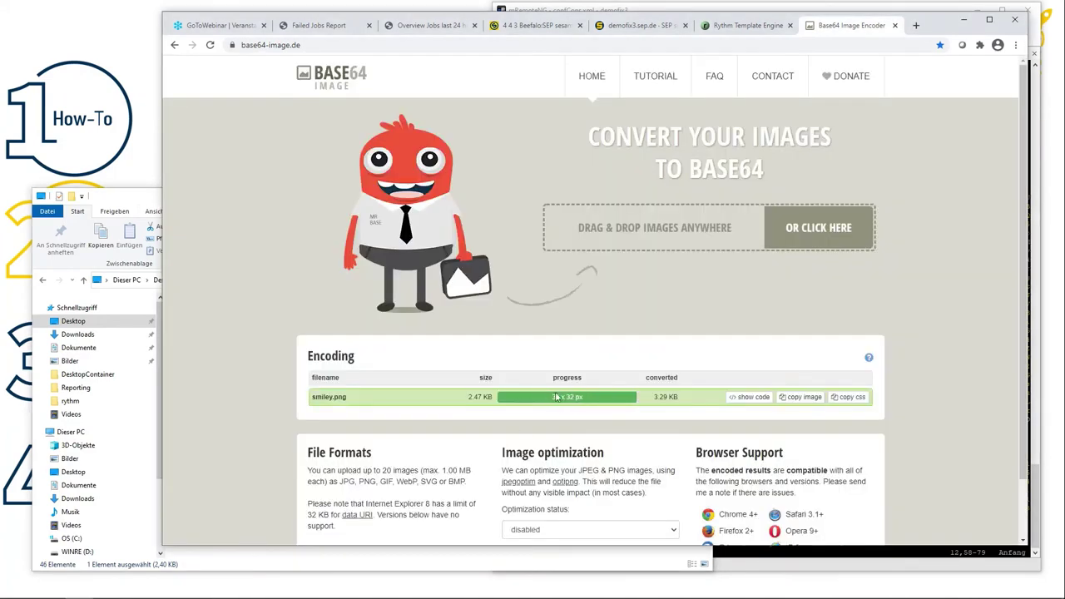
{"action": "left_click", "coordinate": [753, 397]}
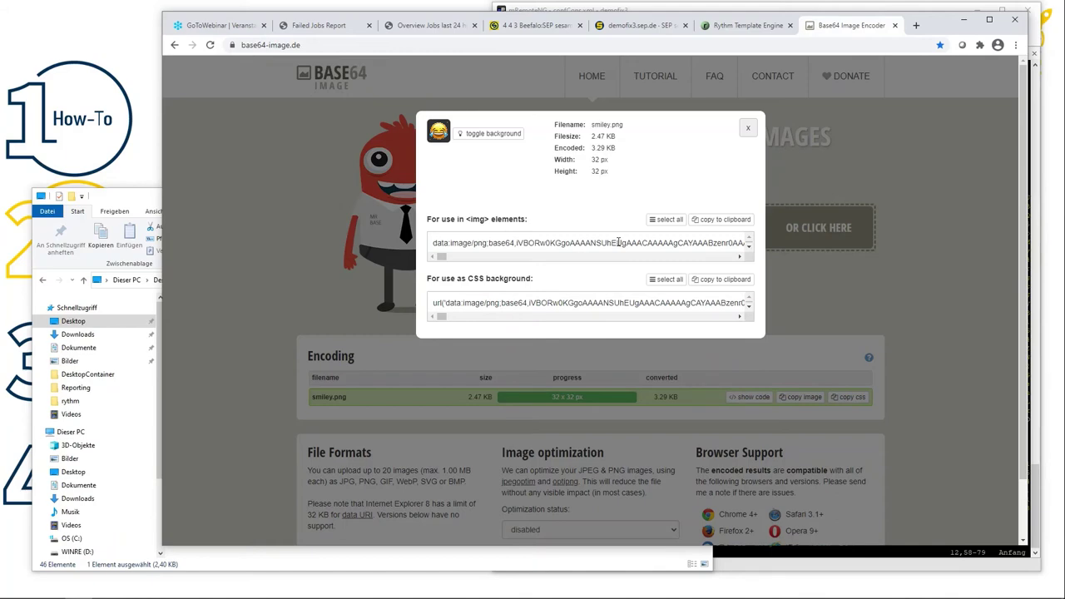
{"action": "left_click", "coordinate": [728, 222]}
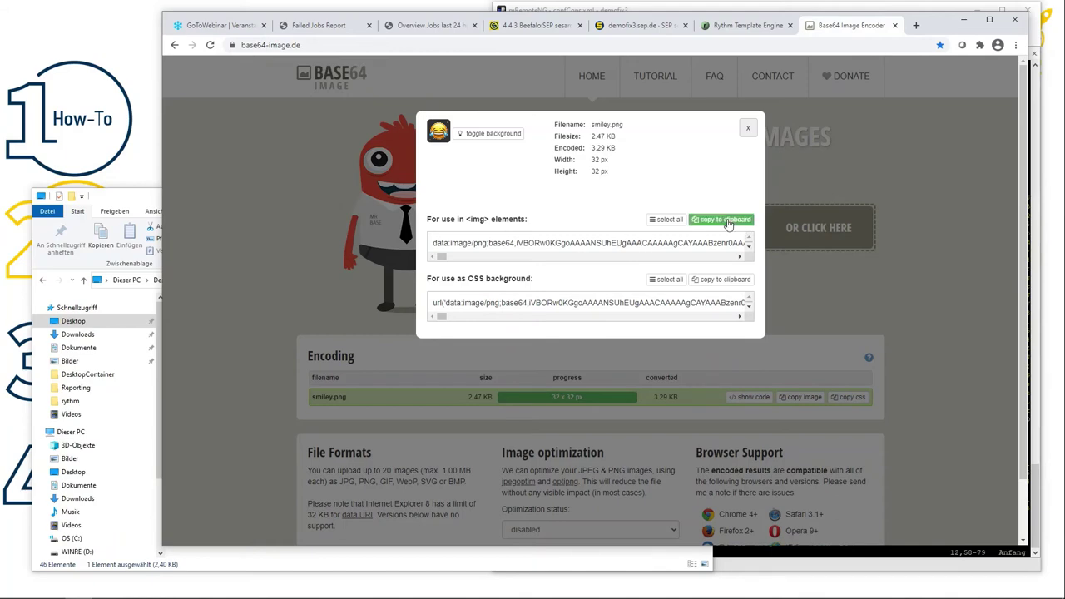
Step: Paste the copied Base64 data into the xlink:href of the xxx symbol in xxximages.html, then save and quit vi
{"action": "left_click", "coordinate": [1038, 41]}
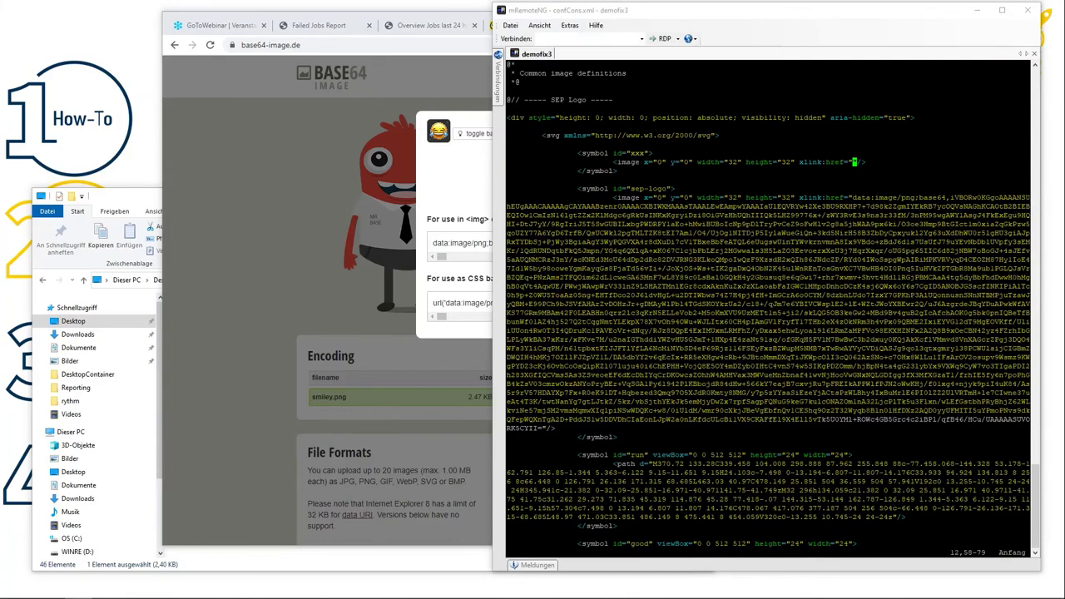
{"action": "key", "text": "i"}
{"action": "key", "text": "shift+Insert"}
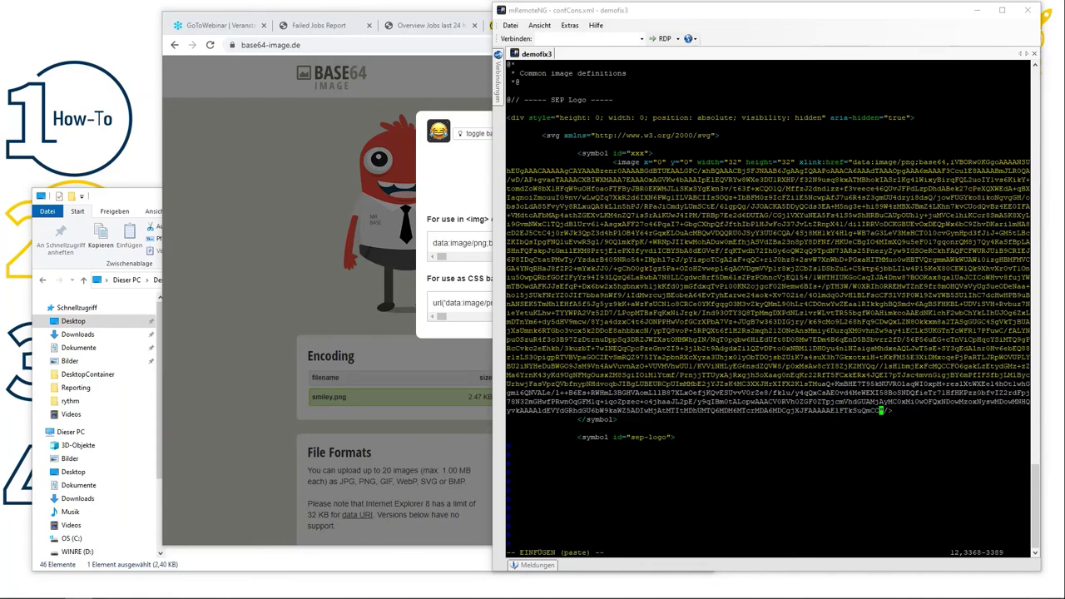
{"action": "key", "text": "Escape"}
{"action": "type", "text": ":wq"}
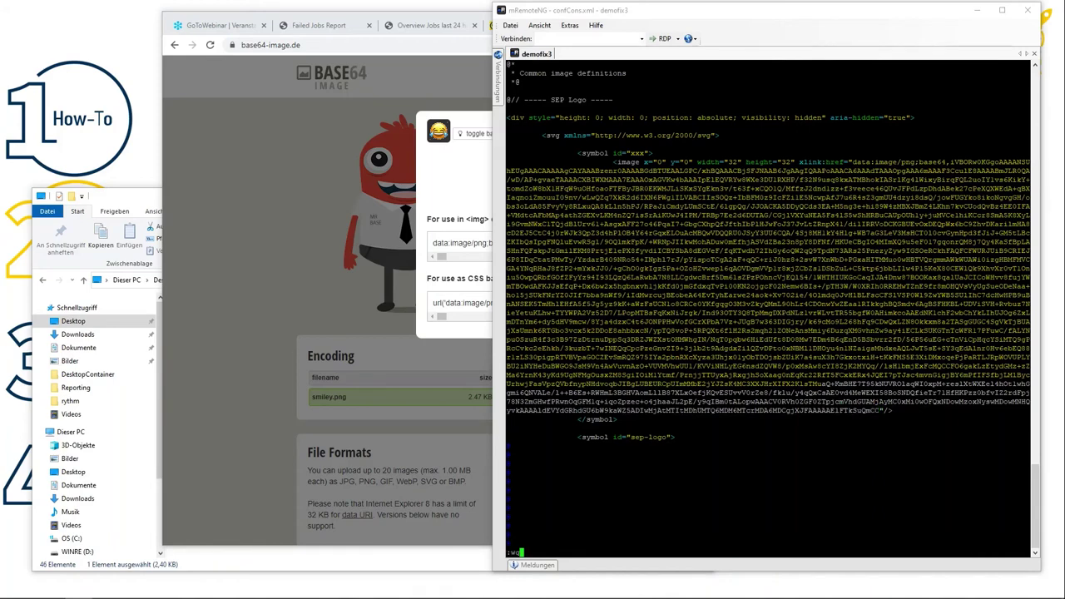
{"action": "key", "text": "Return"}
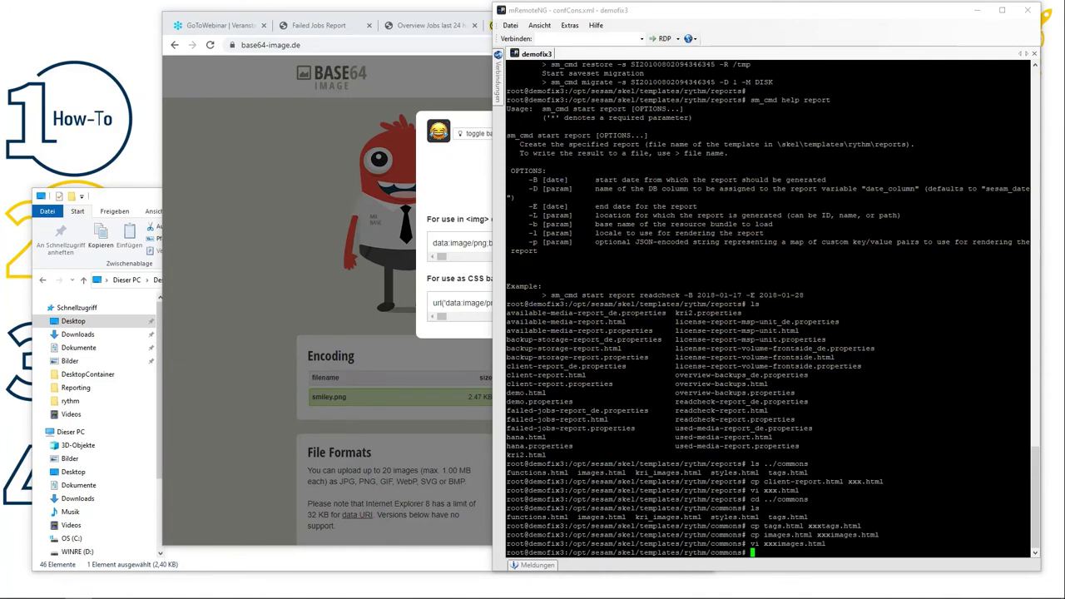
Step: In xxxtags.html, replace the sep-logo reference in the sepReportHeader definition with #xxx, then save and quit vi
{"action": "type", "text": "vi xxxtags.html"}
{"action": "key", "text": "Return"}
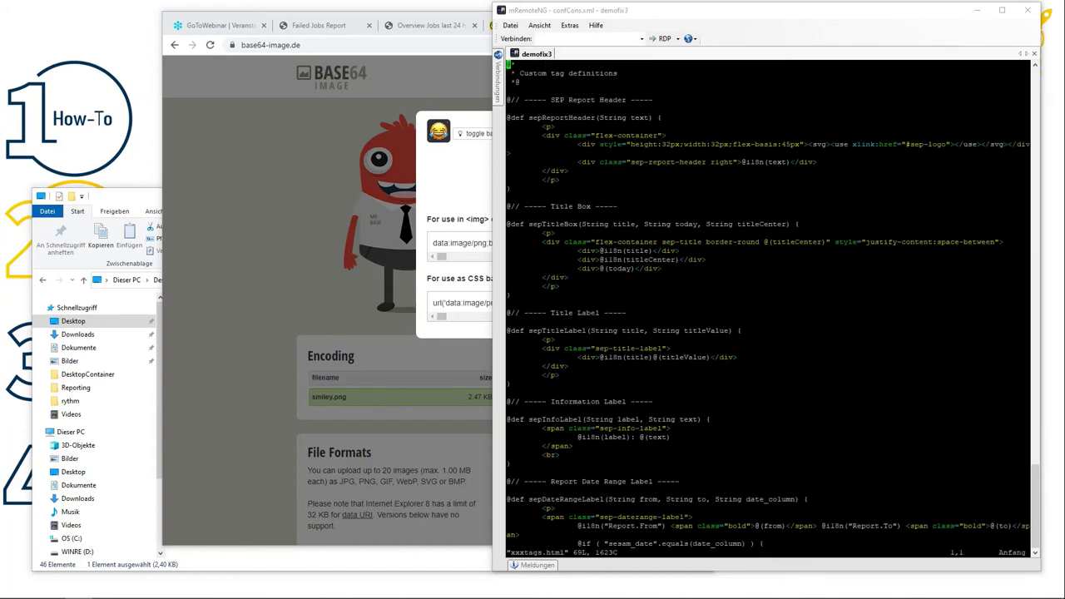
{"action": "key", "text": "Down"}
{"action": "key", "text": "Down"}
{"action": "key", "text": "Down"}
{"action": "key", "text": "Down"}
{"action": "key", "text": "Down"}
{"action": "key", "text": "Down"}
{"action": "key", "text": "Down"}
{"action": "key", "text": "Down"}
{"action": "key", "text": "Down"}
{"action": "key", "text": "w"}
{"action": "key", "text": "w"}
{"action": "key", "text": "w"}
{"action": "key", "text": "w"}
{"action": "key", "text": "w"}
{"action": "key", "text": "w"}
{"action": "key", "text": "w"}
{"action": "key", "text": "w"}
{"action": "key", "text": "w"}
{"action": "key", "text": "w"}
{"action": "key", "text": "w"}
{"action": "key", "text": "w"}
{"action": "key", "text": "w"}
{"action": "key", "text": "w"}
{"action": "key", "text": "w"}
{"action": "key", "text": "w"}
{"action": "key", "text": "w"}
{"action": "key", "text": "w"}
{"action": "key", "text": "w"}
{"action": "key", "text": "w"}
{"action": "key", "text": "b"}
{"action": "key", "text": "b"}
{"action": "key", "text": "x"}
{"action": "key", "text": "x"}
{"action": "key", "text": "x"}
{"action": "key", "text": "x"}
{"action": "key", "text": "x"}
{"action": "key", "text": "x"}
{"action": "key", "text": "x"}
{"action": "key", "text": "x"}
{"action": "type", "text": "a"}
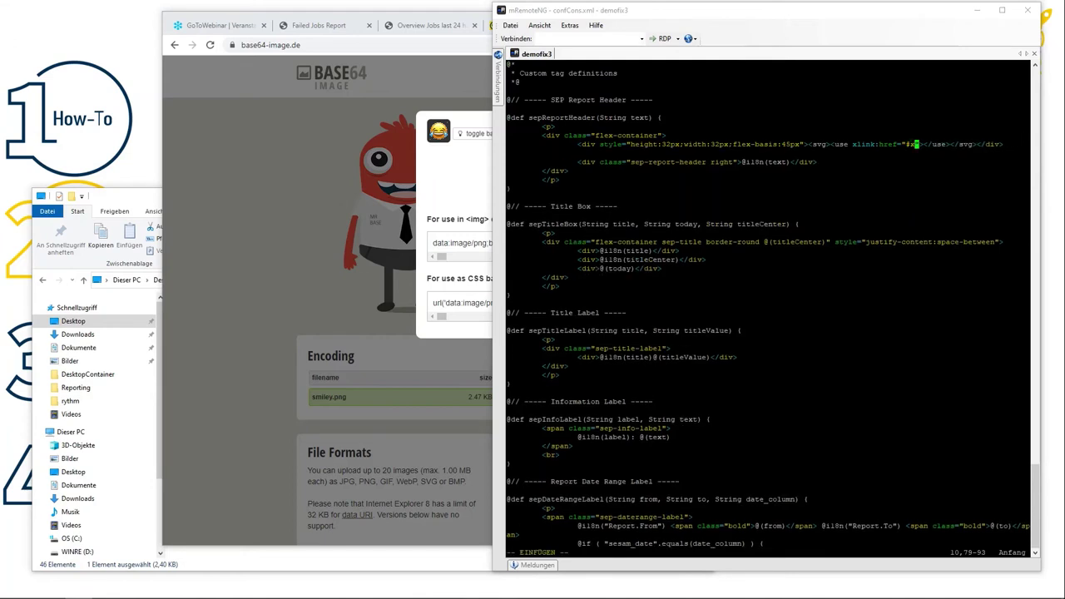
{"action": "type", "text": "xxx"}
{"action": "key", "text": "Escape"}
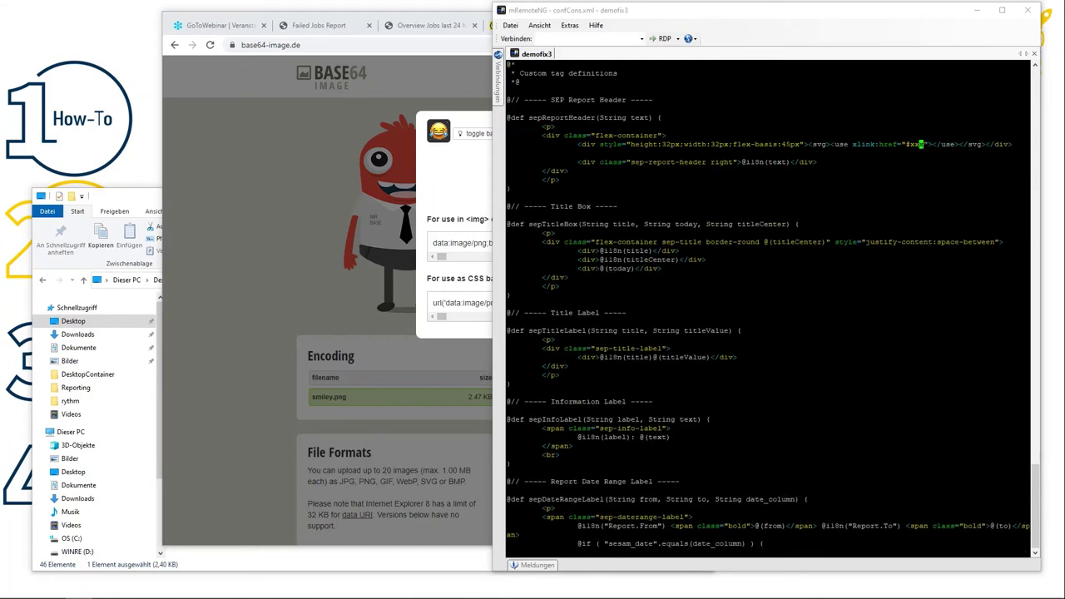
{"action": "type", "text": ":wq"}
{"action": "key", "text": "Return"}
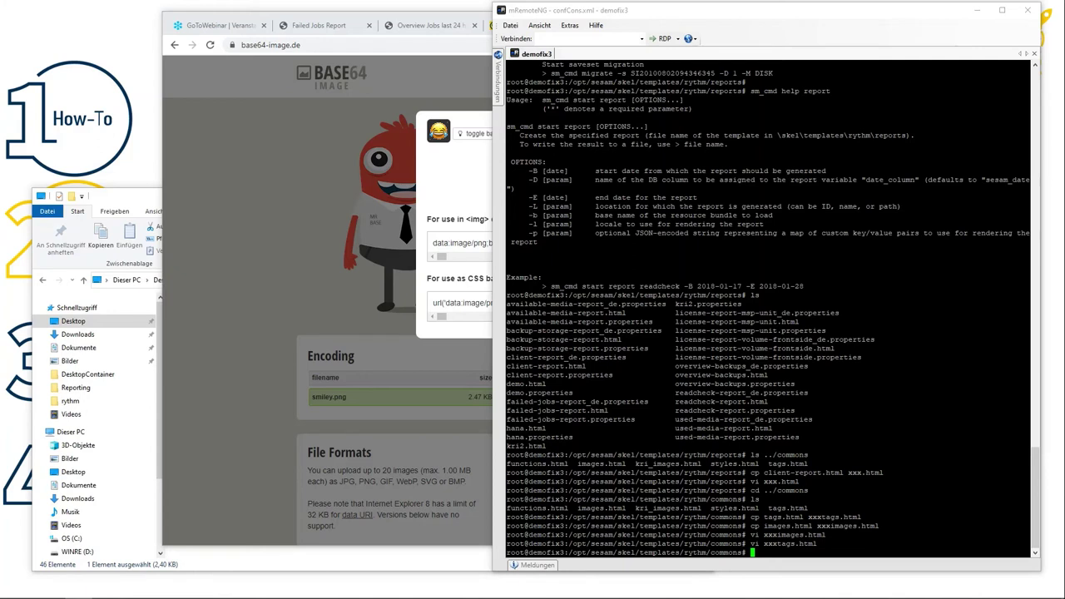
Step: Print /opt/sesam/bin/sesam/xxx.sh in the terminal and examine its results path, report command and mail command
{"action": "type", "text": "cat /opt/sesam/bin/sesam/xxx.sh"}
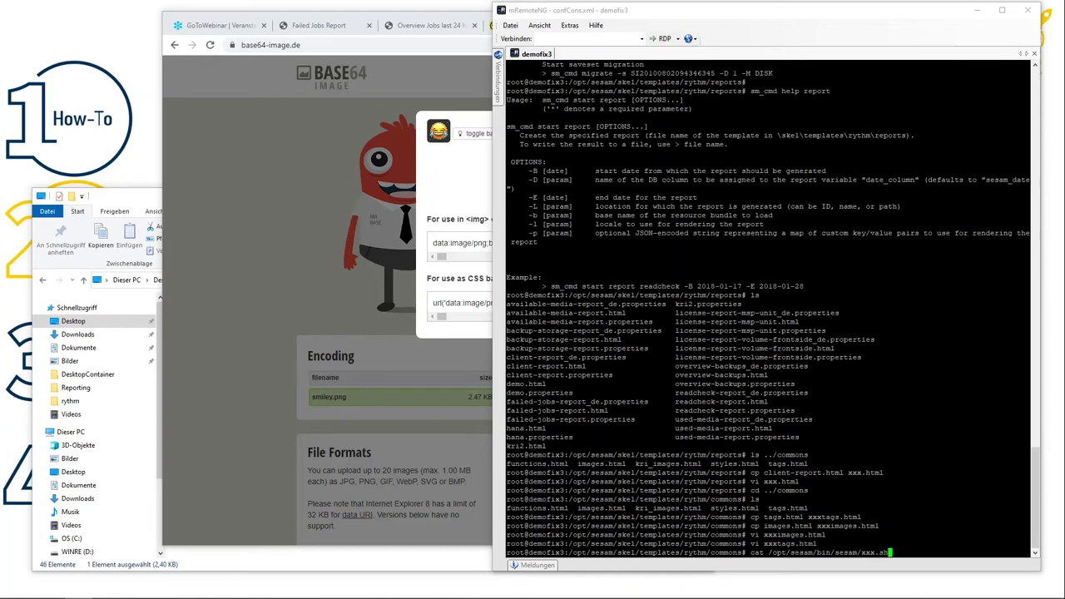
{"action": "key", "text": "Return"}
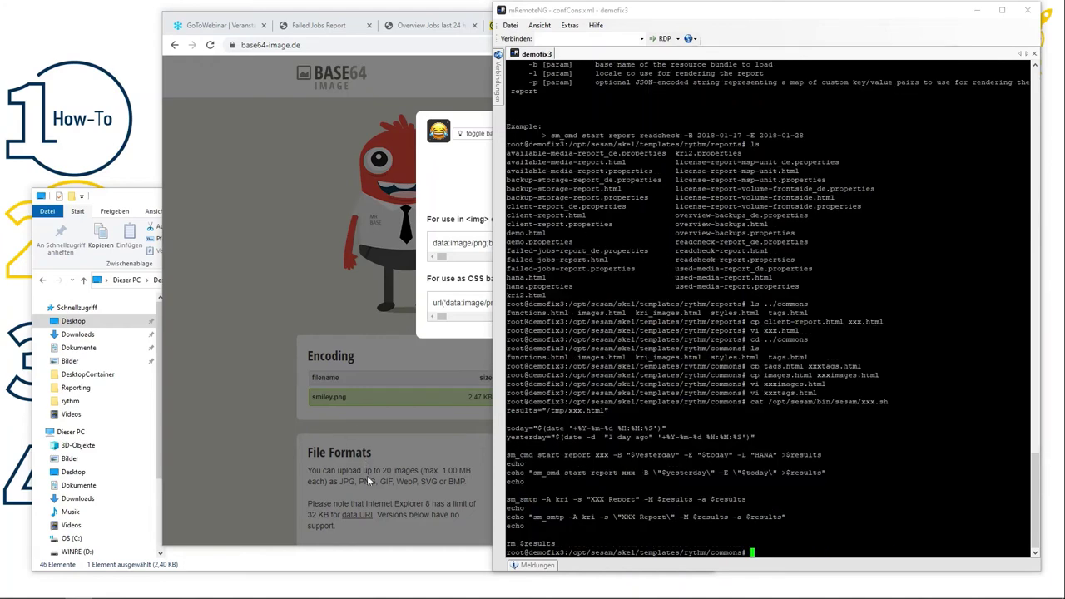
{"action": "left_click_drag", "start_coordinate": [506, 410], "coordinate": [605, 410]}
{"action": "left_click_drag", "start_coordinate": [504, 455], "coordinate": [610, 456]}
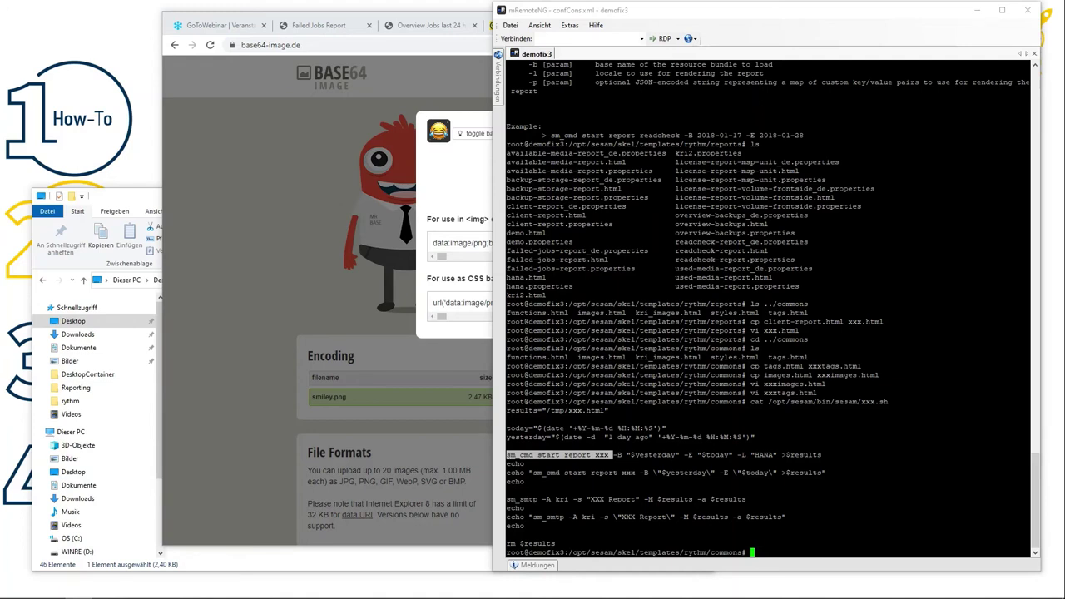
{"action": "left_click_drag", "start_coordinate": [506, 498], "coordinate": [753, 498]}
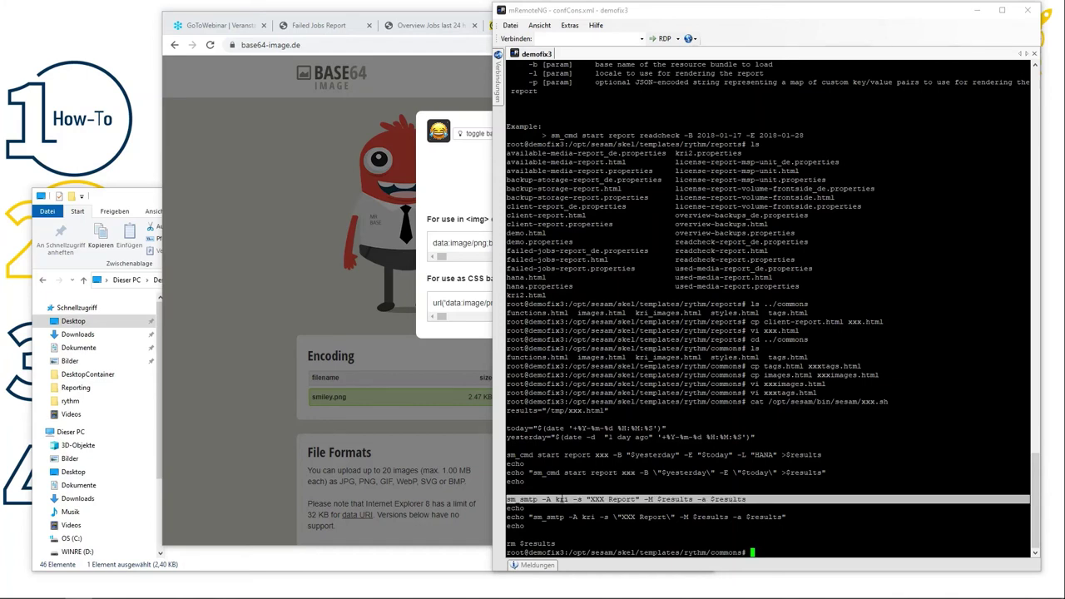
{"action": "left_click", "coordinate": [601, 499]}
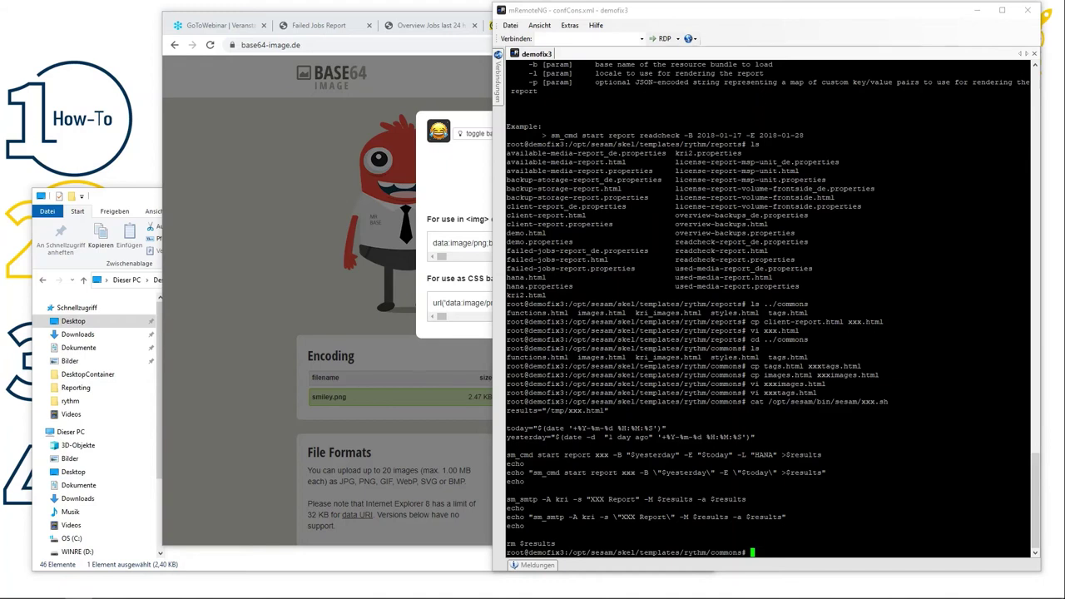
Step: Run the script /opt/sesam/bin/sesam/xxx.sh and mark the executed sm_cmd start report line in its output
{"action": "key", "text": "Up"}
{"action": "key", "text": "Left"}
{"action": "key", "text": "Left"}
{"action": "key", "text": "Left"}
{"action": "key", "text": "Left"}
{"action": "key", "text": "Left"}
{"action": "key", "text": "Left"}
{"action": "key", "text": "Left"}
{"action": "key", "text": "Left"}
{"action": "key", "text": "Left"}
{"action": "key", "text": "Left"}
{"action": "key", "text": "Left"}
{"action": "key", "text": "Left"}
{"action": "key", "text": "Left"}
{"action": "key", "text": "Left"}
{"action": "key", "text": "Left"}
{"action": "key", "text": "Left"}
{"action": "key", "text": "Left"}
{"action": "key", "text": "Left"}
{"action": "key", "text": "Left"}
{"action": "key", "text": "Left"}
{"action": "key", "text": "Left"}
{"action": "key", "text": "Left"}
{"action": "key", "text": "Left"}
{"action": "key", "text": "Left"}
{"action": "key", "text": "Left"}
{"action": "key", "text": "Left"}
{"action": "key", "text": "Left"}
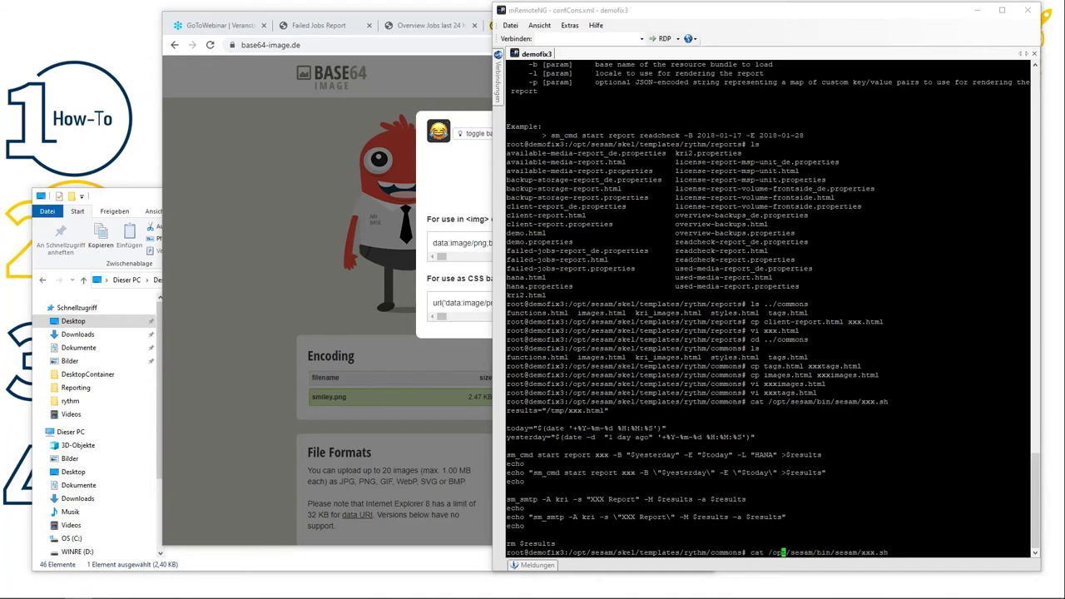
{"action": "key", "text": "BackSpace"}
{"action": "key", "text": "BackSpace"}
{"action": "key", "text": "BackSpace"}
{"action": "key", "text": "BackSpace"}
{"action": "key", "text": "Return"}
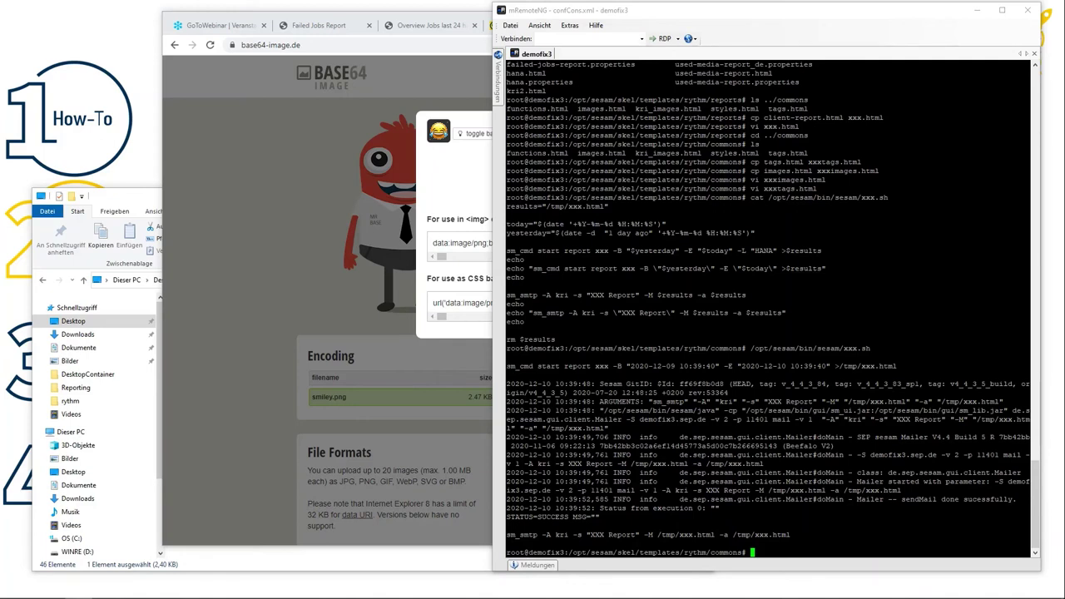
{"action": "left_click_drag", "start_coordinate": [507, 366], "coordinate": [922, 365]}
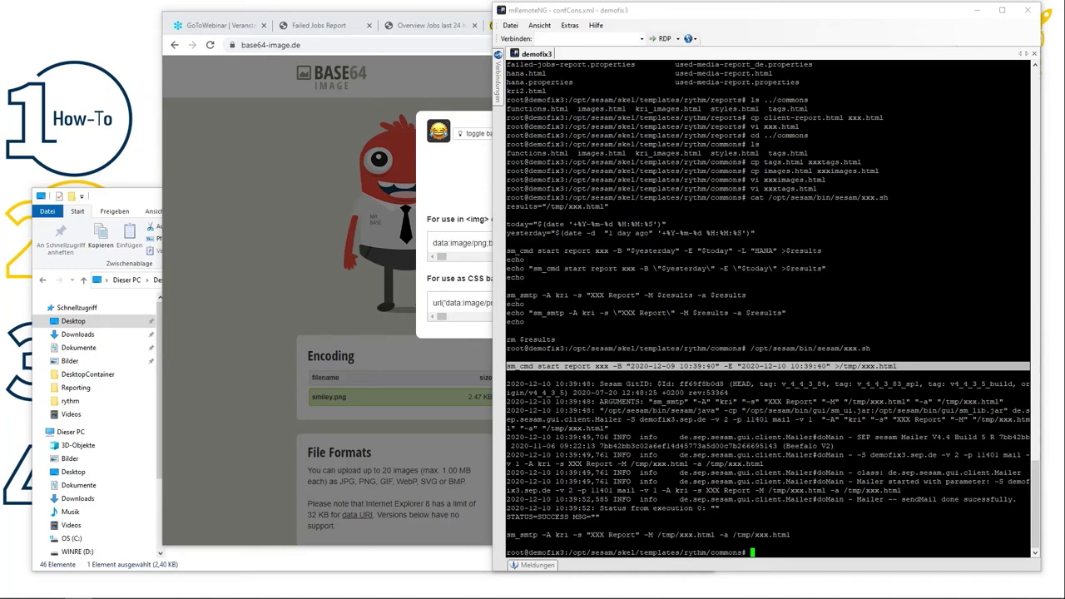
Step: Mark the executed sm_smtp mail line in the terminal output, then switch to Outlook
{"action": "left_click_drag", "start_coordinate": [507, 534], "coordinate": [833, 534]}
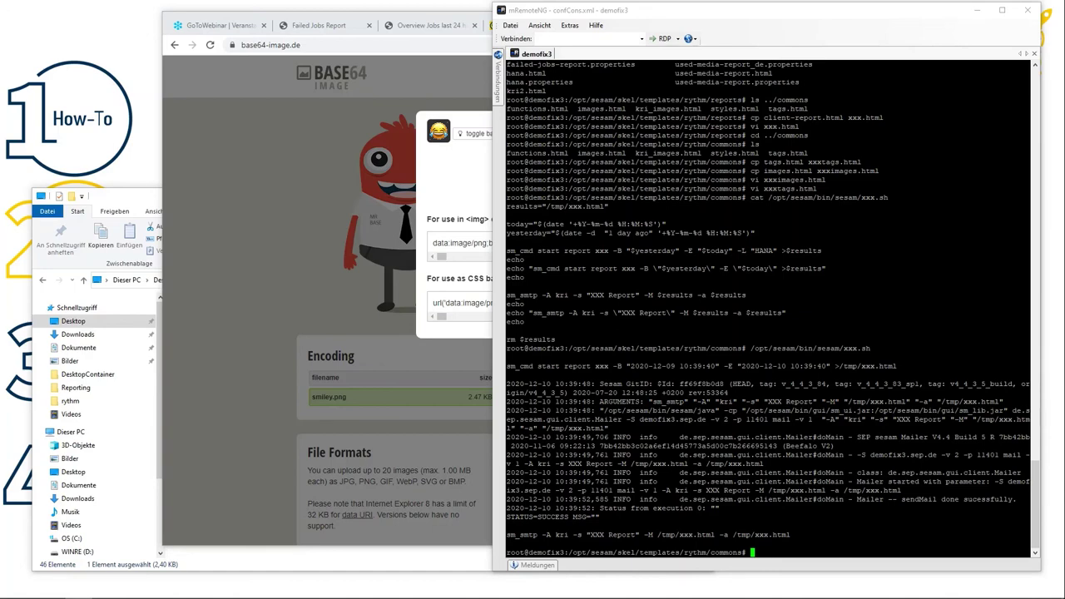
{"action": "key", "text": "alt+Tab"}
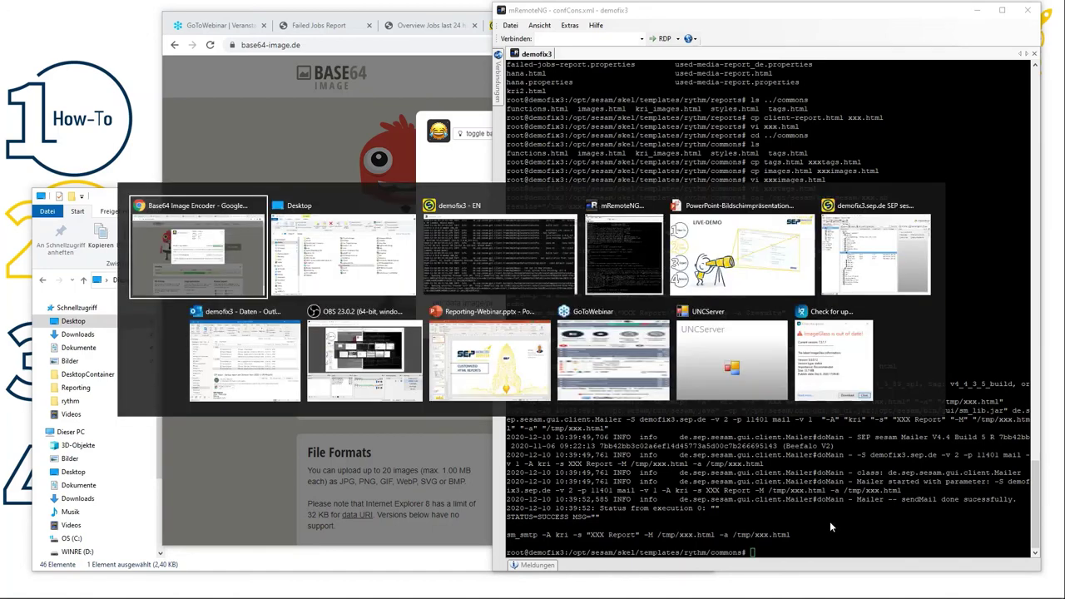
{"action": "key", "text": "Tab"}
{"action": "key", "text": "Tab"}
{"action": "key", "text": "Tab"}
{"action": "key", "text": "Tab"}
{"action": "key", "text": "Tab"}
{"action": "key", "text": "Tab"}
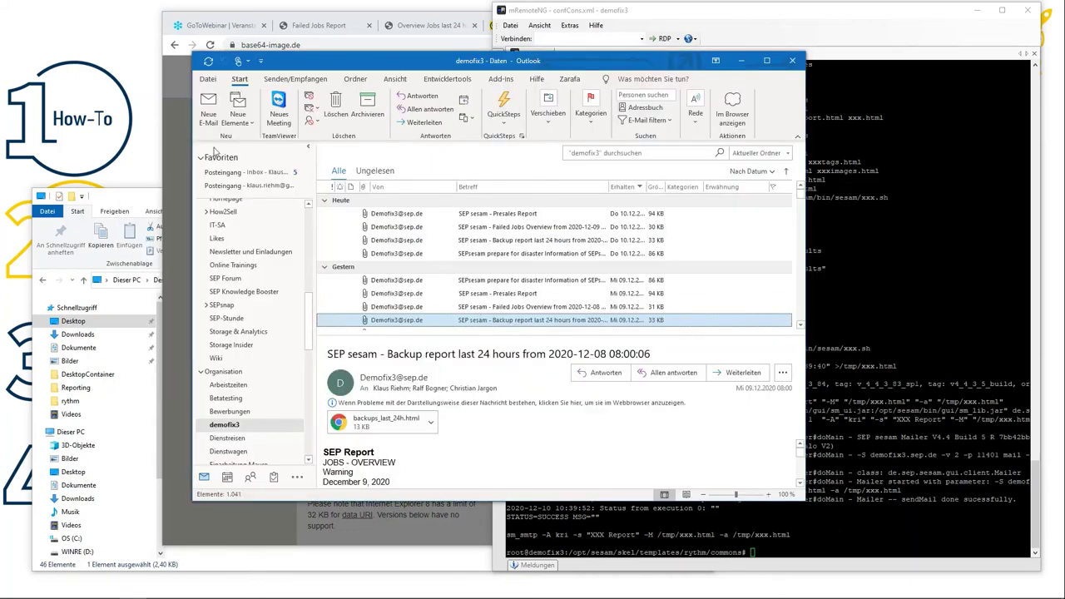
Step: Open the XXX Report mail in the favourite inbox and view its HTML report in the browser
{"action": "left_click", "coordinate": [256, 173]}
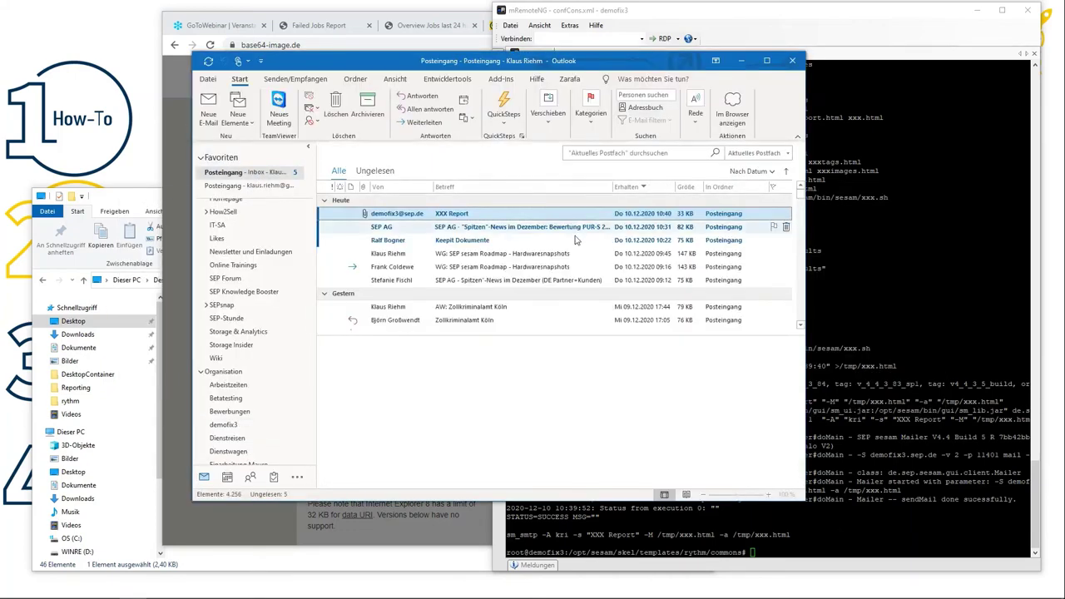
{"action": "left_click", "coordinate": [453, 214]}
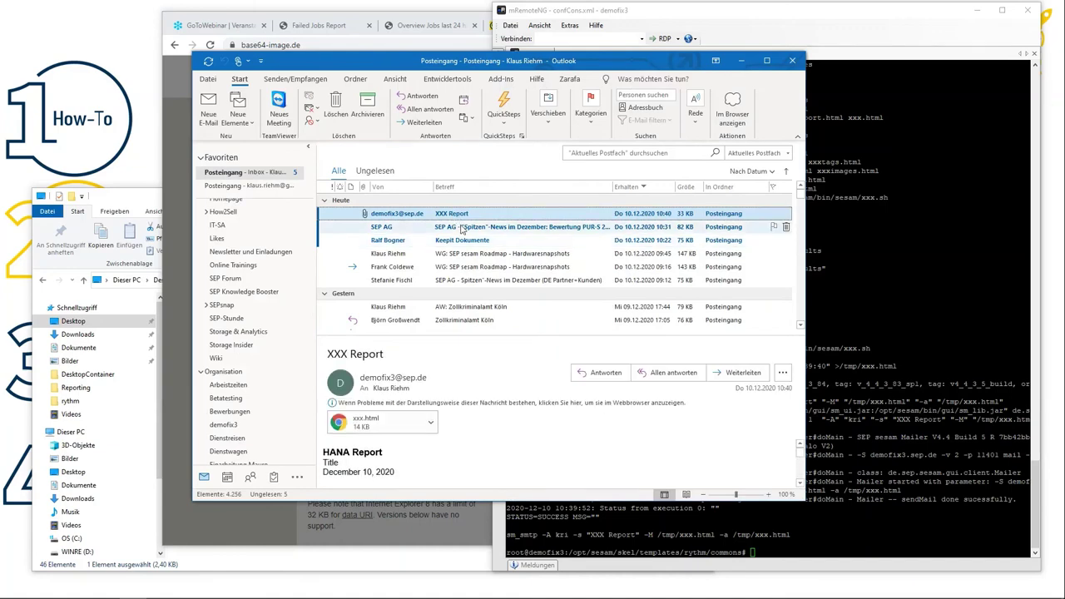
{"action": "left_click", "coordinate": [458, 226]}
{"action": "left_click", "coordinate": [458, 217]}
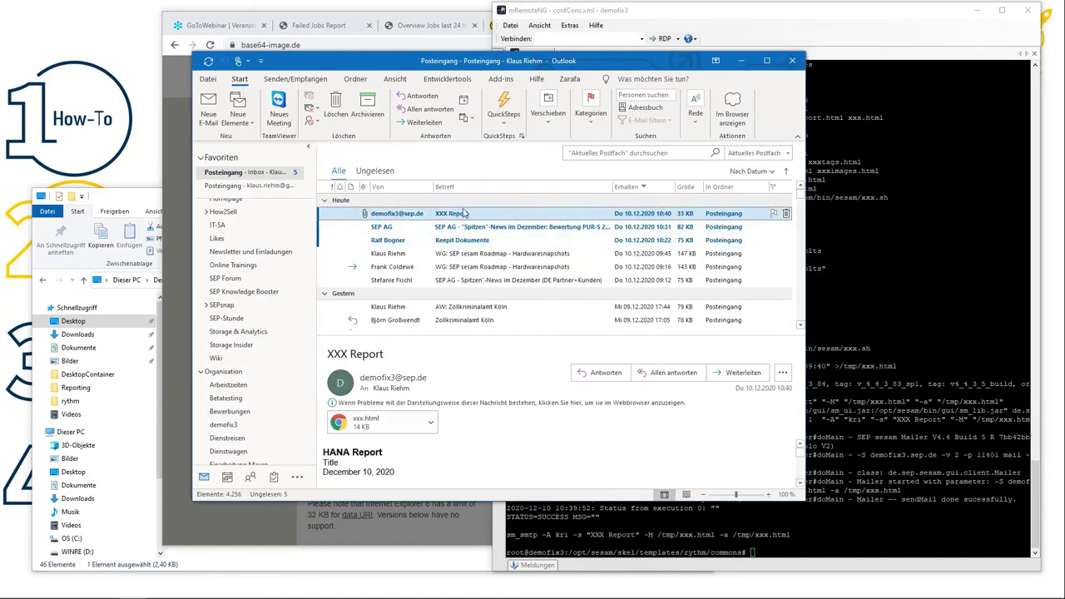
{"action": "left_click", "coordinate": [734, 117]}
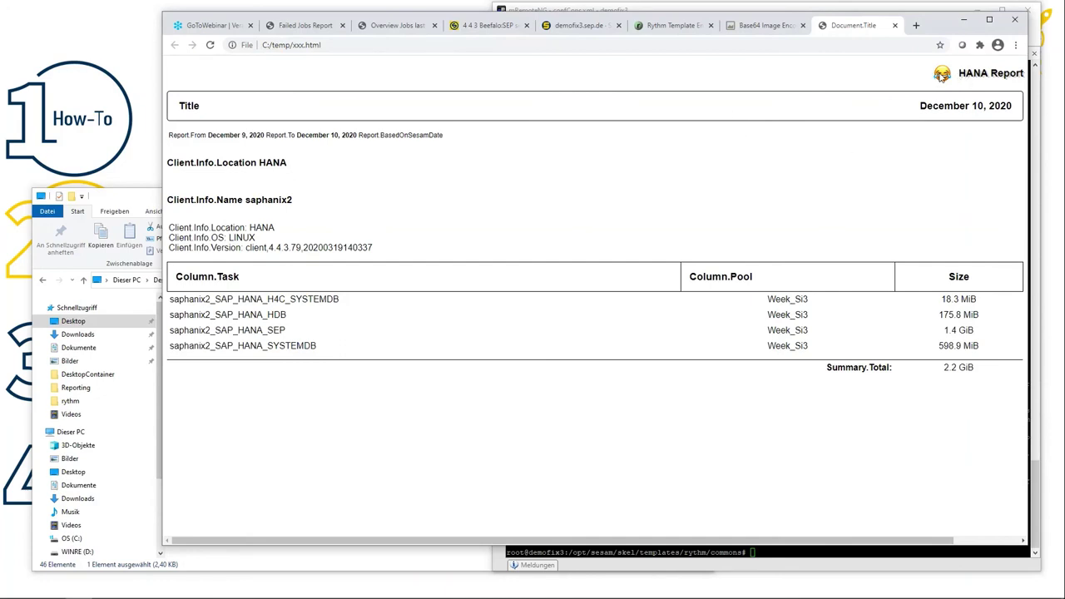
Step: Examine the SAP HANA task rows in the HANA Report page
{"action": "triple_click", "coordinate": [169, 303]}
{"action": "left_click", "coordinate": [296, 352]}
{"action": "left_click_drag", "start_coordinate": [243, 299], "coordinate": [261, 300]}
{"action": "left_click", "coordinate": [250, 325]}
{"action": "key", "text": "alt+Tab"}
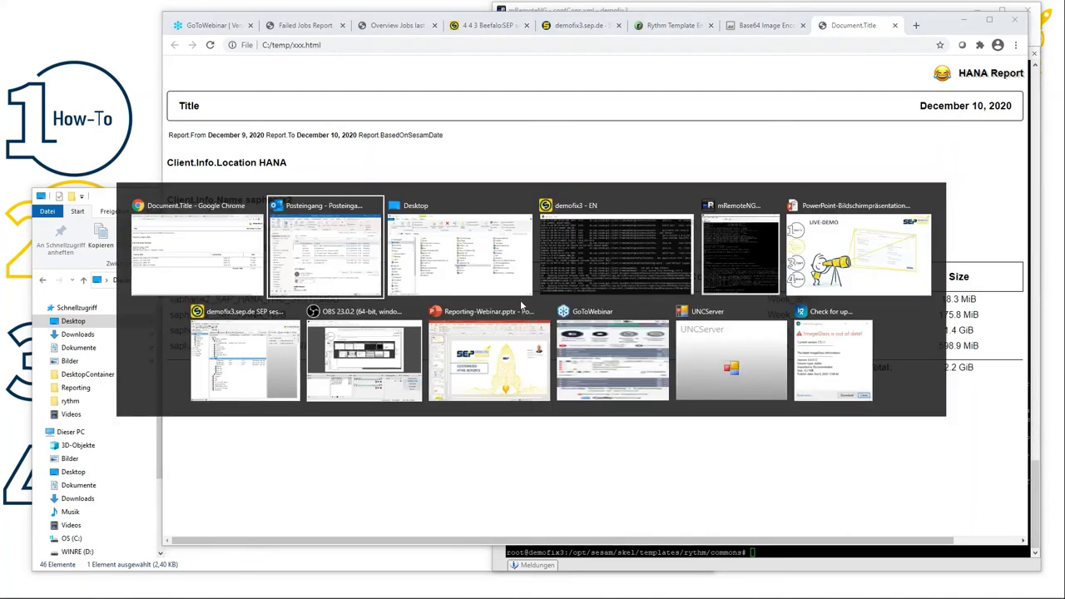
{"action": "key", "text": "alt+Tab"}
{"action": "key", "text": "alt+Tab"}
{"action": "key", "text": "alt+Tab"}
{"action": "key", "text": "alt+Tab"}
{"action": "key", "text": "alt+Tab"}
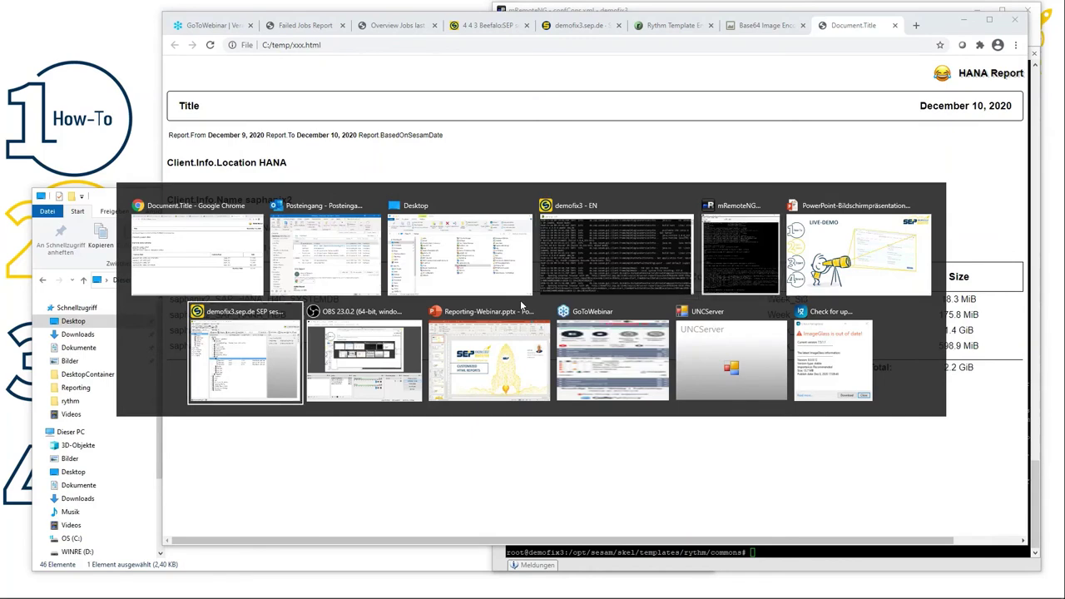
{"action": "key", "text": "Escape"}
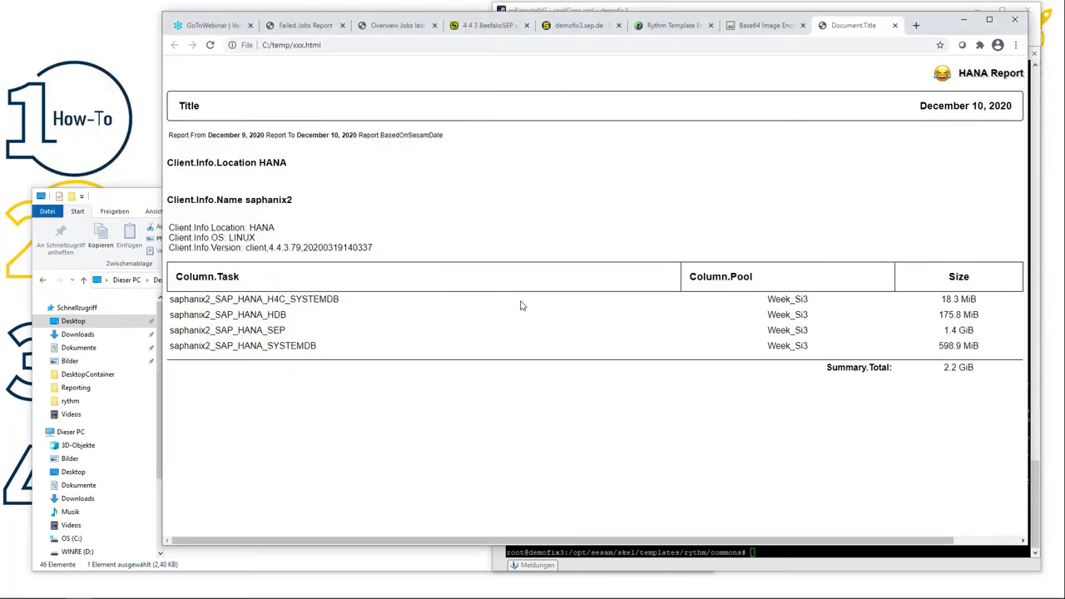
Step: Switch to the SEP sesam GUI, hide the topology filter pane and collapse the SAP and Databases_Applications locations
{"action": "key", "text": "alt+Tab"}
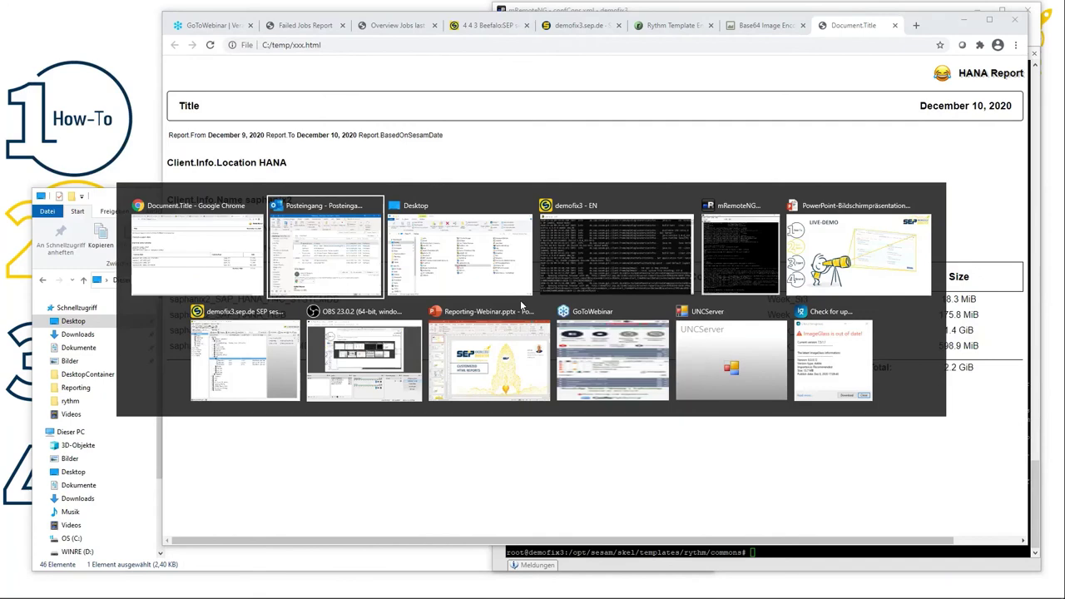
{"action": "key", "text": "Tab"}
{"action": "key", "text": "Tab"}
{"action": "key", "text": "Tab"}
{"action": "key", "text": "Tab"}
{"action": "key", "text": "Tab"}
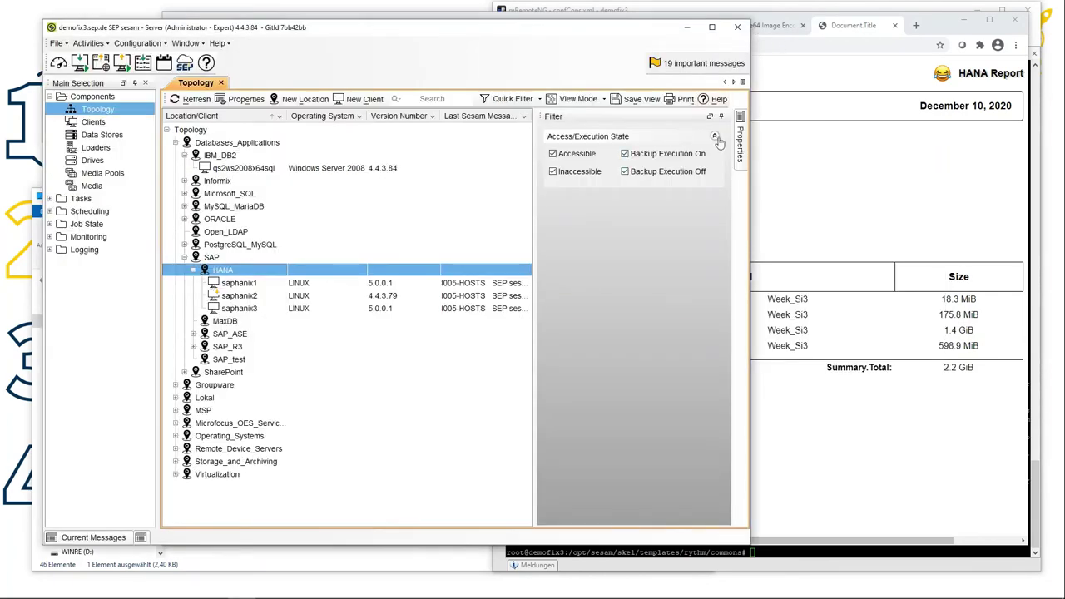
{"action": "left_click", "coordinate": [721, 117]}
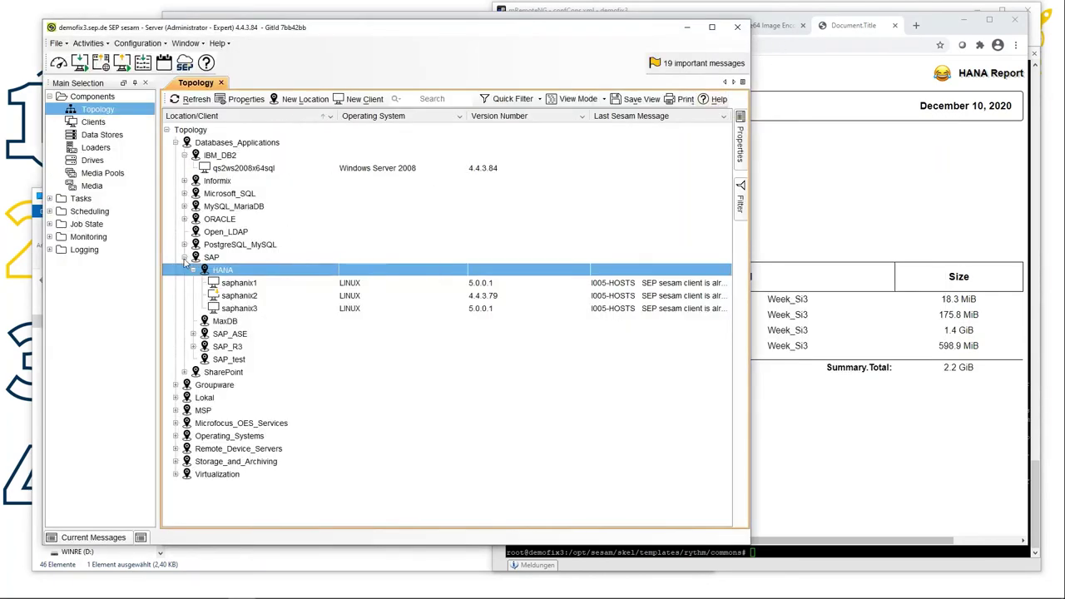
{"action": "left_click", "coordinate": [185, 258]}
{"action": "left_click", "coordinate": [176, 142]}
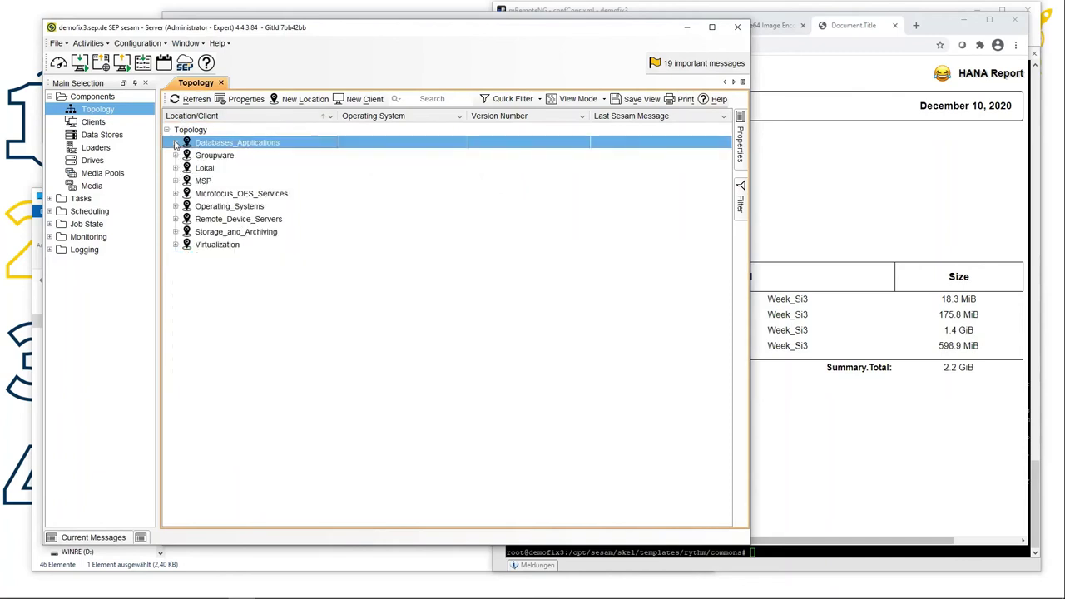
Step: Open the list of configured commands, enlarge its window and look through the existing entries
{"action": "left_click", "coordinate": [138, 43]}
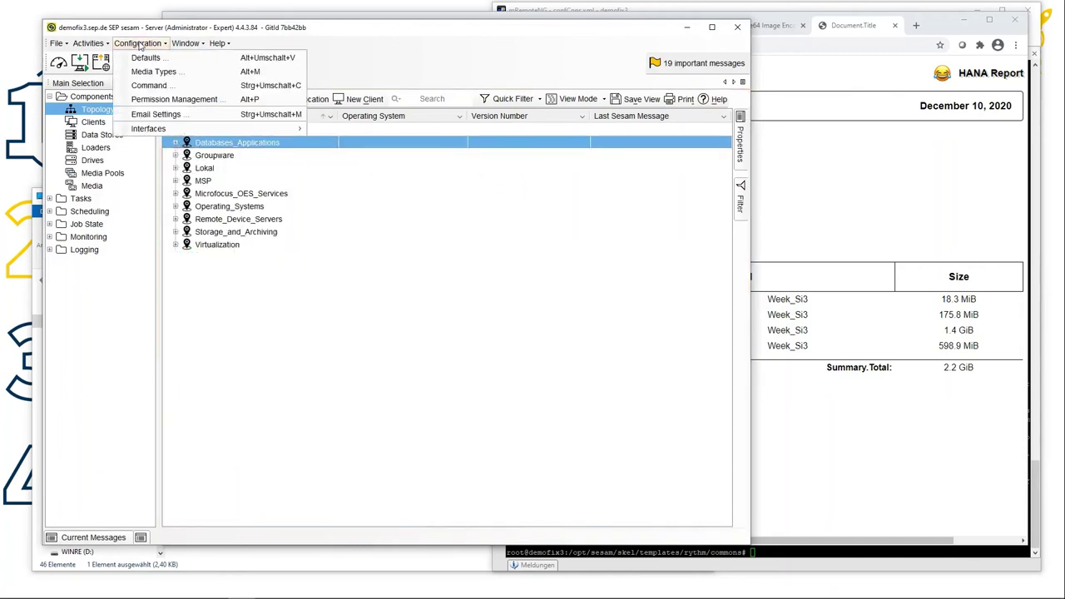
{"action": "left_click", "coordinate": [153, 89]}
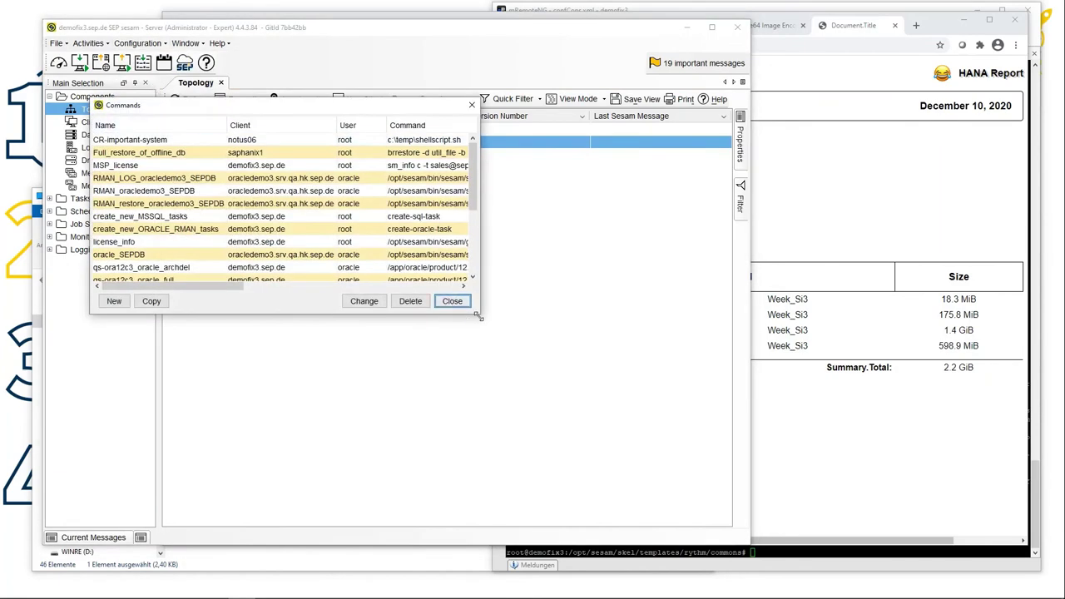
{"action": "left_click_drag", "start_coordinate": [480, 316], "coordinate": [691, 418]}
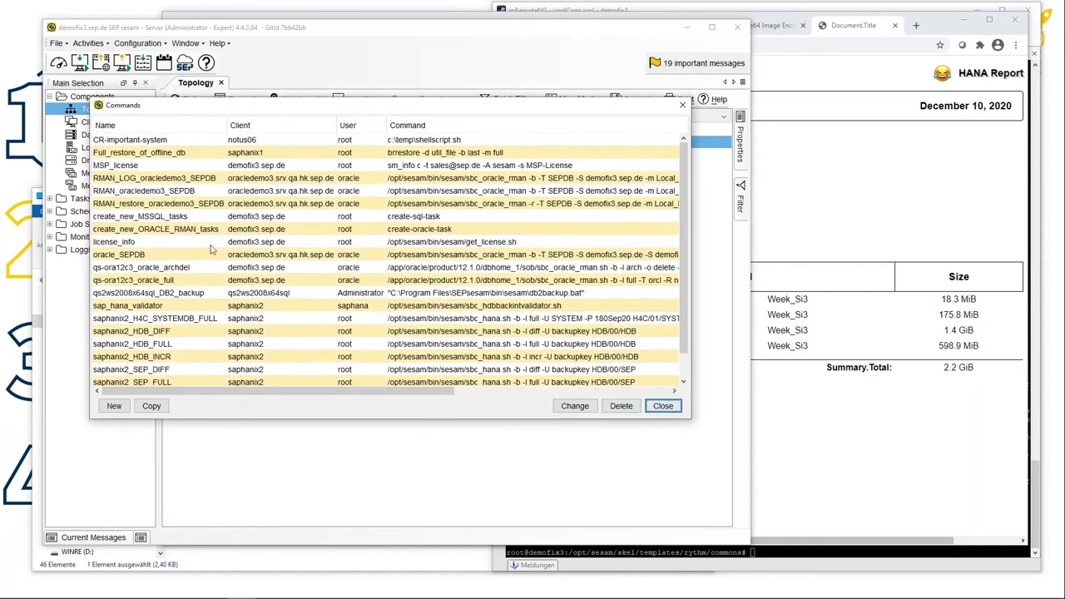
{"action": "scroll", "coordinate": [210, 248], "scroll_direction": "down", "scroll_amount": 1}
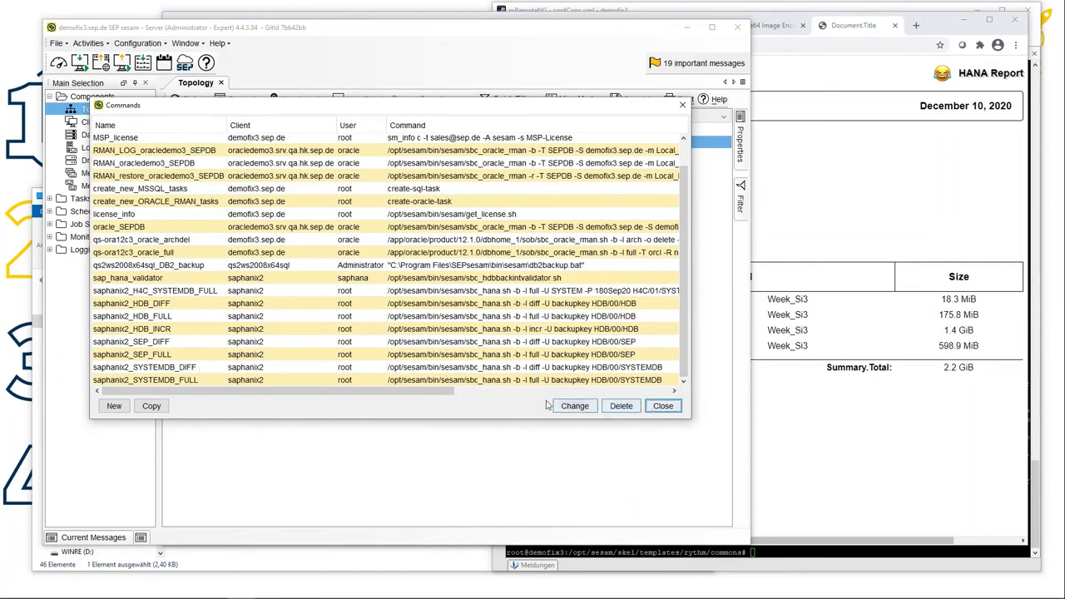
Step: Create a new command named xxx for the client demofix3.sep.de
{"action": "left_click", "coordinate": [114, 406]}
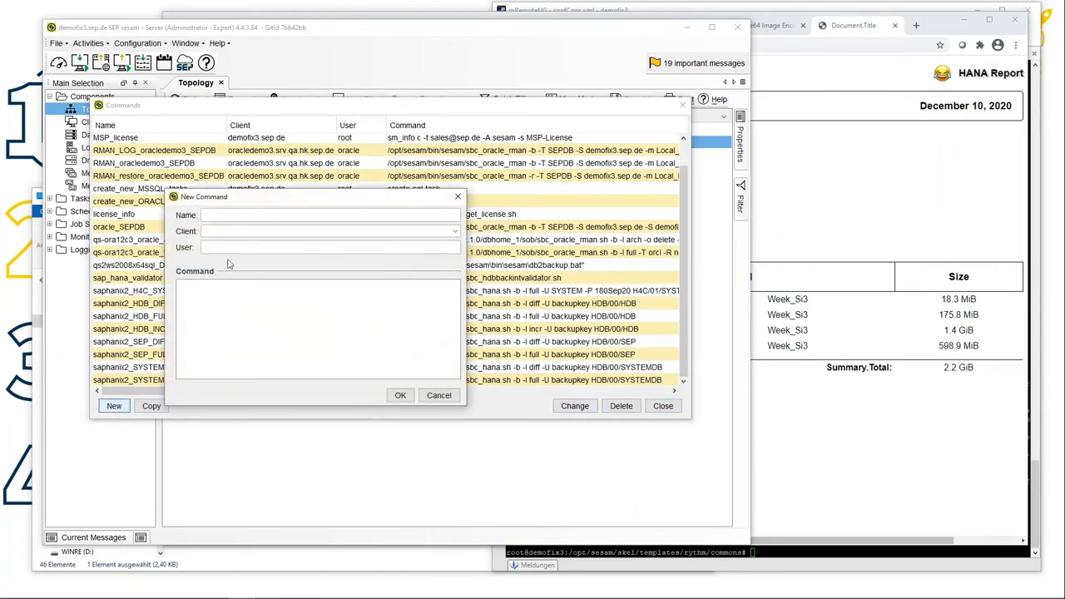
{"action": "left_click", "coordinate": [253, 214]}
{"action": "type", "text": "xxx"}
{"action": "left_click", "coordinate": [243, 232]}
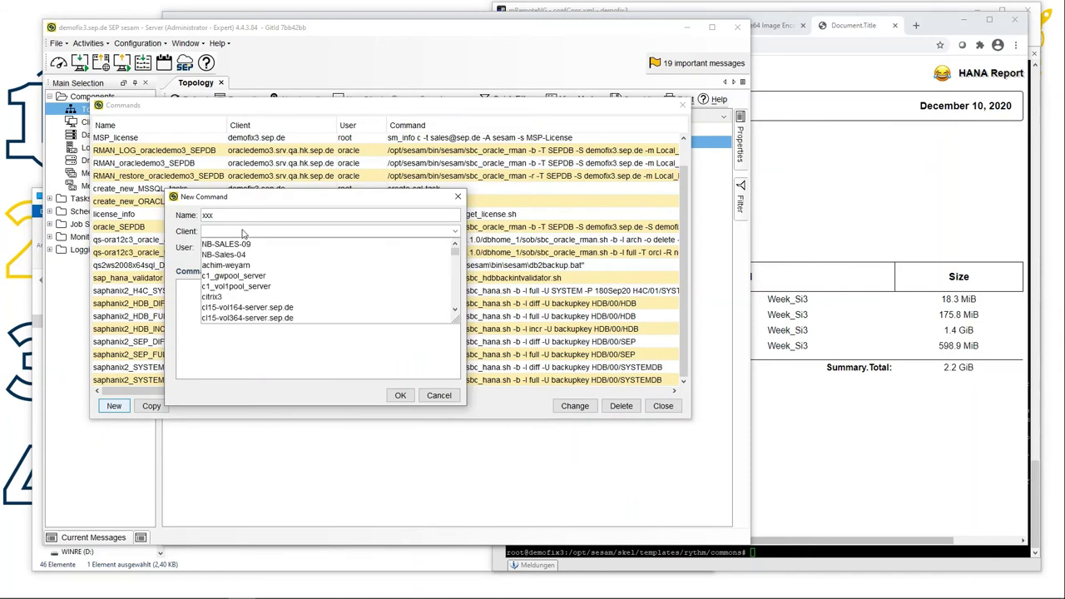
{"action": "scroll", "coordinate": [250, 266], "scroll_direction": "down", "scroll_amount": 3}
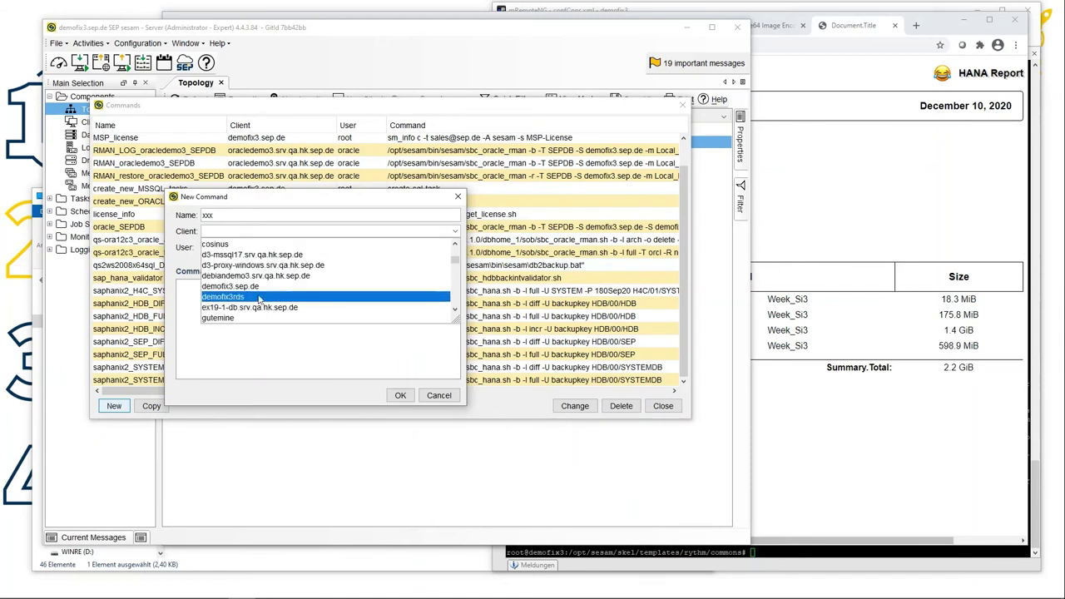
{"action": "left_click", "coordinate": [258, 289]}
Step: Set the new command's user to root and its command to /opt/sesam/bin/sesam/xxx.sh, then save it and close the command list
{"action": "left_click", "coordinate": [270, 246]}
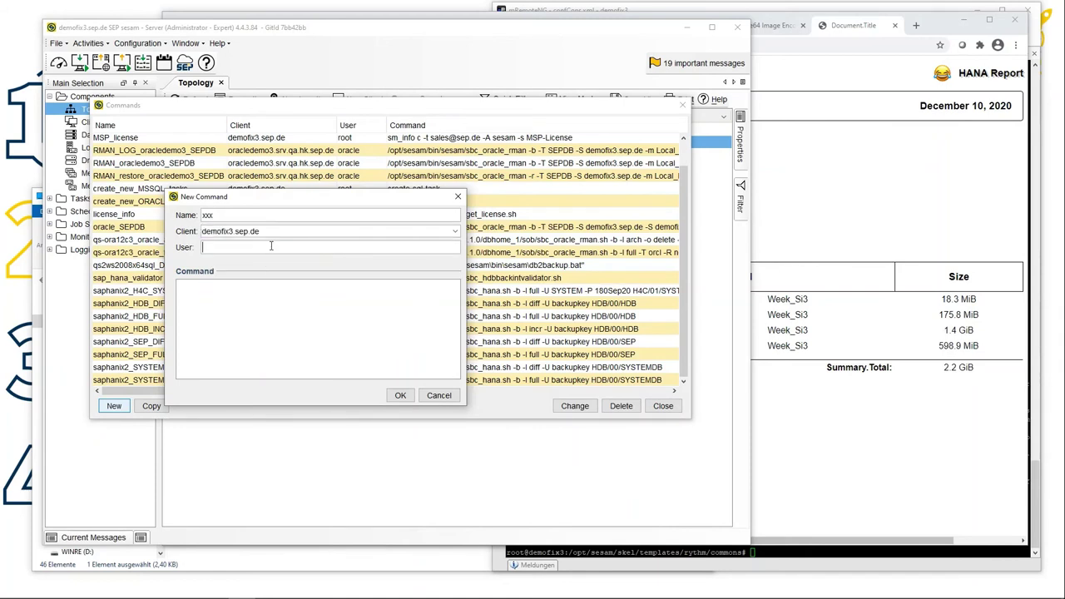
{"action": "type", "text": "root"}
{"action": "left_click", "coordinate": [385, 305]}
{"action": "type", "text": "/opt/sesam/bin/sesam/xxx"}
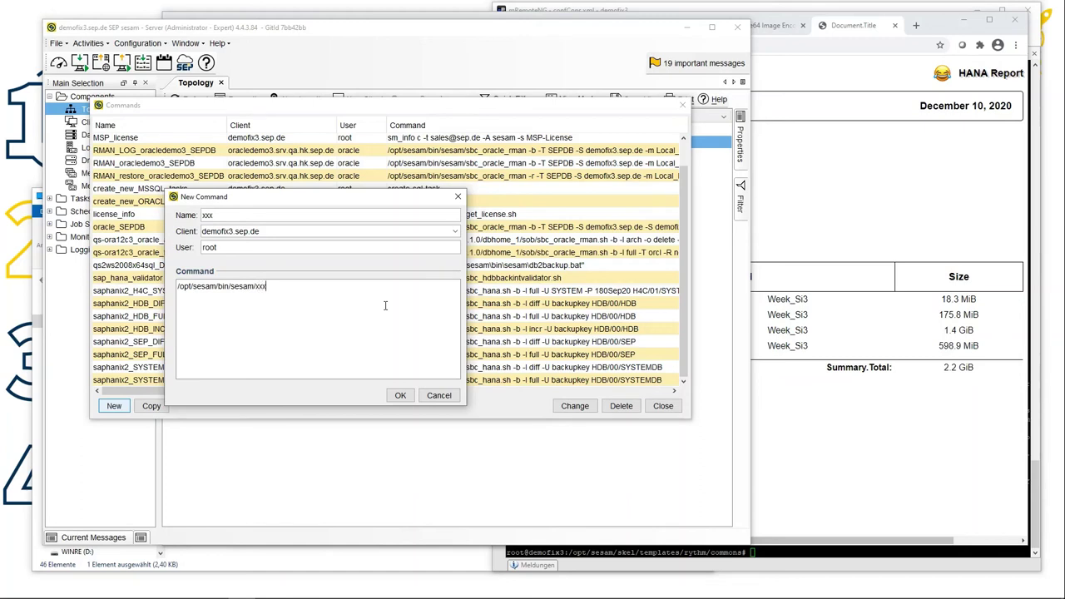
{"action": "type", "text": ".sh"}
{"action": "left_click", "coordinate": [399, 396]}
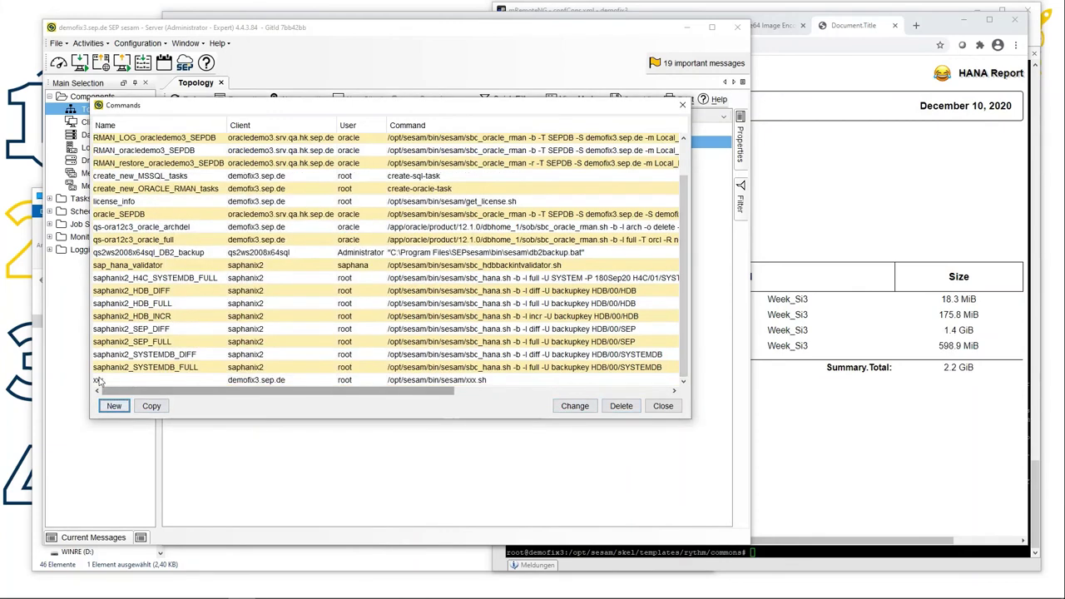
{"action": "left_click", "coordinate": [663, 405]}
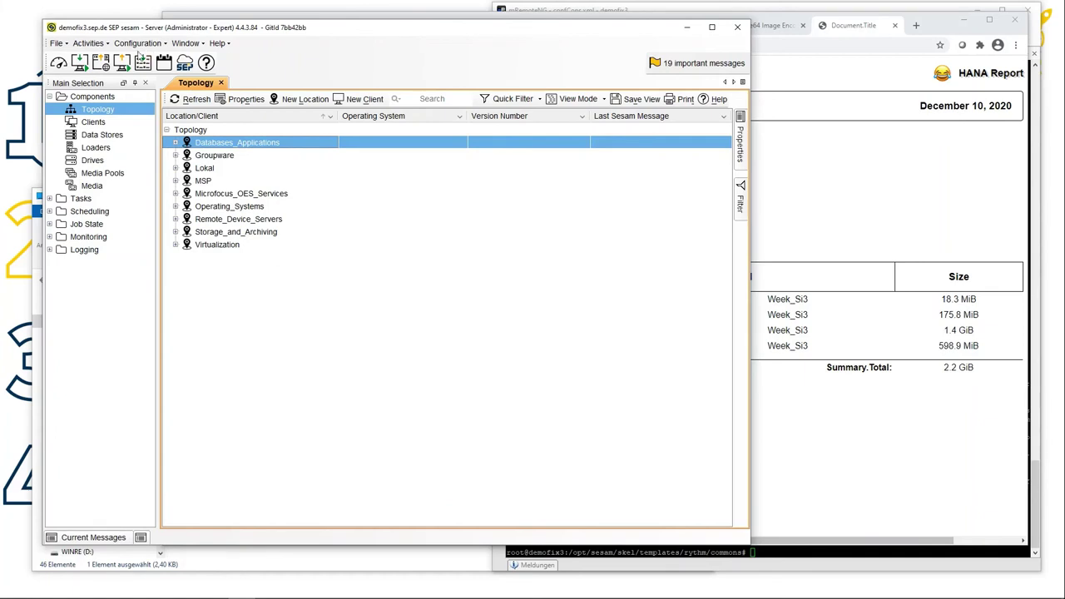
Step: Run the stored command xxx as an immediate start
{"action": "left_click", "coordinate": [102, 49]}
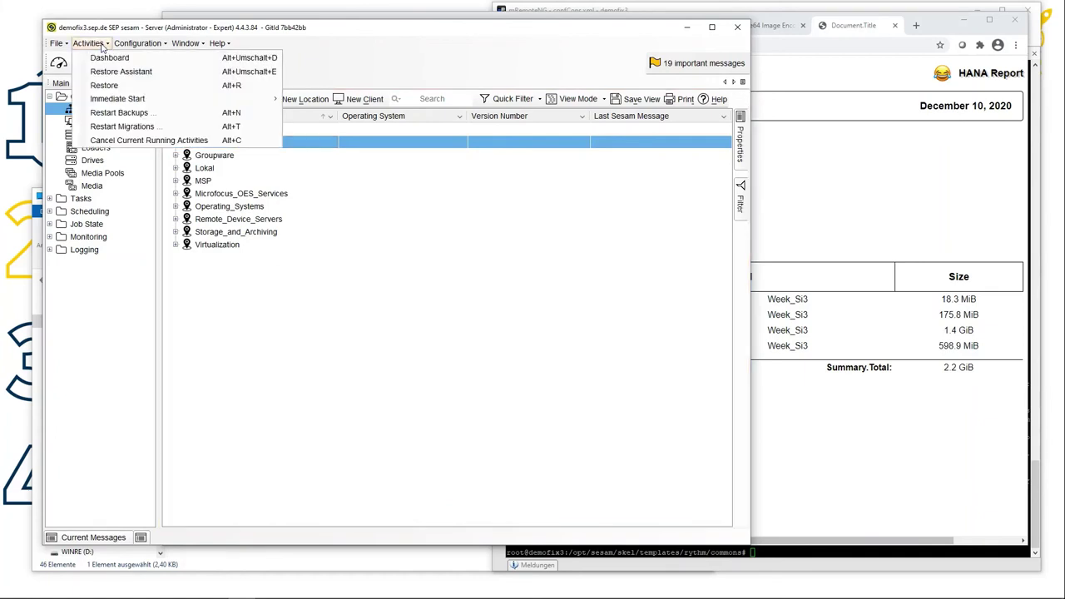
{"action": "mouse_move", "coordinate": [135, 100]}
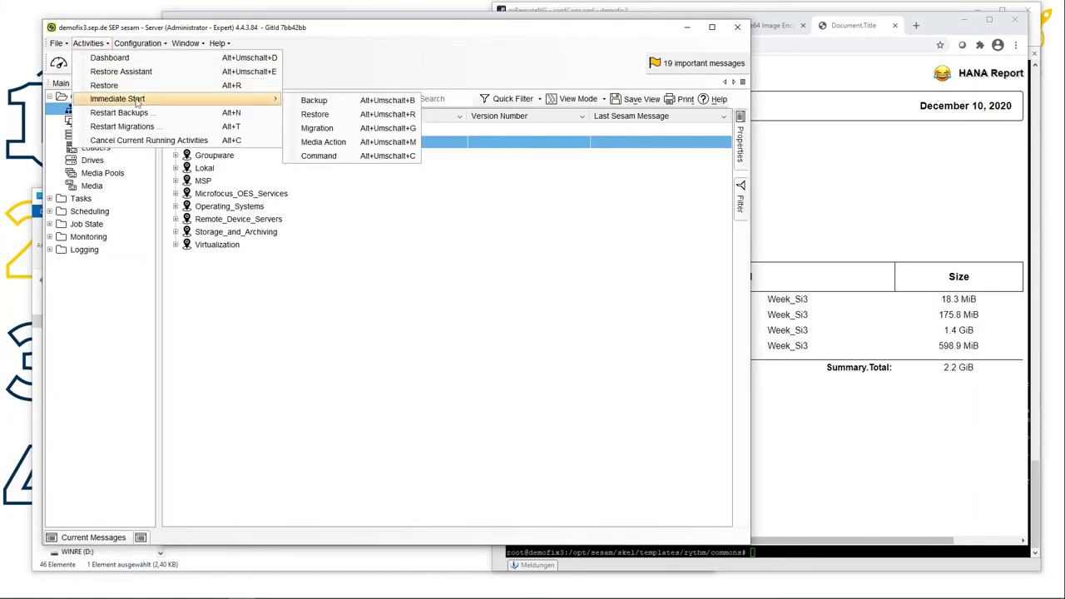
{"action": "left_click", "coordinate": [331, 158]}
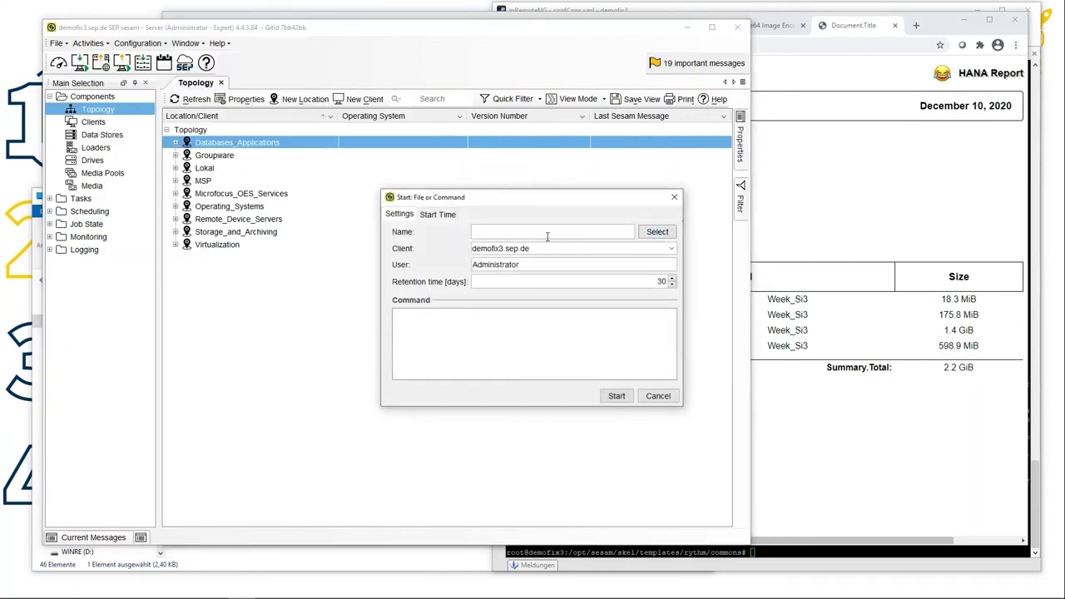
{"action": "left_click", "coordinate": [657, 231]}
{"action": "scroll", "coordinate": [420, 218], "scroll_direction": "down", "scroll_amount": 4}
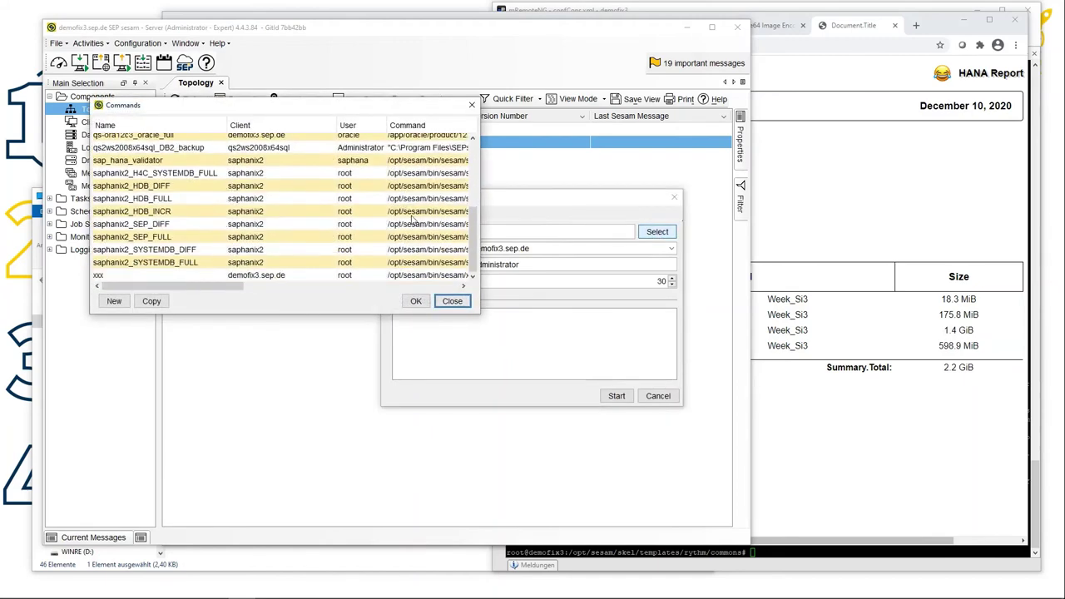
{"action": "left_click", "coordinate": [101, 275]}
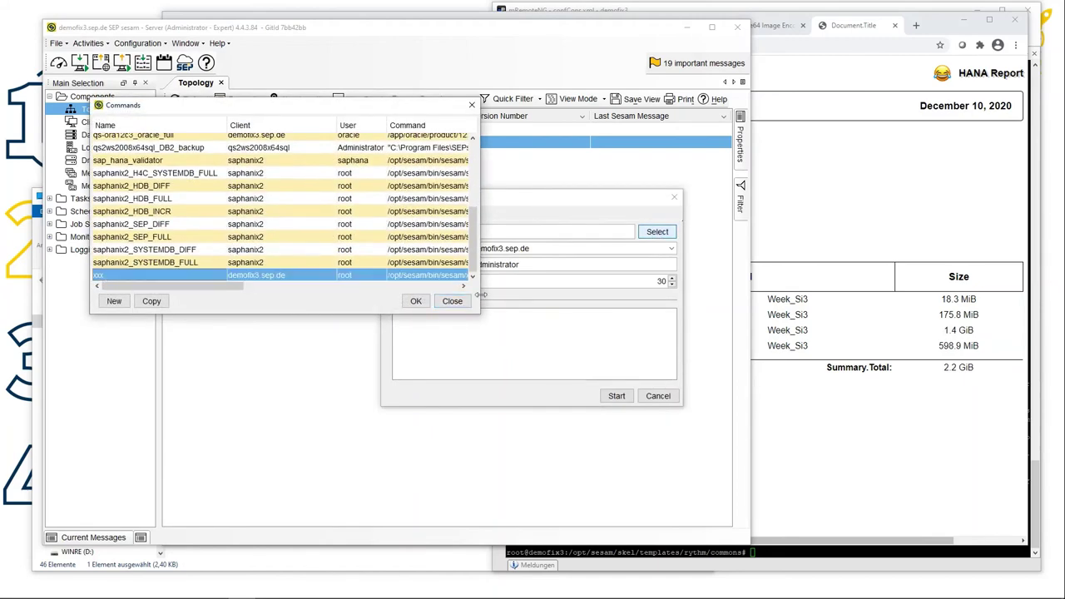
{"action": "left_click", "coordinate": [416, 301]}
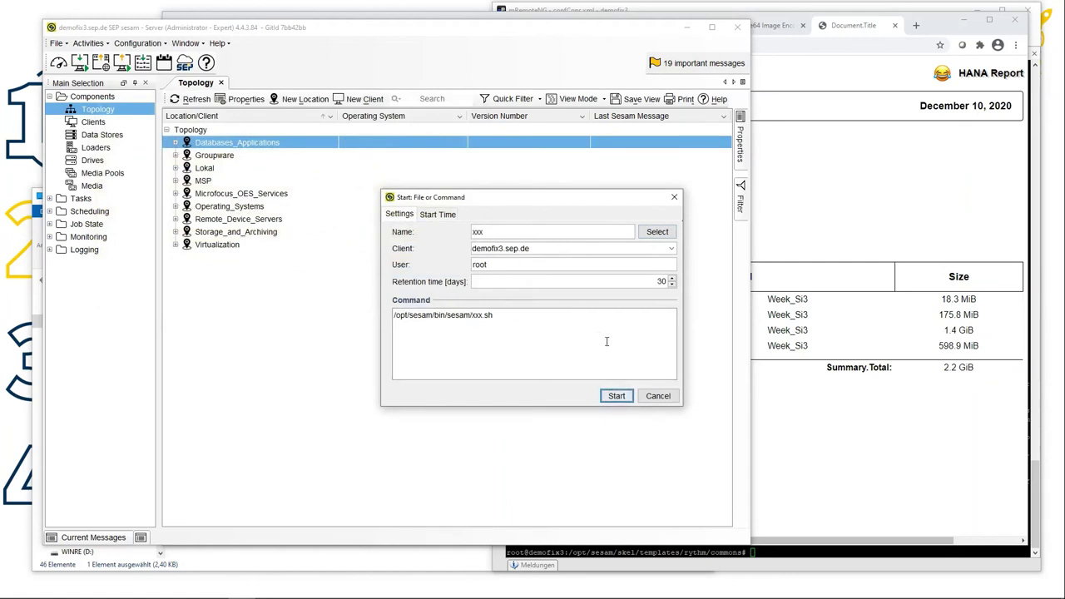
{"action": "left_click", "coordinate": [615, 396]}
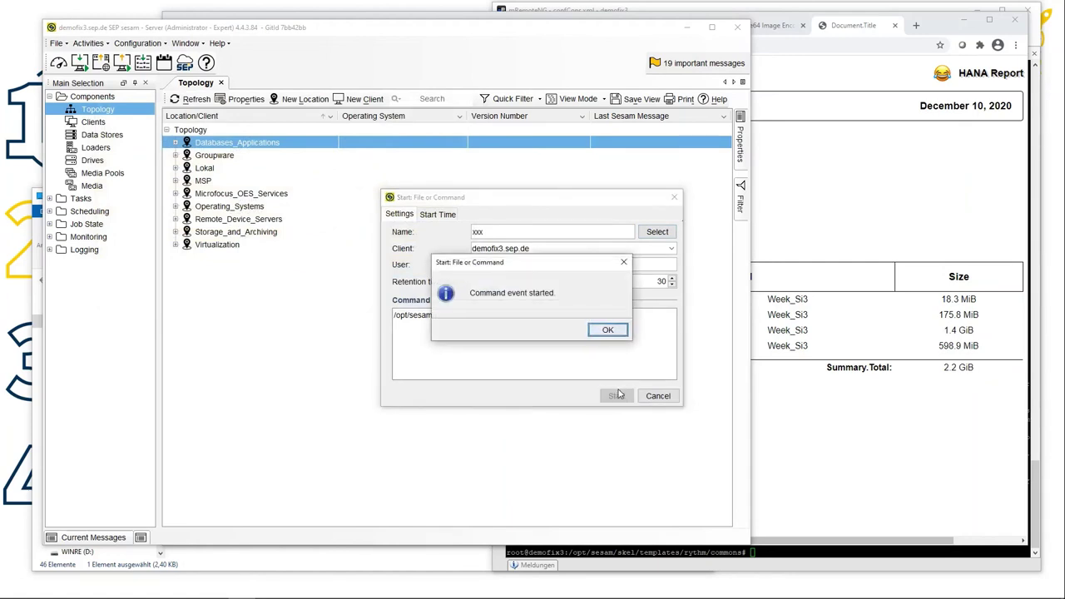
{"action": "left_click", "coordinate": [608, 331]}
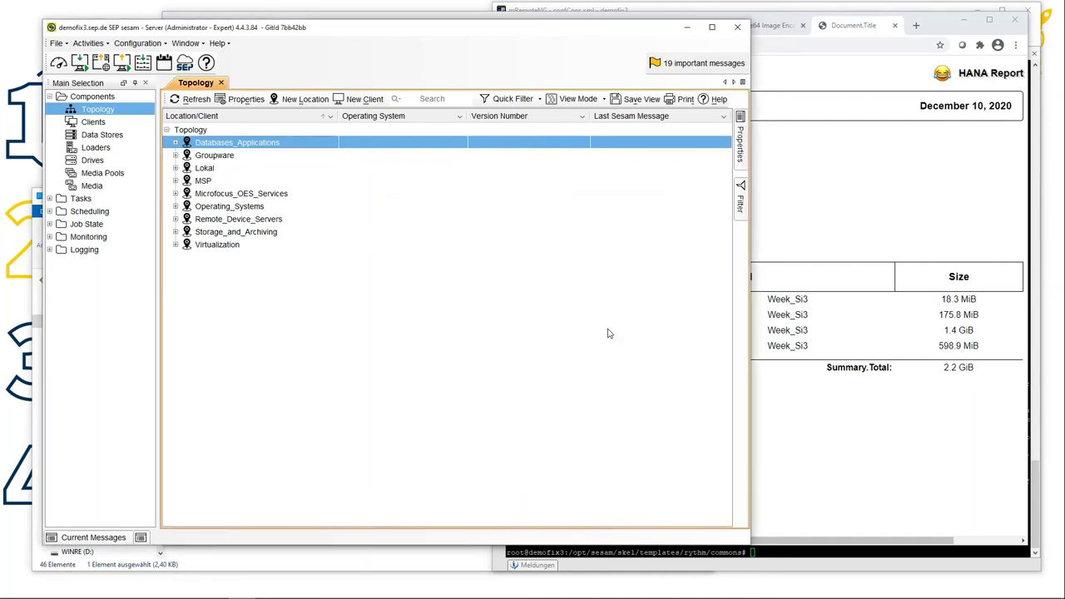
Step: Open the backup results under Job State and check the state of the xxx task
{"action": "left_click", "coordinate": [50, 224]}
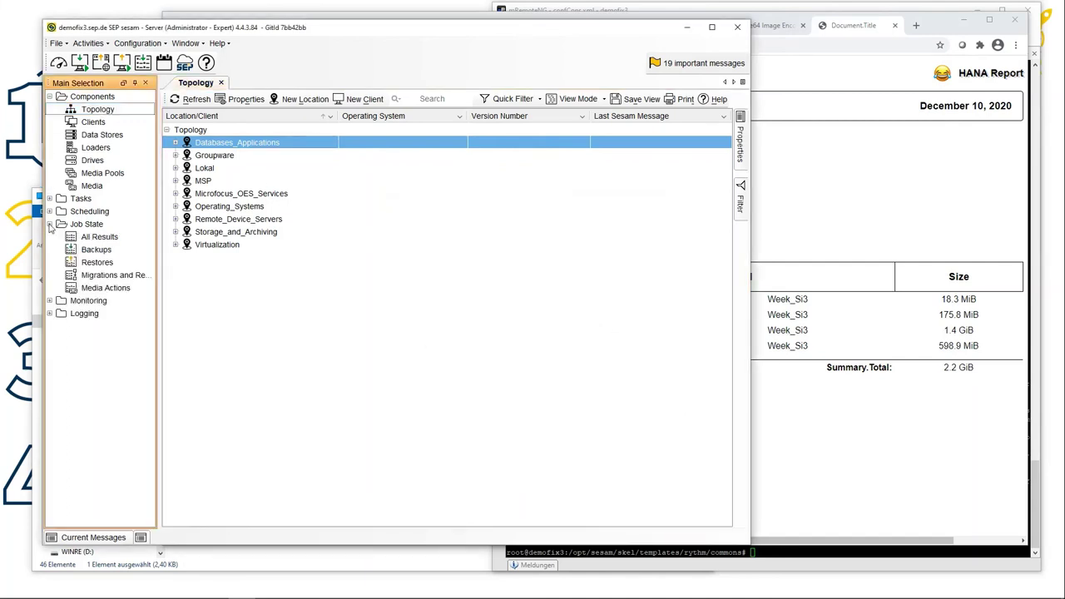
{"action": "left_click", "coordinate": [100, 249]}
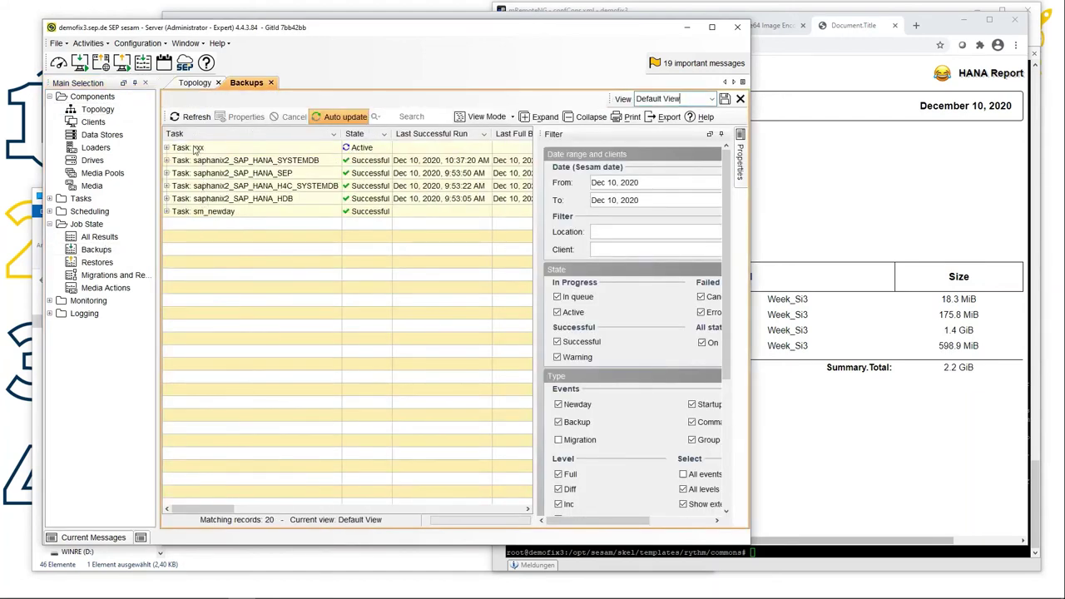
{"action": "left_click", "coordinate": [168, 148]}
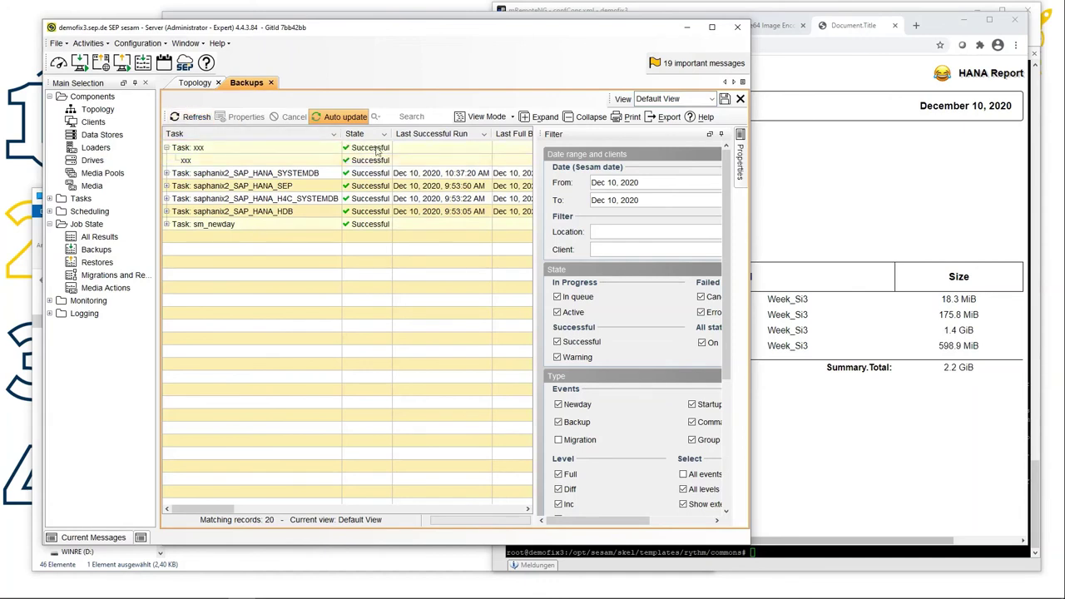
{"action": "mouse_move", "coordinate": [367, 153]}
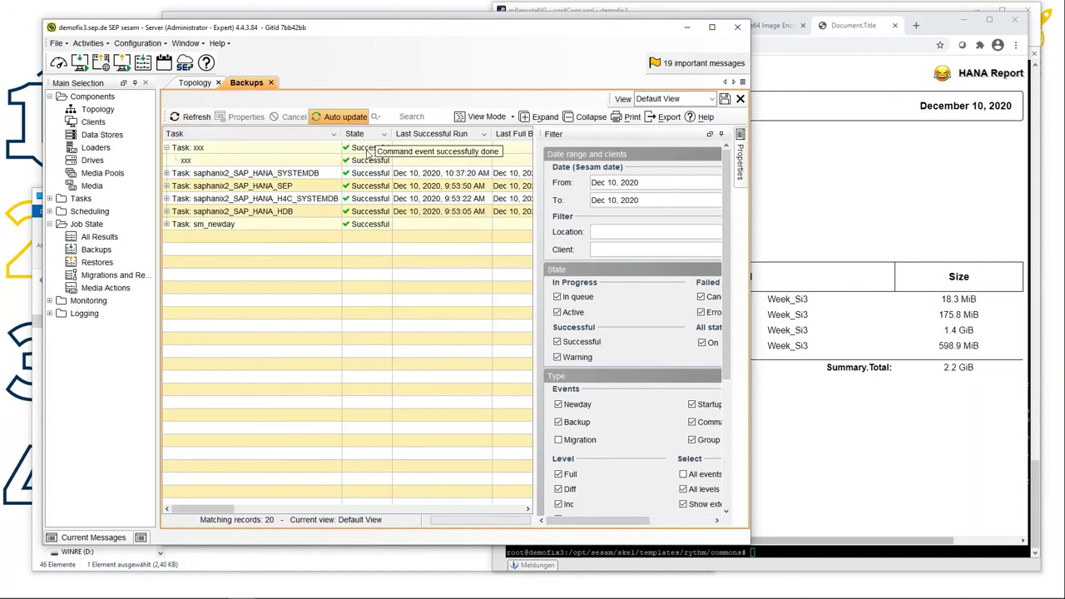
Step: Switch to Outlook and view the newest XXX Report e-mail in the browser, then minimize the browser window
{"action": "key", "text": "alt+Tab"}
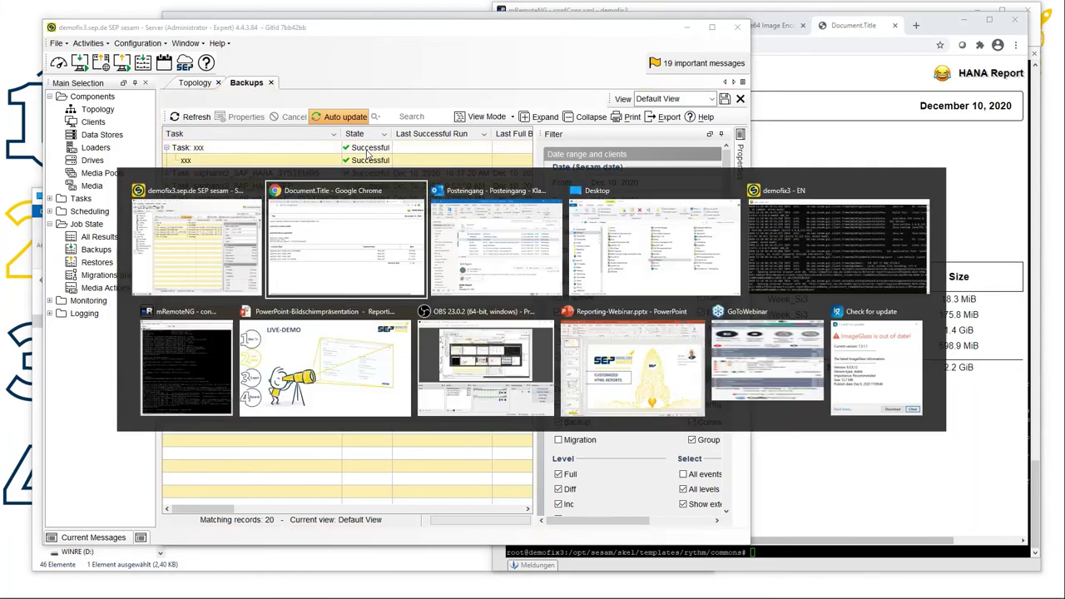
{"action": "key", "text": "alt+Tab"}
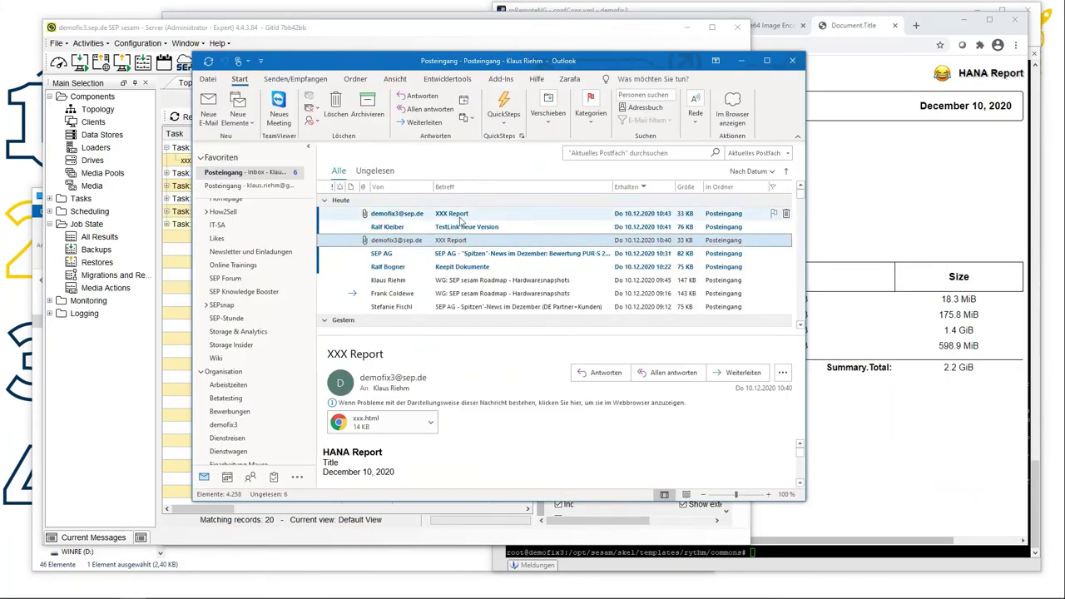
{"action": "left_click", "coordinate": [461, 217]}
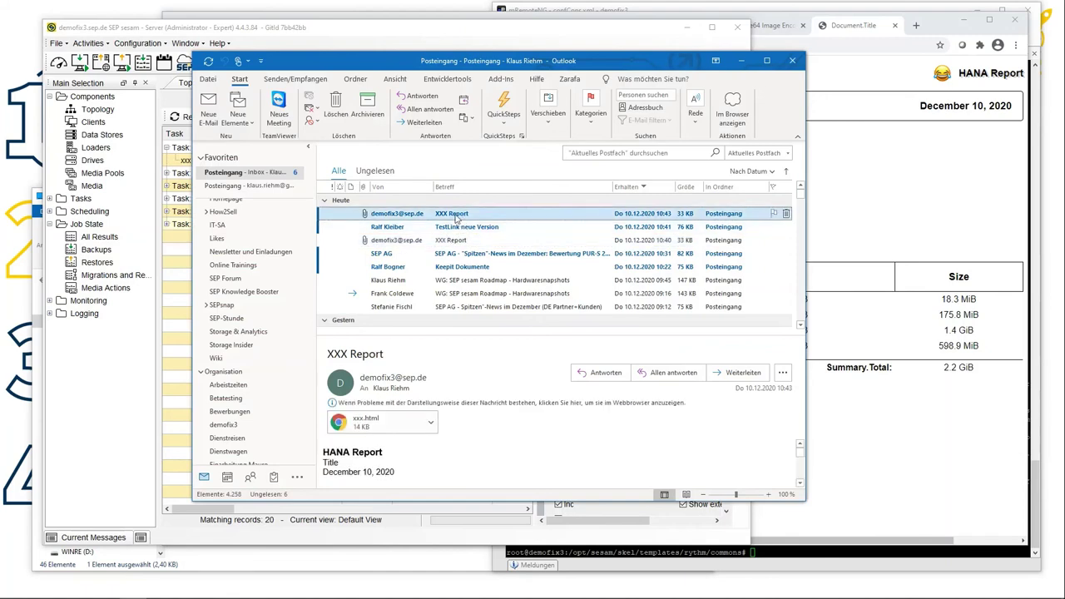
{"action": "left_click", "coordinate": [461, 229]}
{"action": "left_click", "coordinate": [458, 217]}
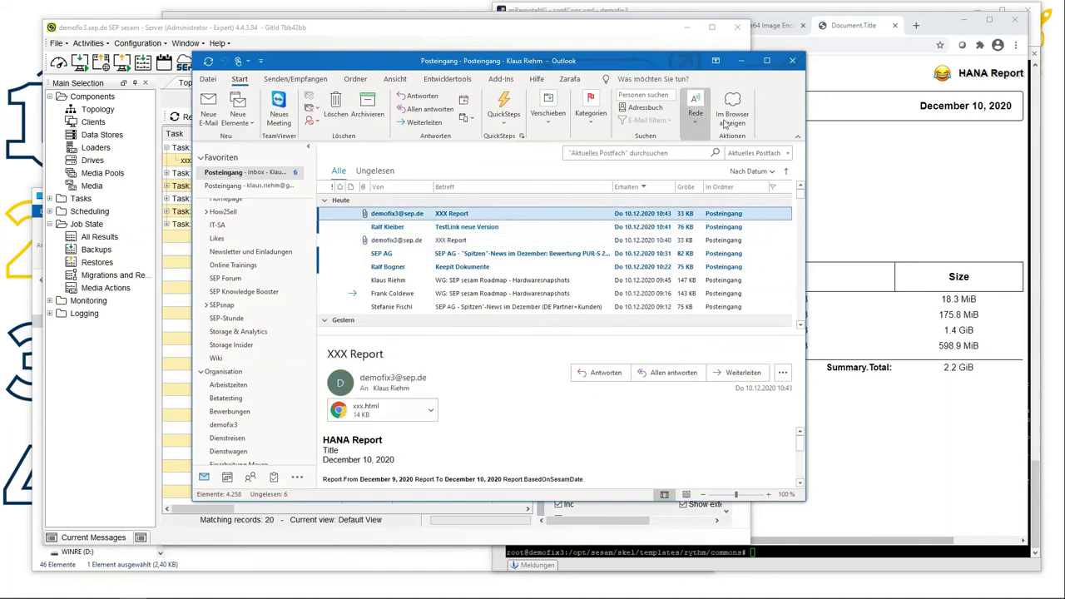
{"action": "left_click", "coordinate": [731, 119]}
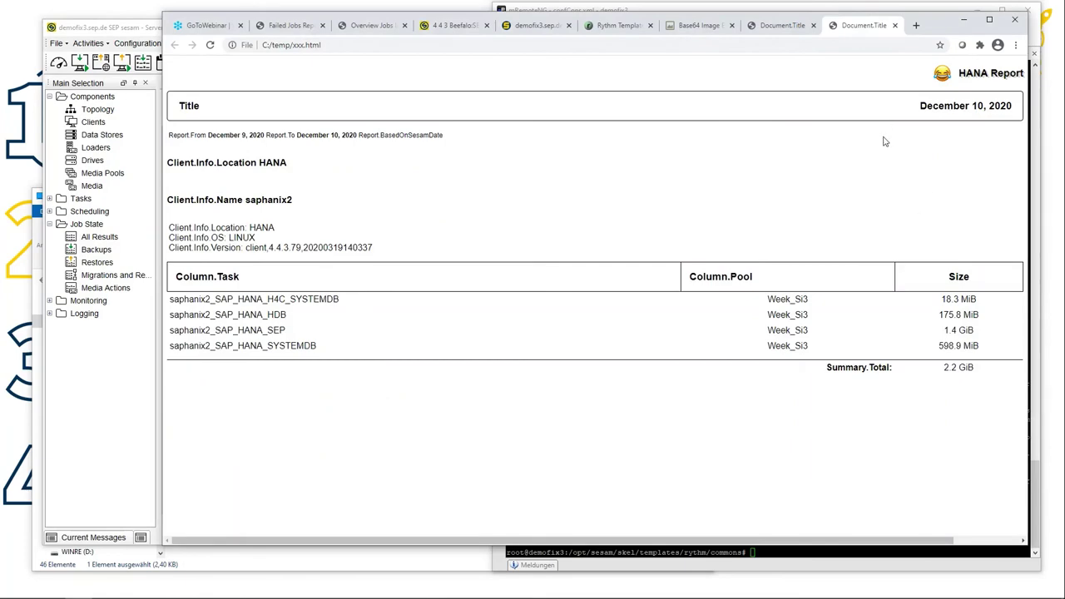
{"action": "left_click", "coordinate": [964, 19]}
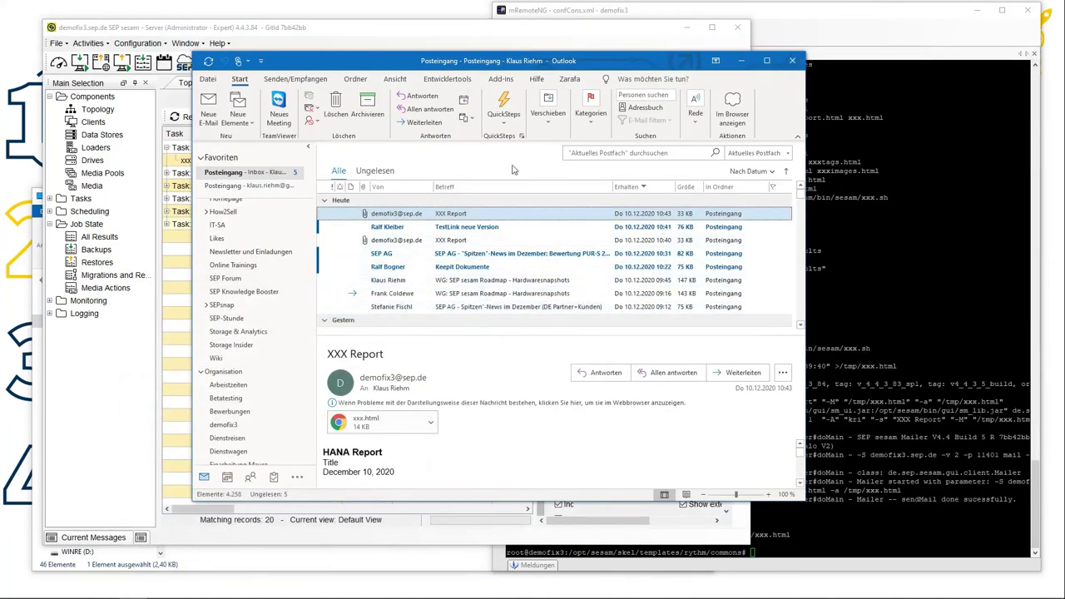
Step: Return to SEP sesam, open the schedules list and start a new schedule named xxx
{"action": "left_click", "coordinate": [204, 31]}
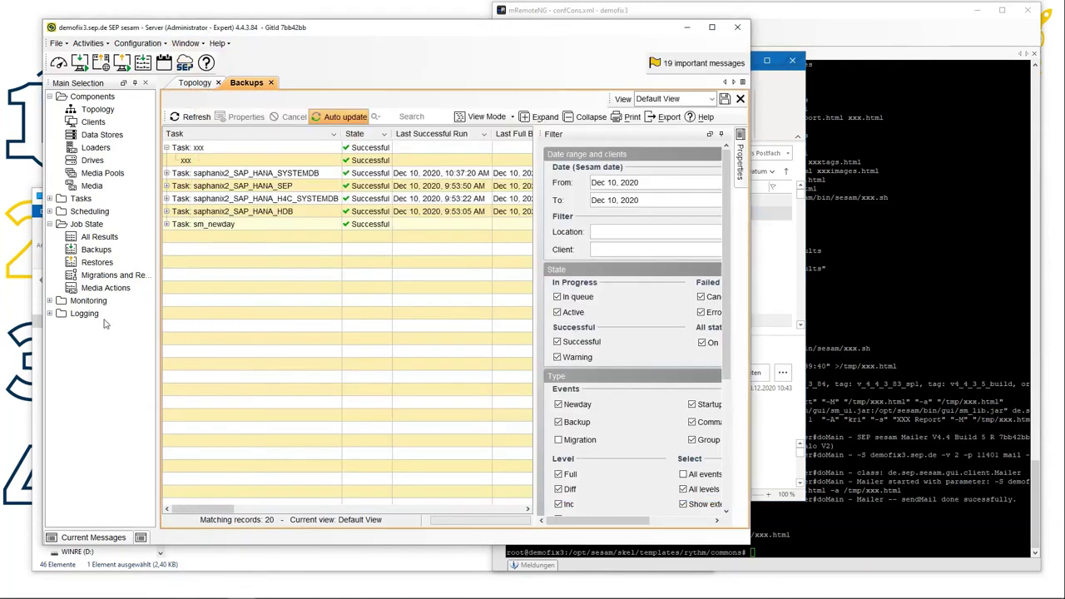
{"action": "left_click", "coordinate": [50, 212]}
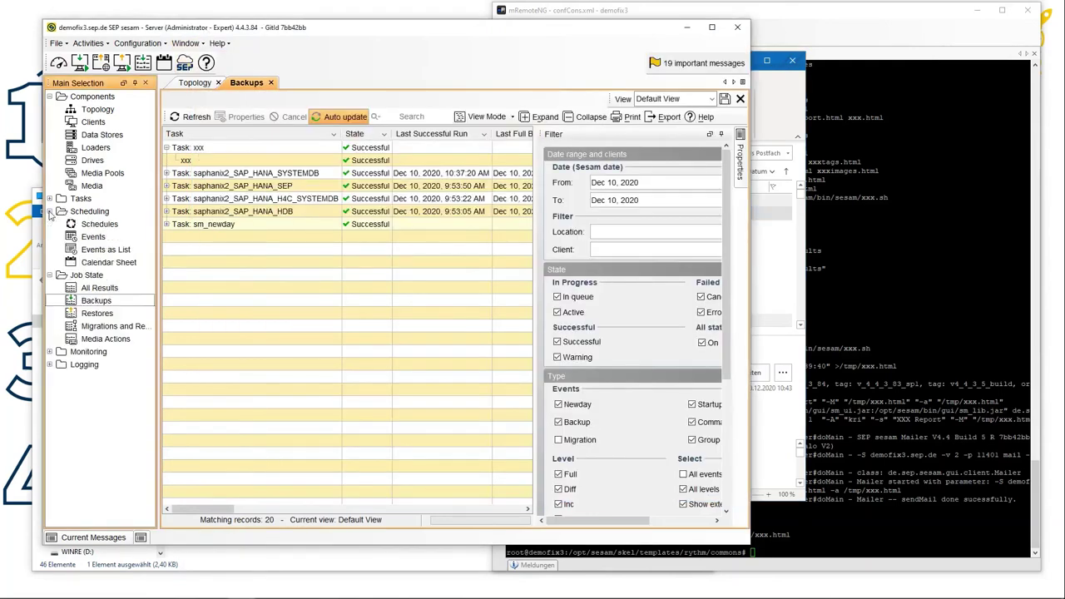
{"action": "left_click", "coordinate": [94, 227]}
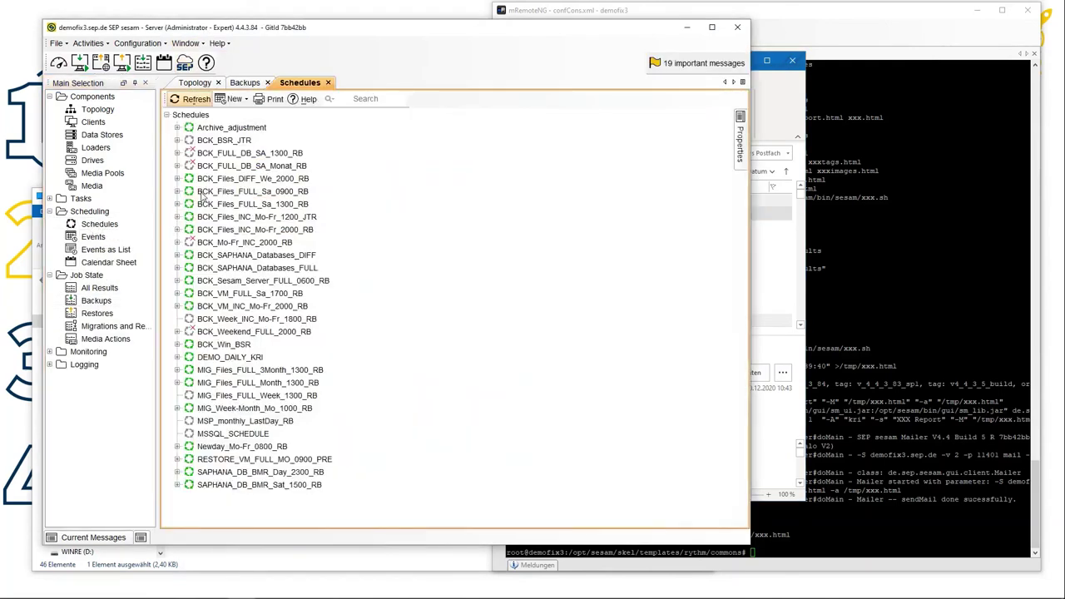
{"action": "left_click", "coordinate": [234, 99]}
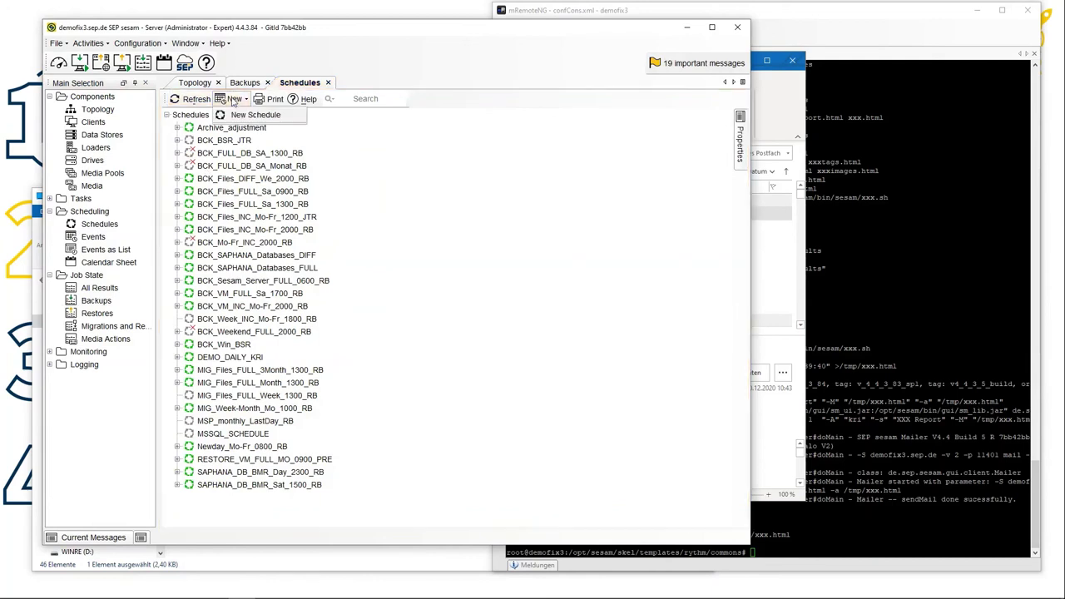
{"action": "left_click", "coordinate": [248, 117]}
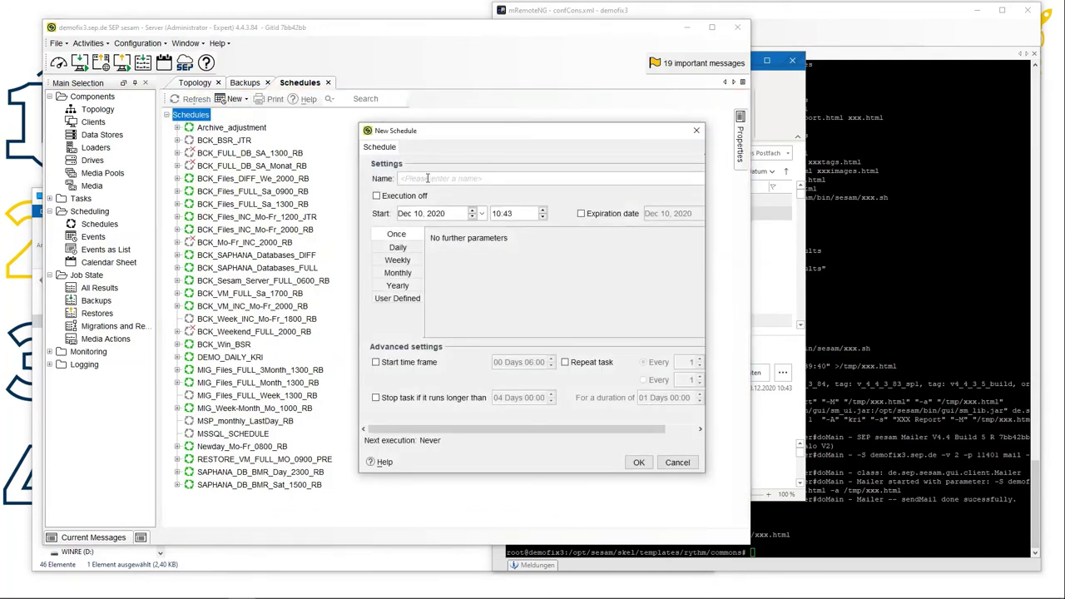
{"action": "type", "text": "xxx"}
Step: Try daily and weekly recurrence for the xxx schedule, with a weekly run on Sunday
{"action": "left_click", "coordinate": [403, 247]}
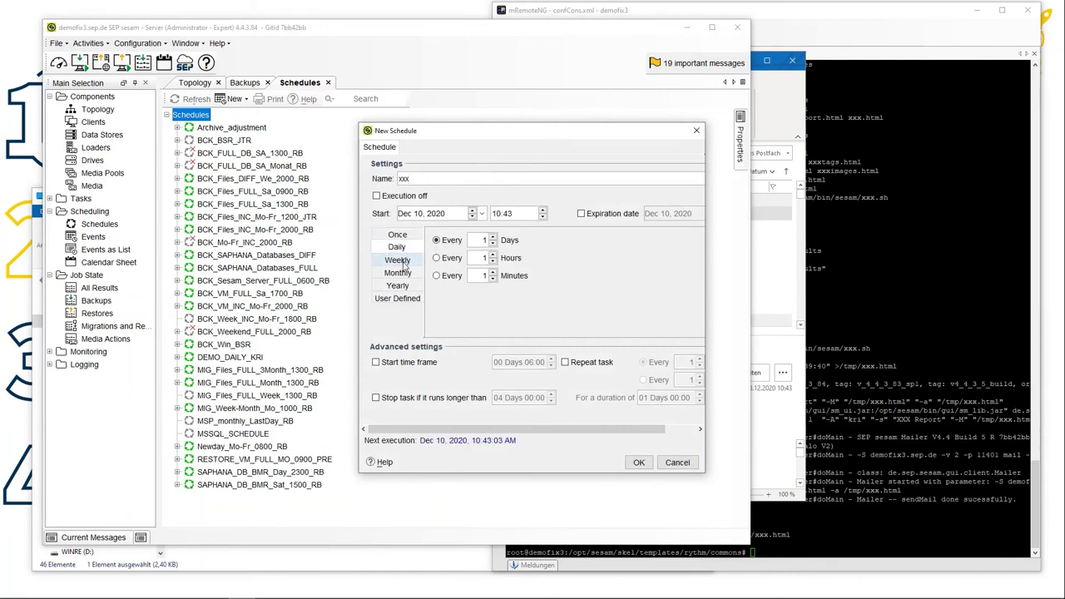
{"action": "left_click", "coordinate": [404, 263]}
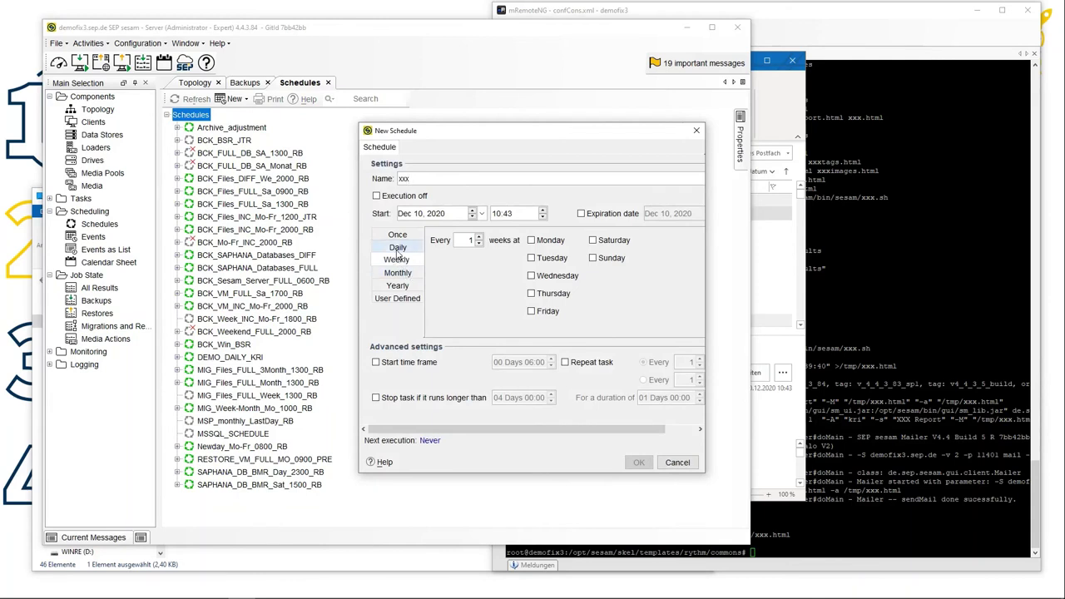
{"action": "left_click", "coordinate": [397, 250]}
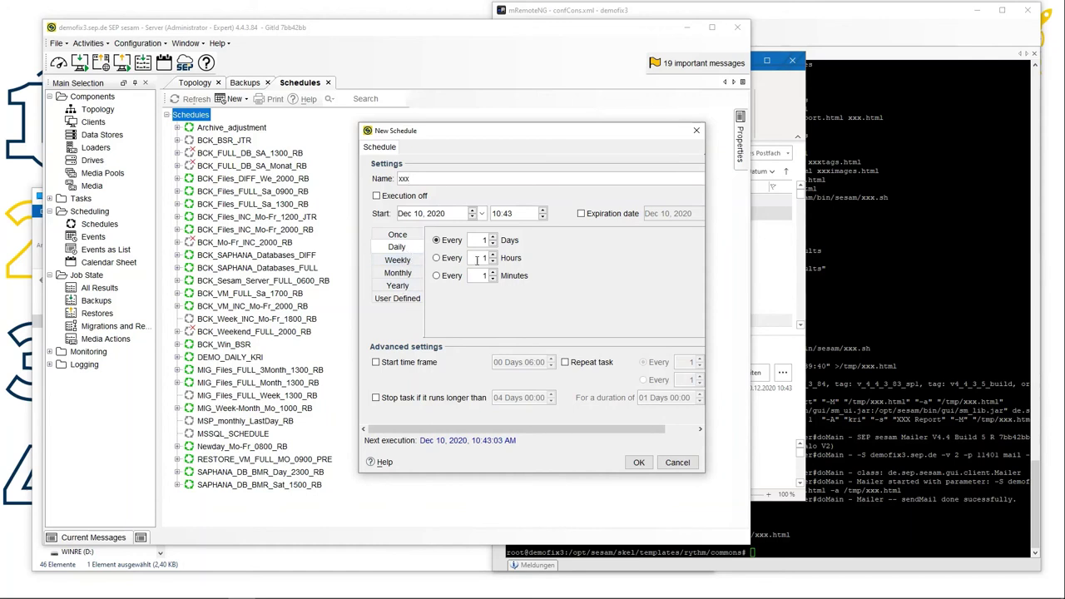
{"action": "left_click", "coordinate": [397, 260]}
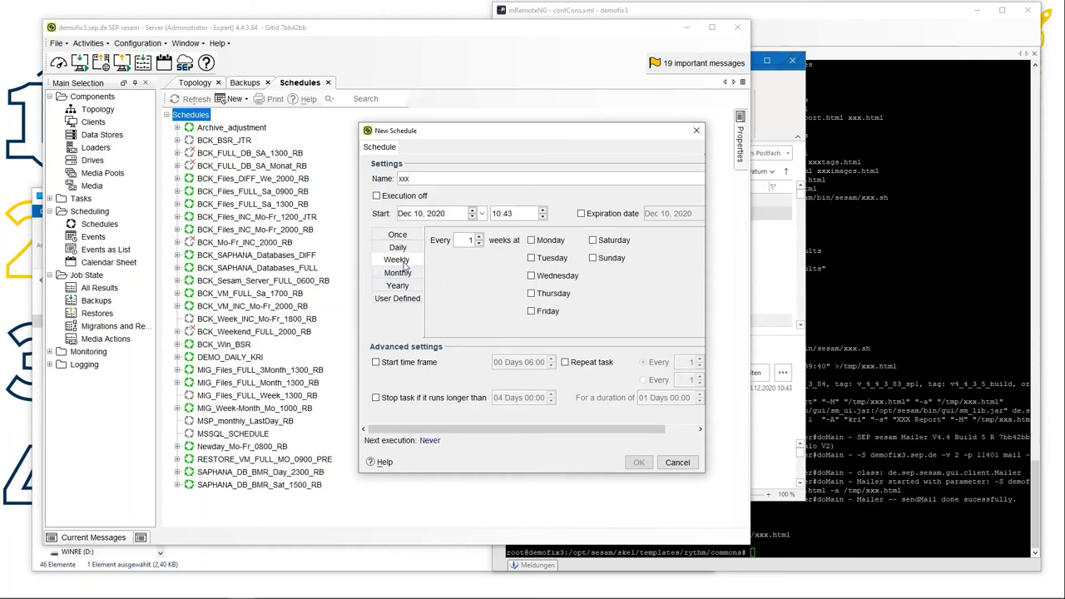
{"action": "left_click", "coordinate": [594, 259]}
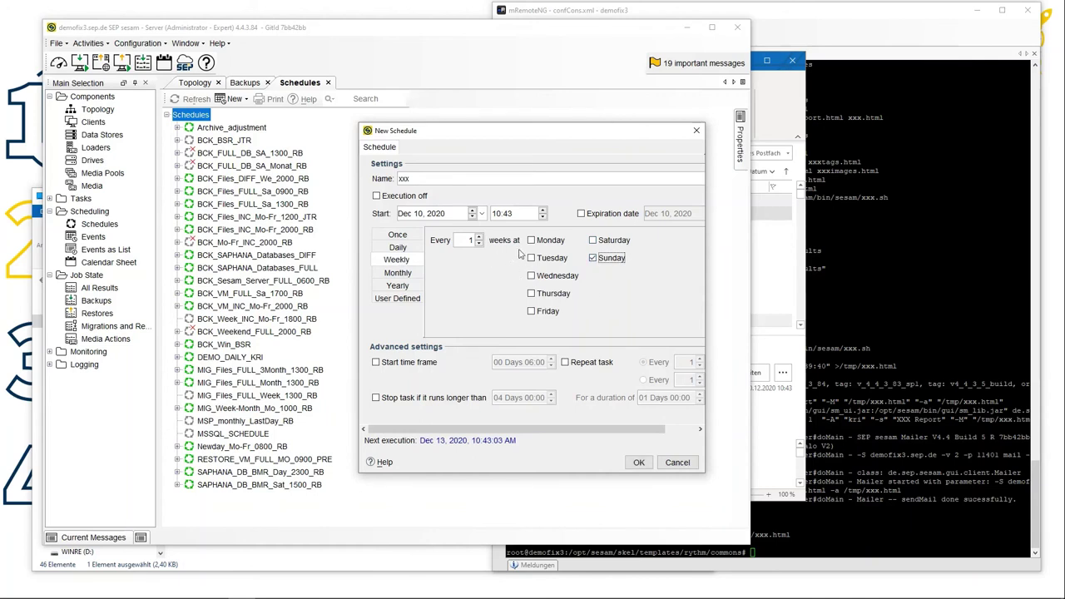
Step: Set the xxx schedule to run once and save it
{"action": "left_click", "coordinate": [406, 236]}
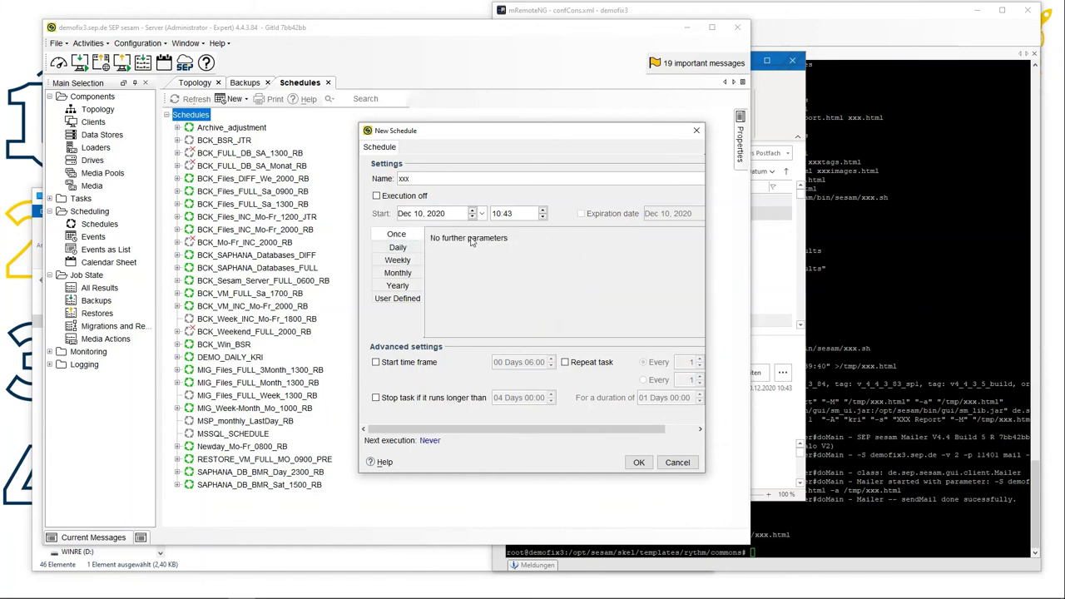
{"action": "left_click", "coordinate": [638, 463]}
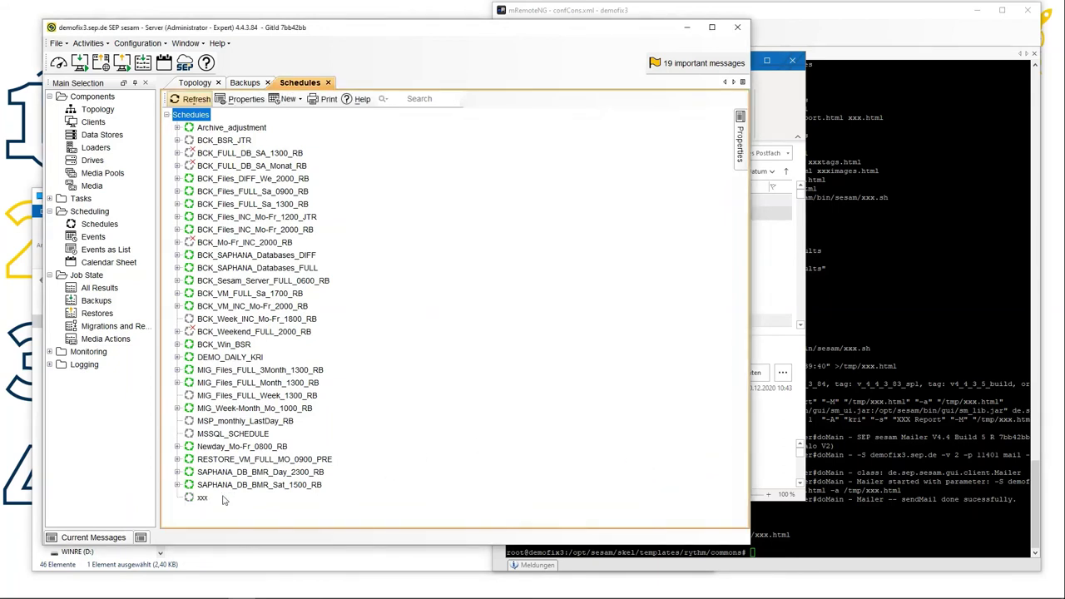
Step: Add a new command event to the xxx schedule that uses the stored command xxx, and save it
{"action": "left_click", "coordinate": [203, 498]}
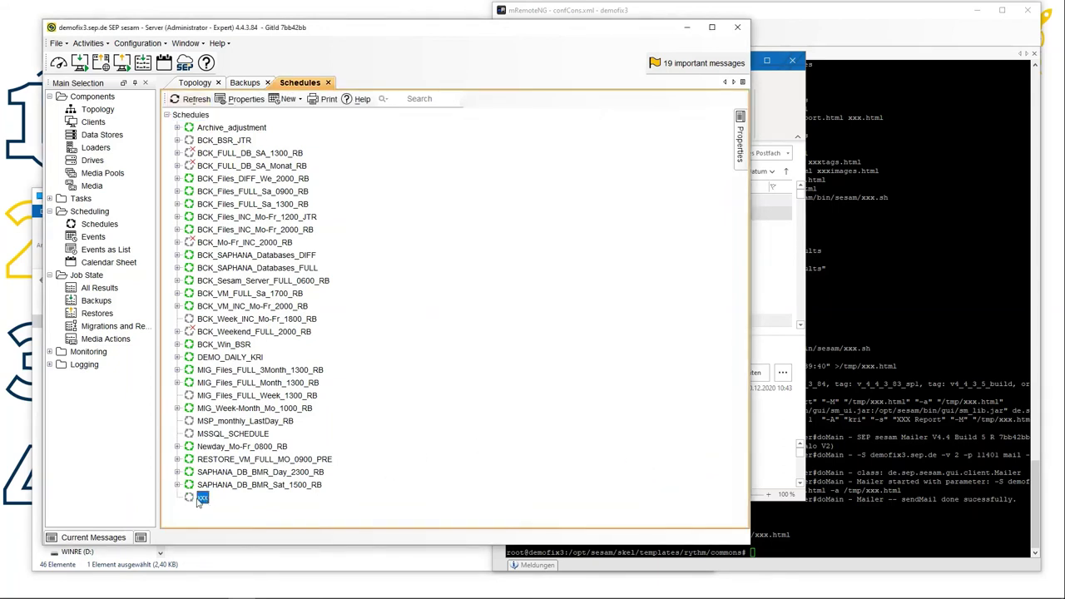
{"action": "left_click", "coordinate": [291, 99]}
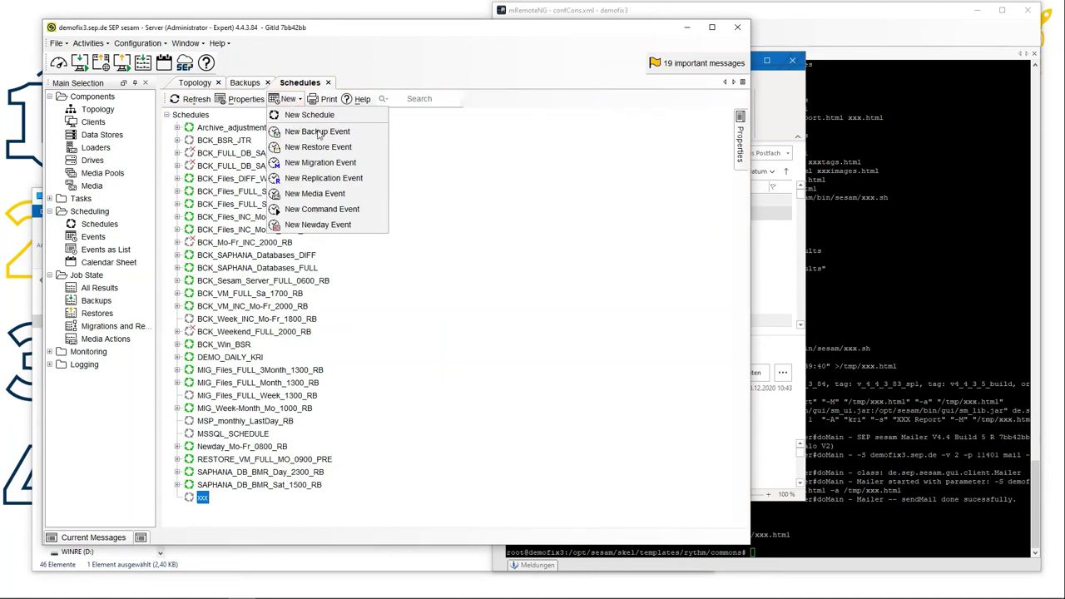
{"action": "left_click", "coordinate": [327, 213]}
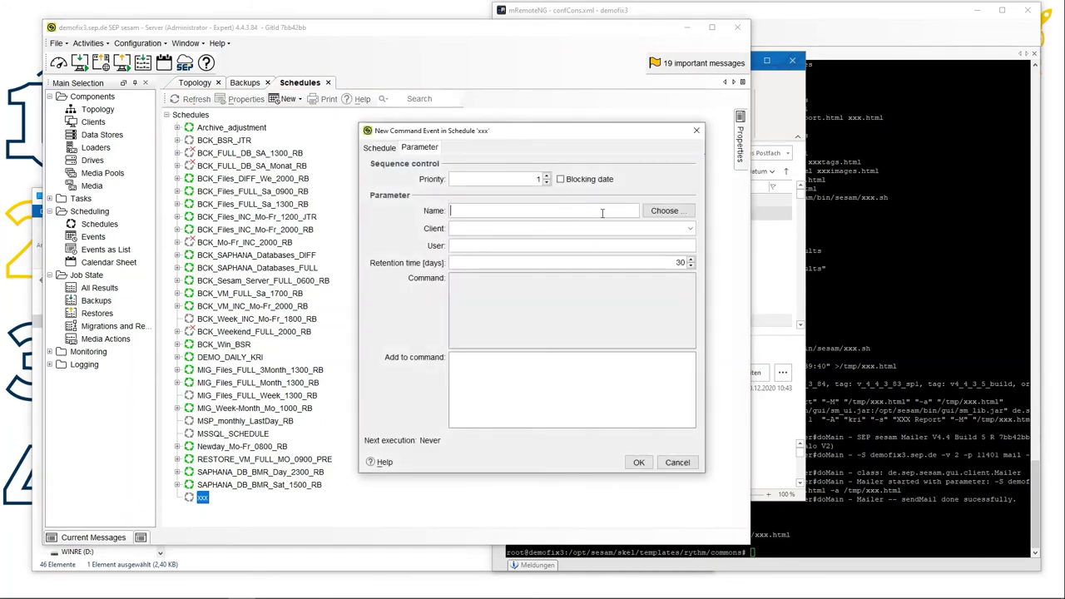
{"action": "left_click", "coordinate": [672, 211]}
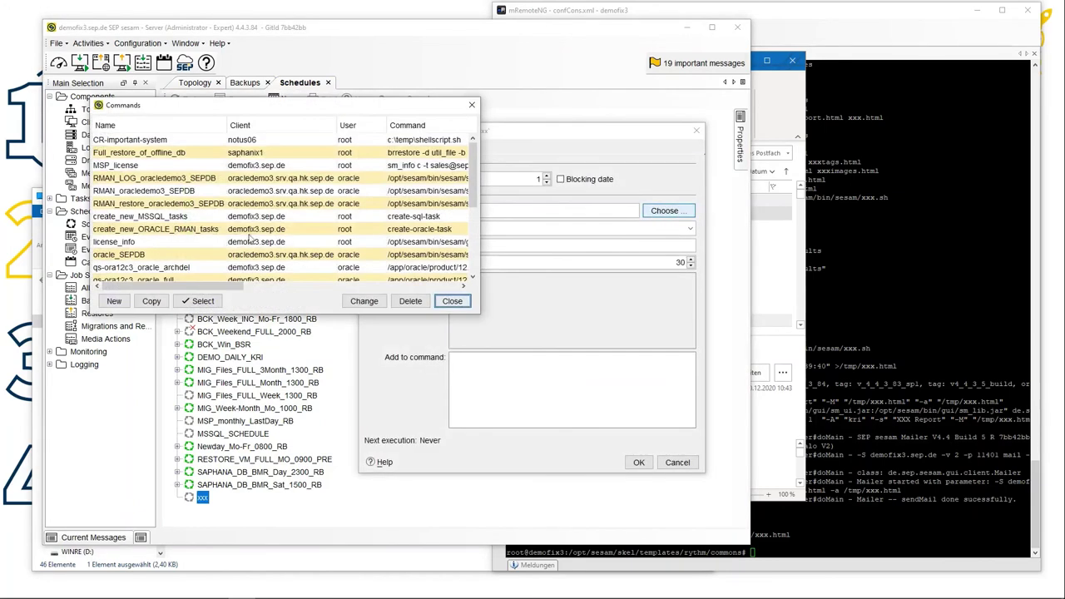
{"action": "scroll", "coordinate": [260, 237], "scroll_direction": "down", "scroll_amount": 5}
{"action": "left_click", "coordinate": [115, 276]}
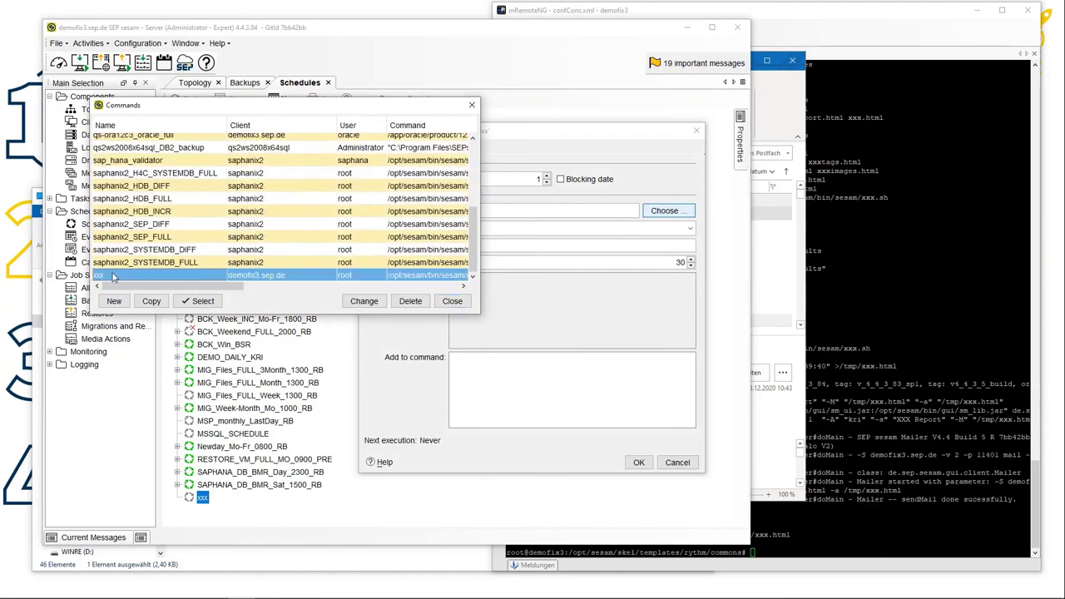
{"action": "left_click", "coordinate": [202, 301]}
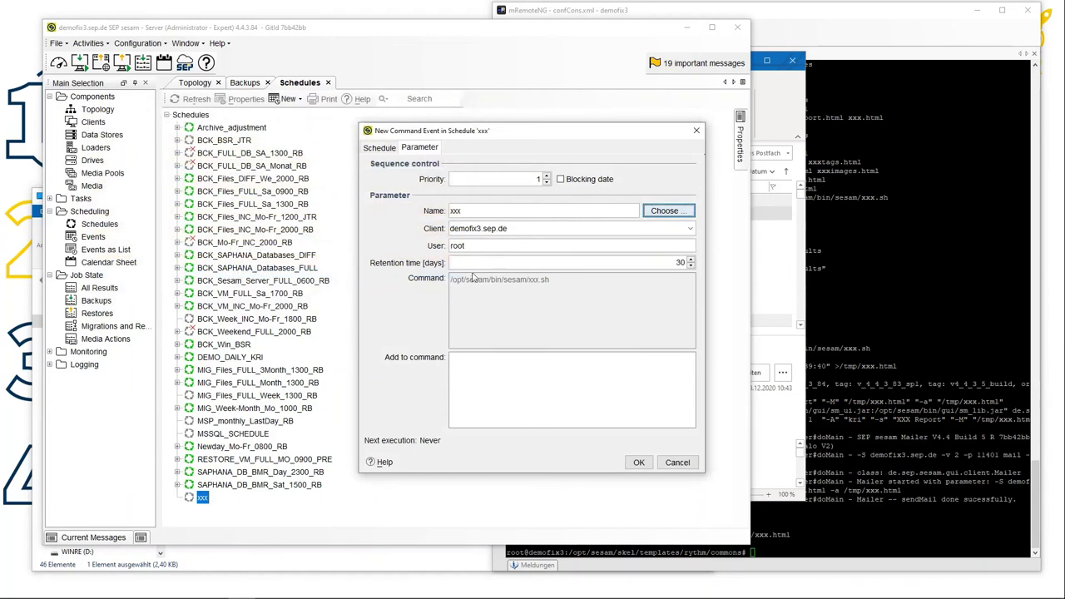
{"action": "left_click", "coordinate": [638, 464]}
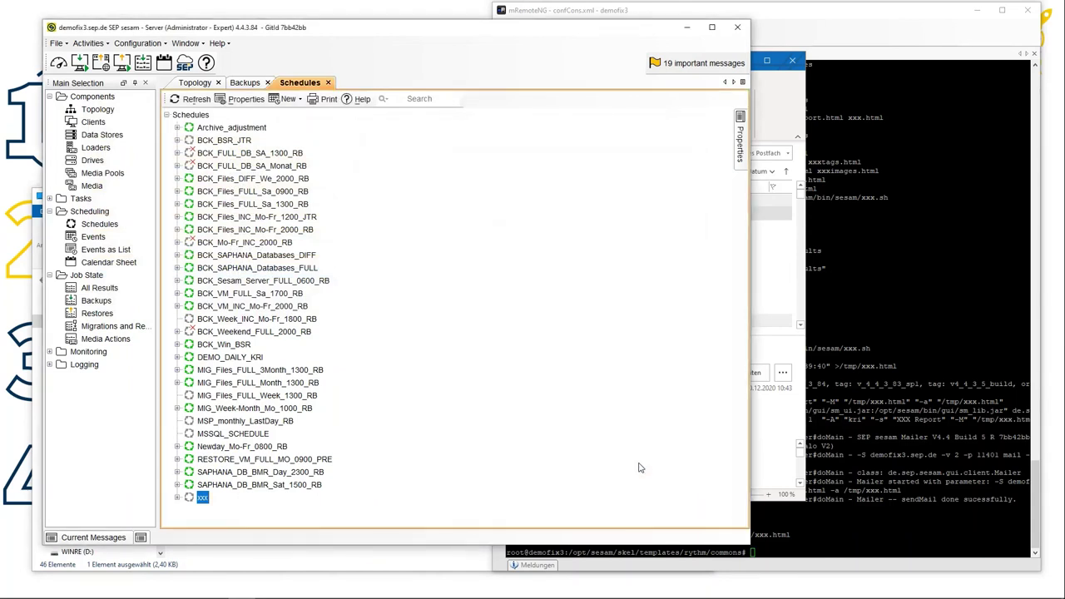
Step: Refresh the backup results to check for the scheduled run of the xxx command
{"action": "left_click", "coordinate": [246, 83]}
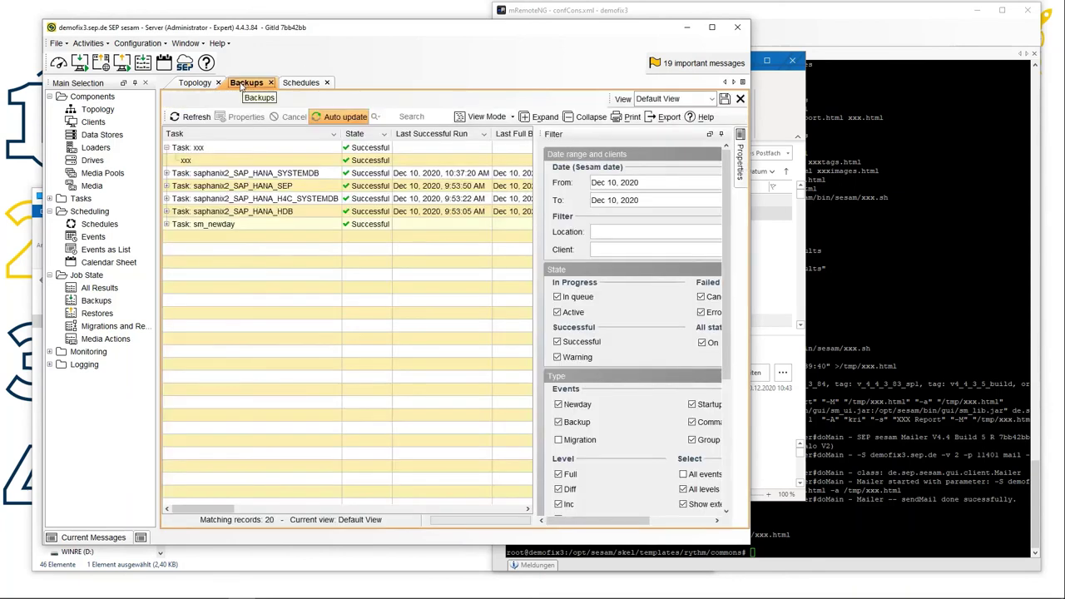
{"action": "left_click", "coordinate": [192, 116]}
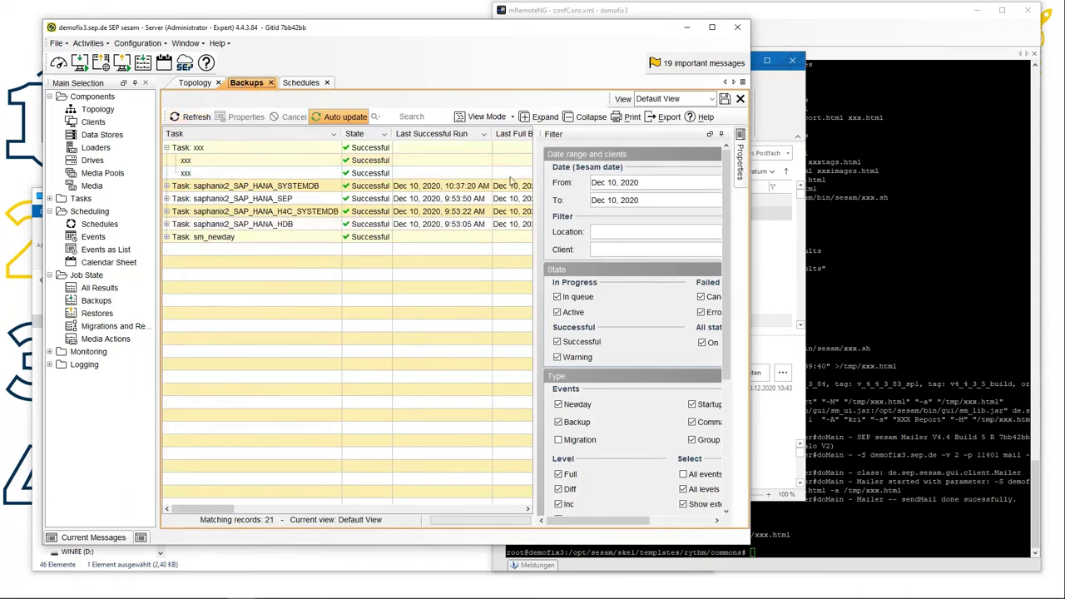
Step: Switch to Outlook, view the latest XXX Report e-mail in the browser, and minimize the browser window
{"action": "left_click", "coordinate": [767, 113]}
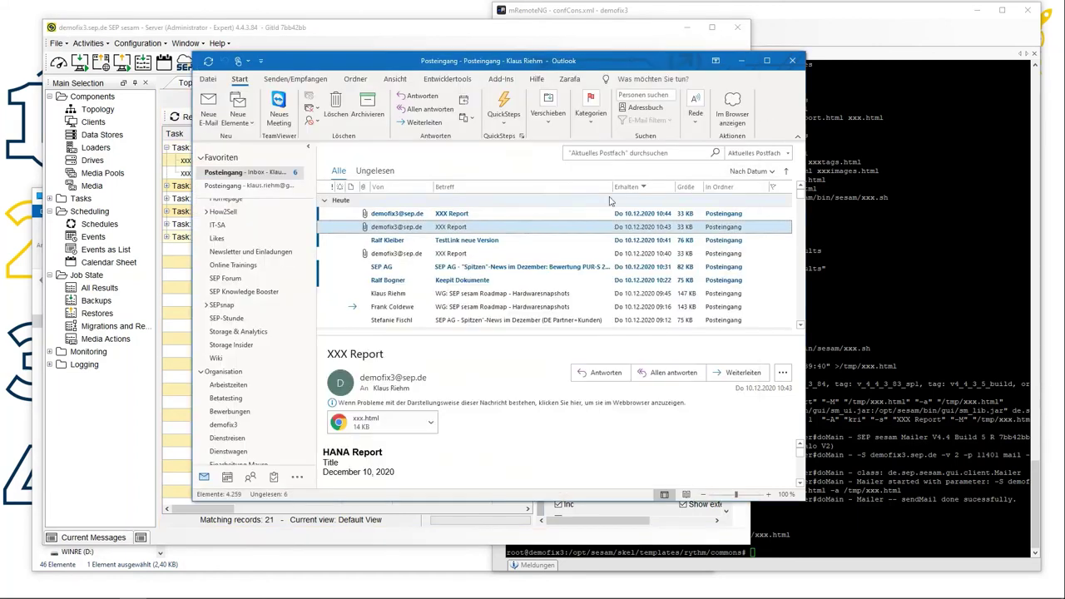
{"action": "left_click", "coordinate": [453, 214]}
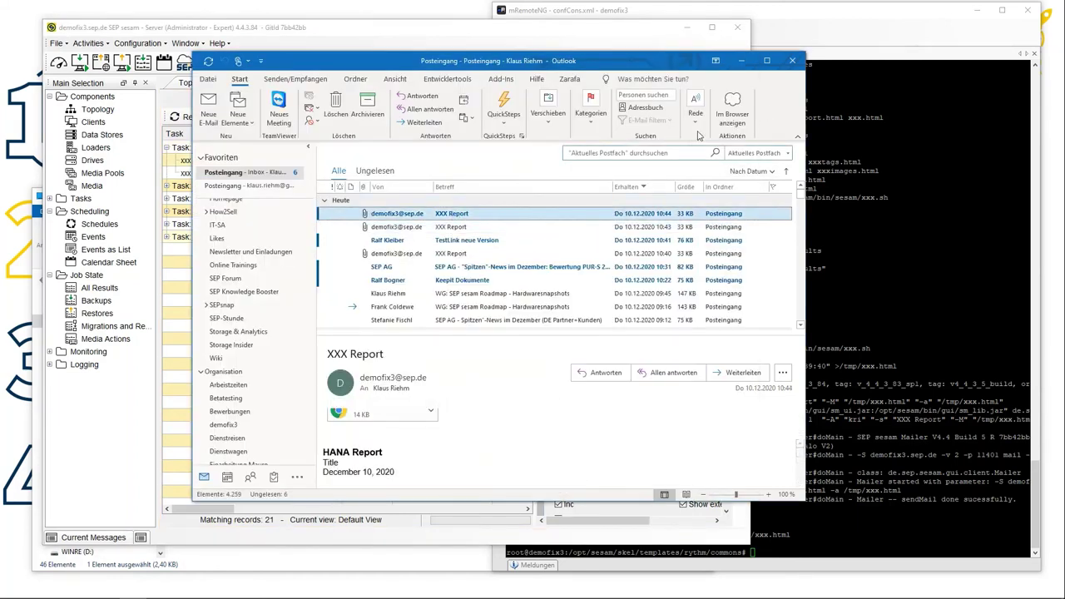
{"action": "left_click", "coordinate": [731, 119]}
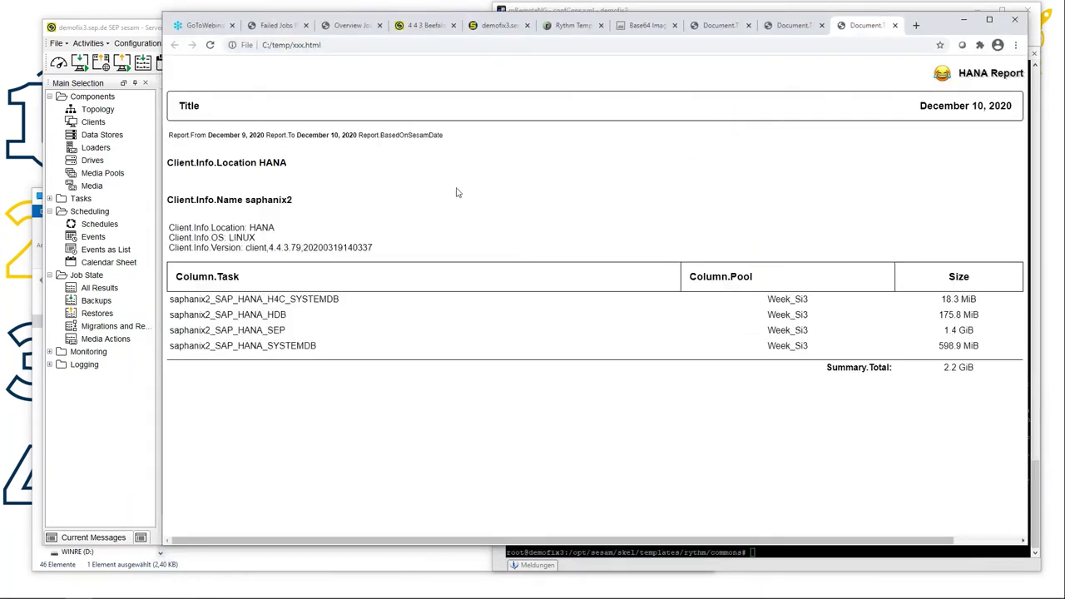
{"action": "left_click", "coordinate": [962, 22]}
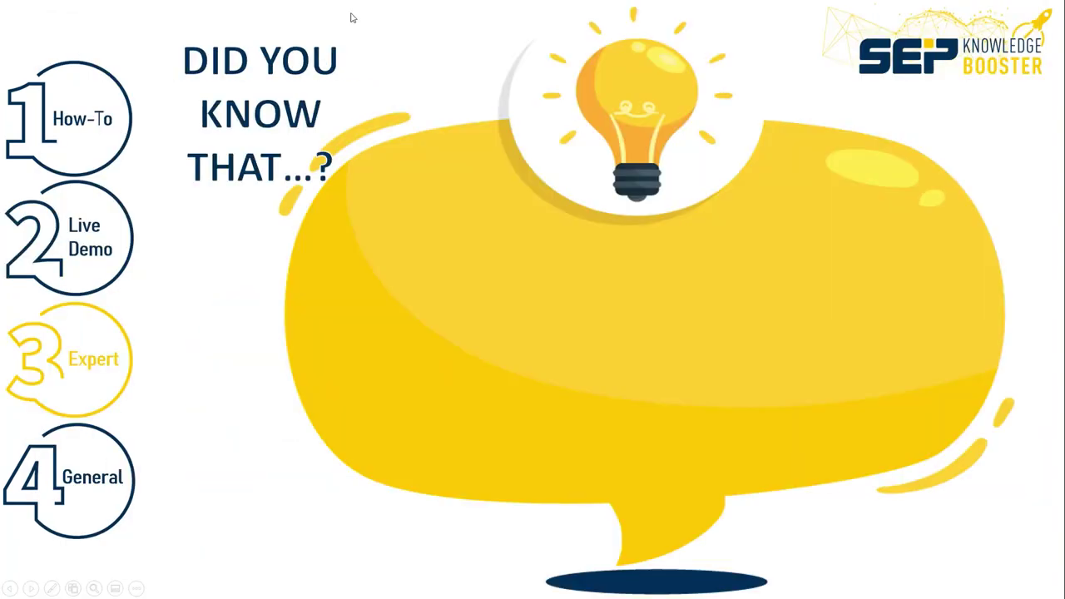
{"action": "key", "text": "Right"}
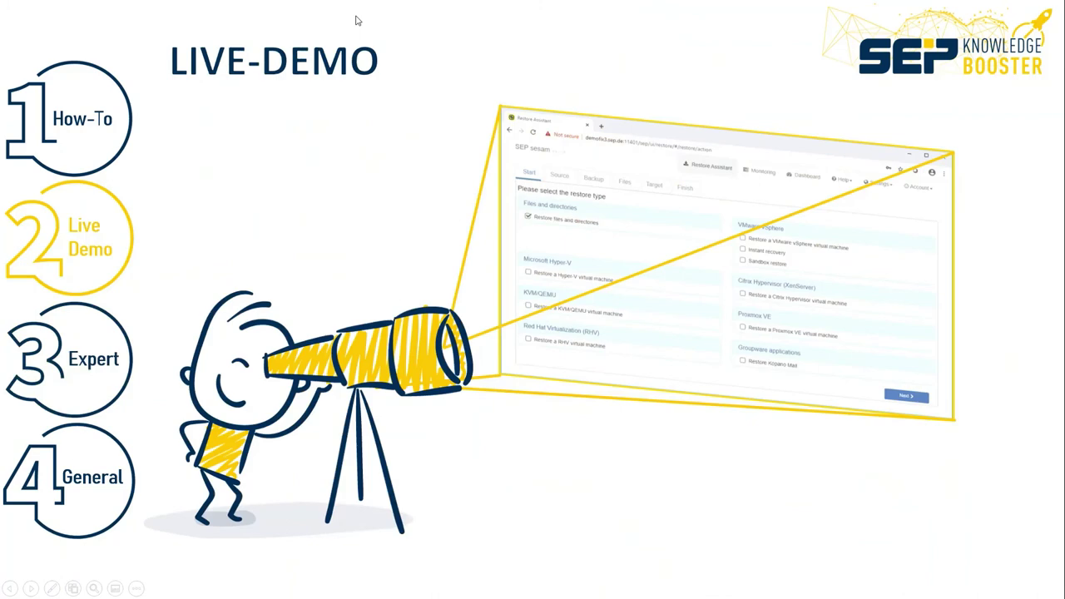